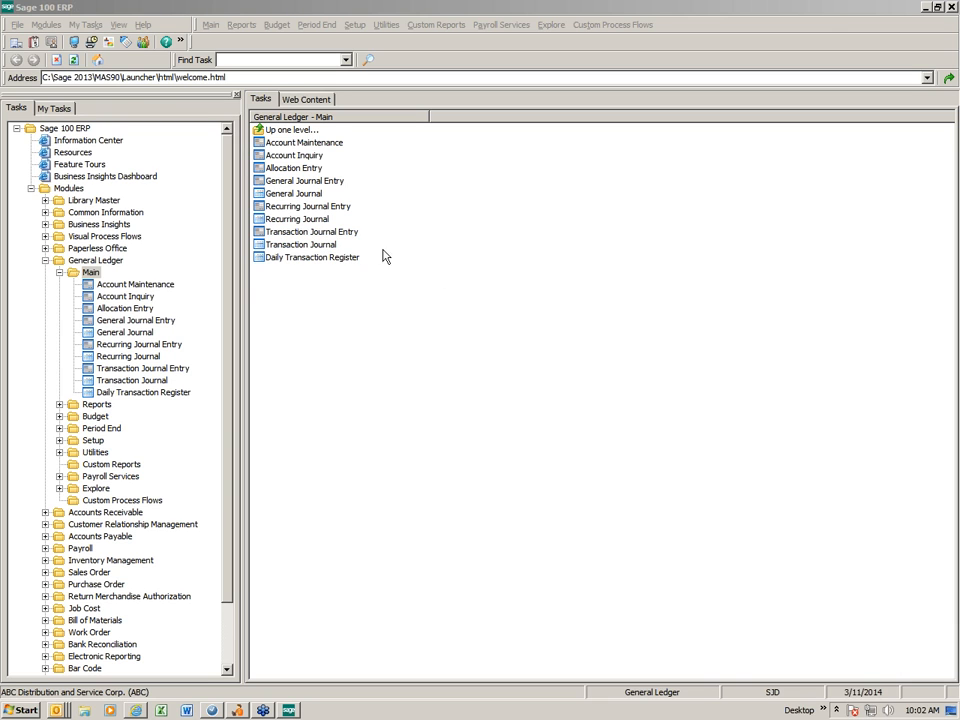
Start a new general ledger recurring journal entry with source journal RJ and reference MDEPR
{"action": "left_click", "coordinate": [330, 216]}
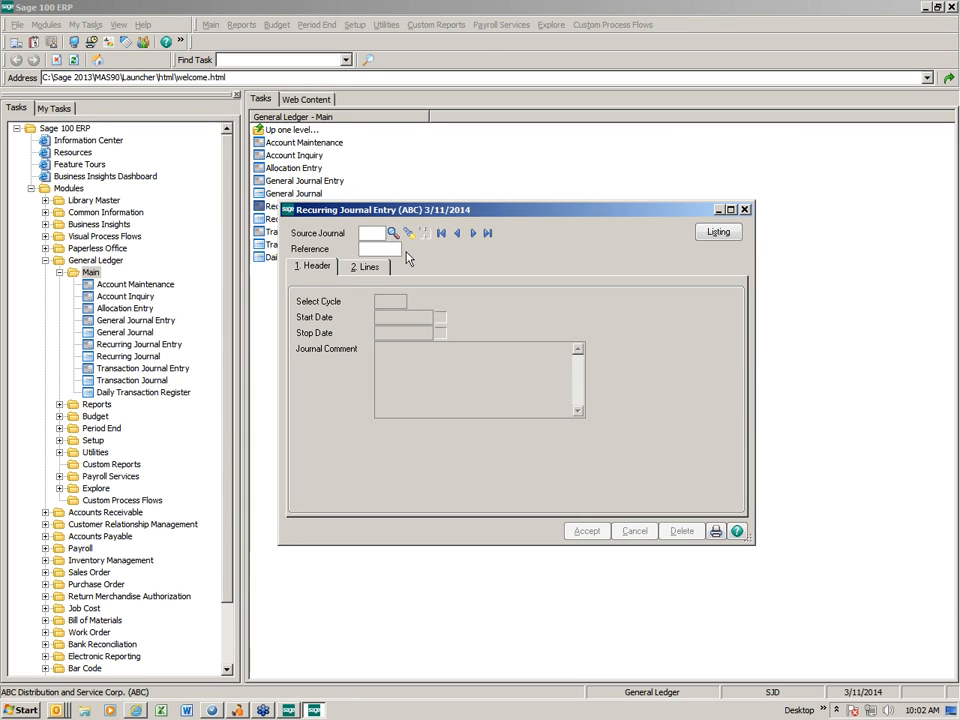
{"action": "left_click_drag", "start_coordinate": [476, 216], "coordinate": [352, 101]}
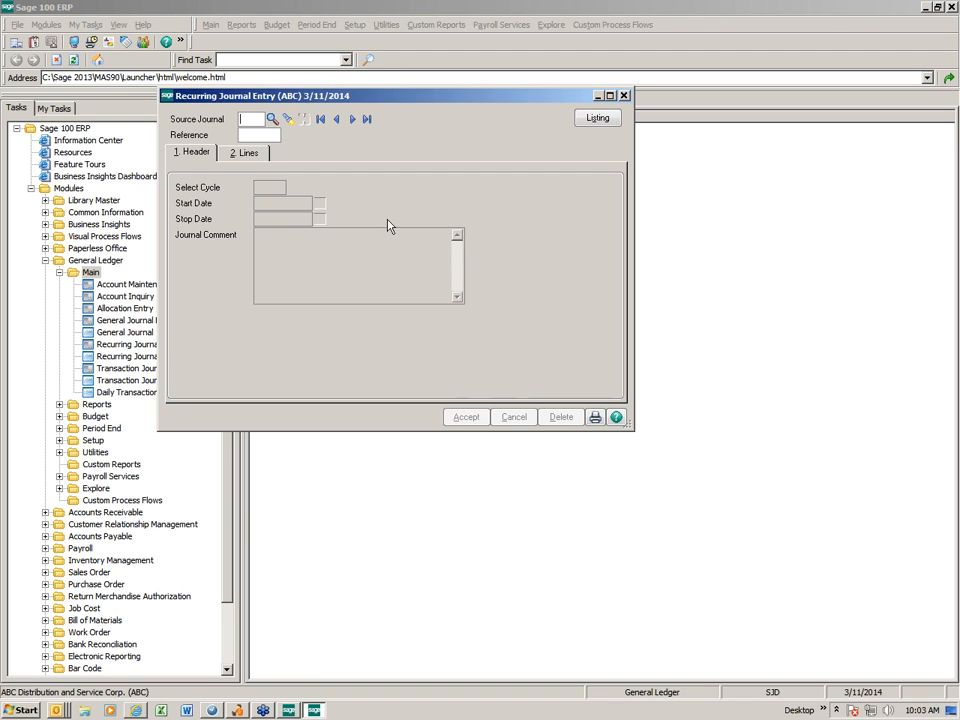
{"action": "type", "text": "RJ"}
{"action": "type", "text": "MDEP"}
{"action": "type", "text": "R"}
{"action": "key", "text": "Return"}
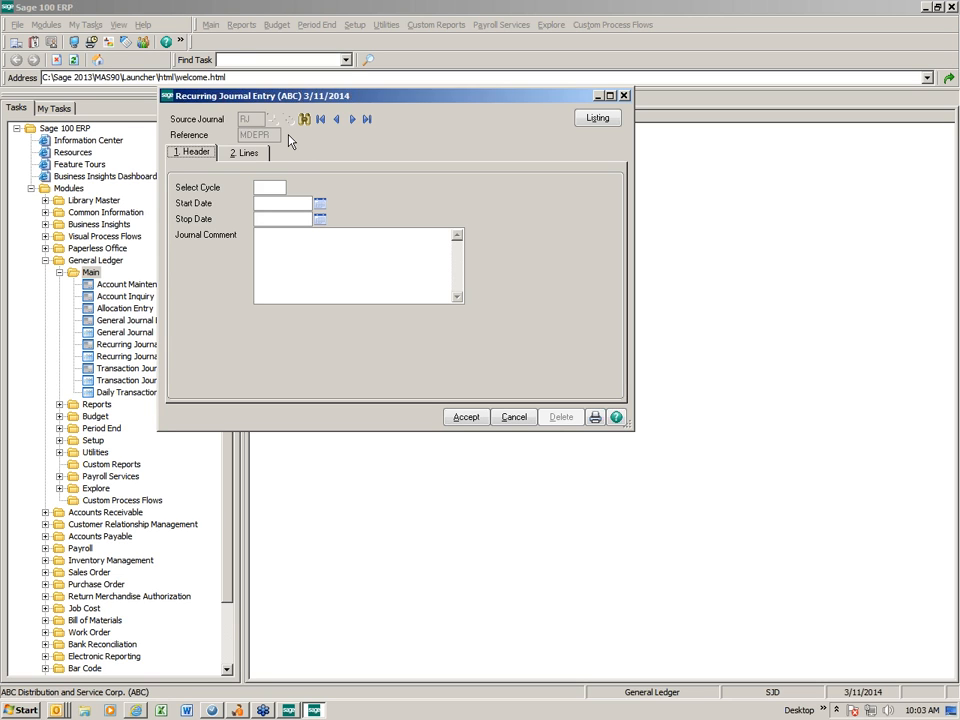
Set the recurring entry's select cycle to M and its start date to 1/1/2014
{"action": "key", "text": "Tab"}
{"action": "type", "text": "M"}
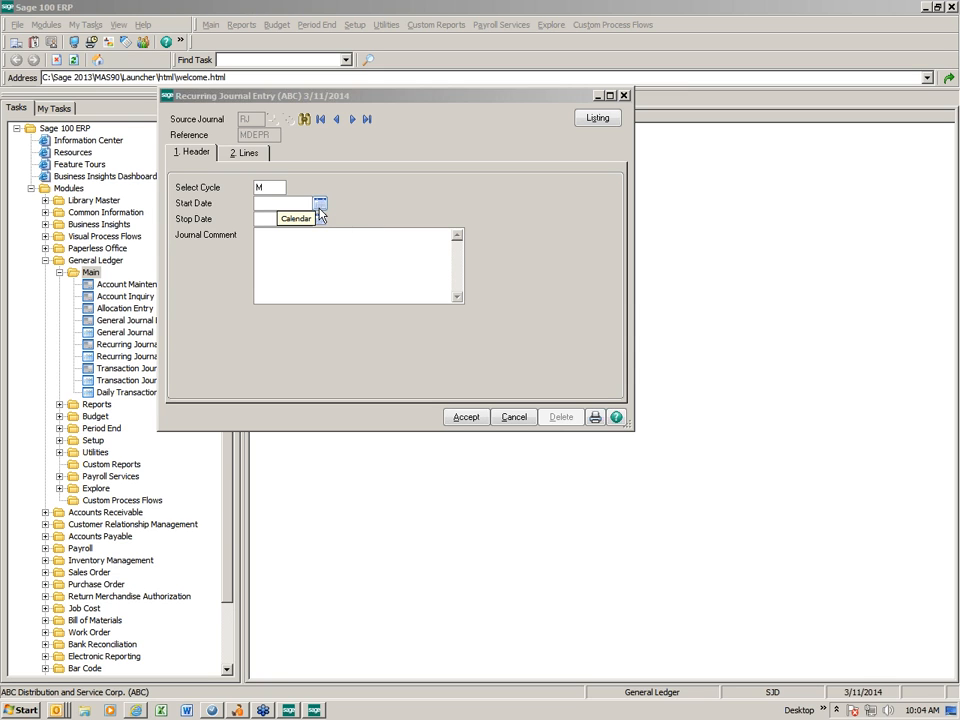
{"action": "left_click", "coordinate": [320, 204]}
{"action": "left_click", "coordinate": [336, 245]}
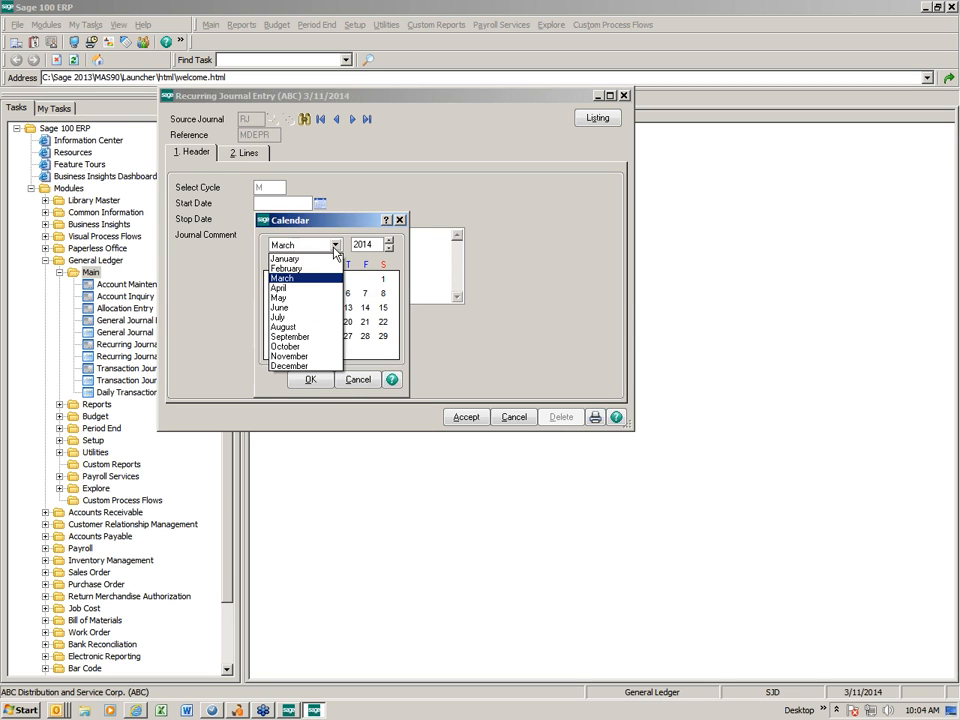
{"action": "left_click", "coordinate": [318, 263]}
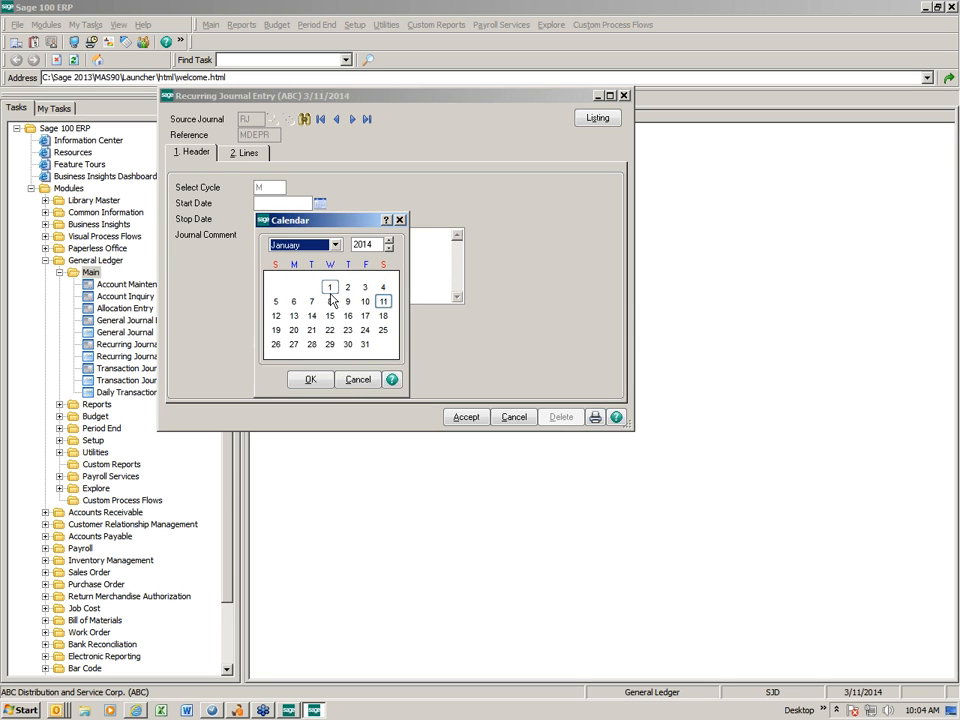
{"action": "double_click", "coordinate": [329, 290]}
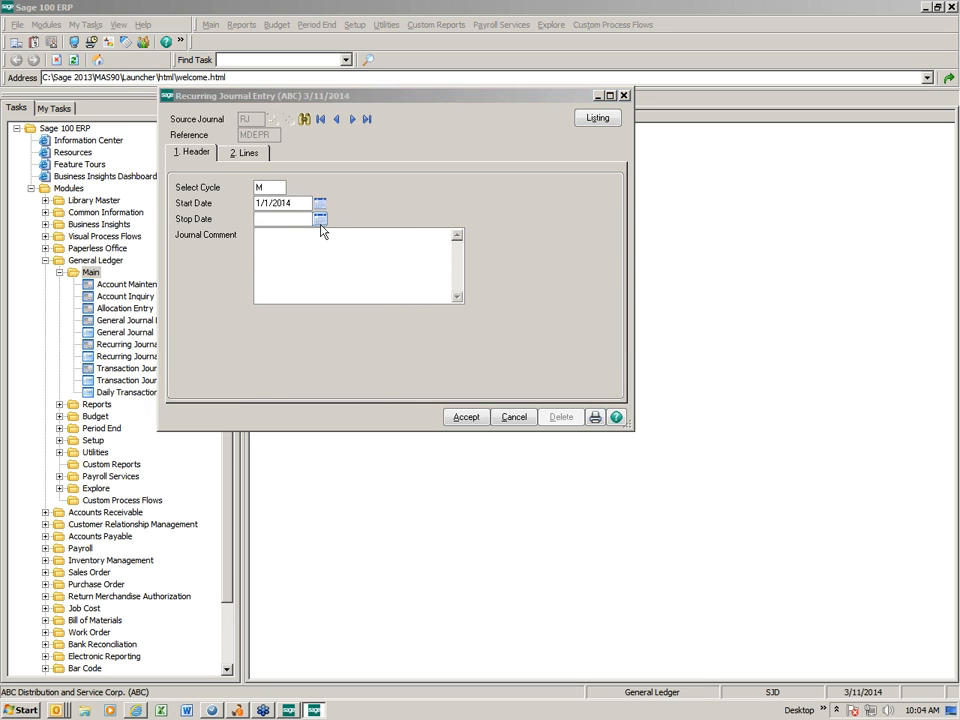
Set the recurring entry's stop date to 12/31/2014
{"action": "left_click", "coordinate": [321, 220]}
{"action": "left_click", "coordinate": [335, 261]}
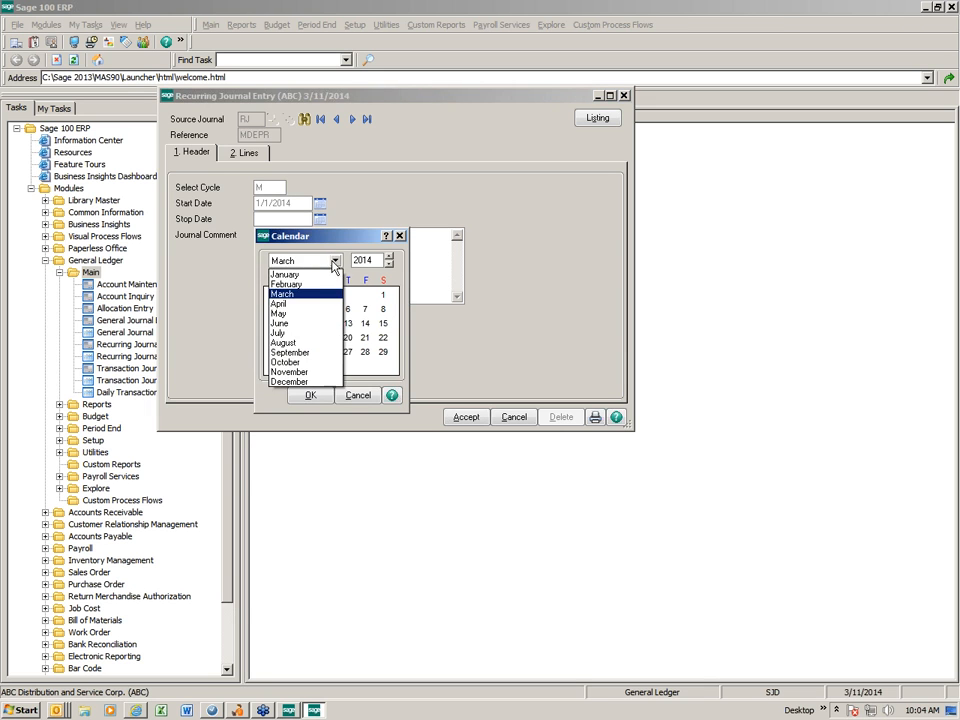
{"action": "left_click", "coordinate": [316, 381]}
{"action": "double_click", "coordinate": [332, 364]}
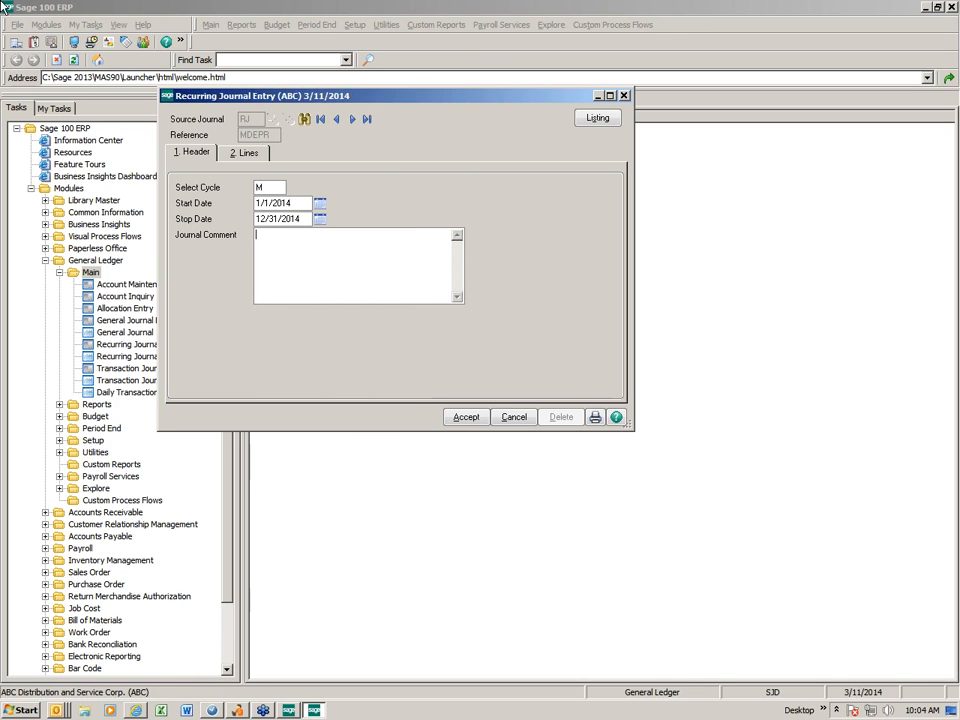
Enter the journal comment "To record montly depr expense" in the entry header
{"action": "type", "text": "To record montly depr. expense"}
Begin the first journal line with account 620-01-00
{"action": "left_click", "coordinate": [249, 155]}
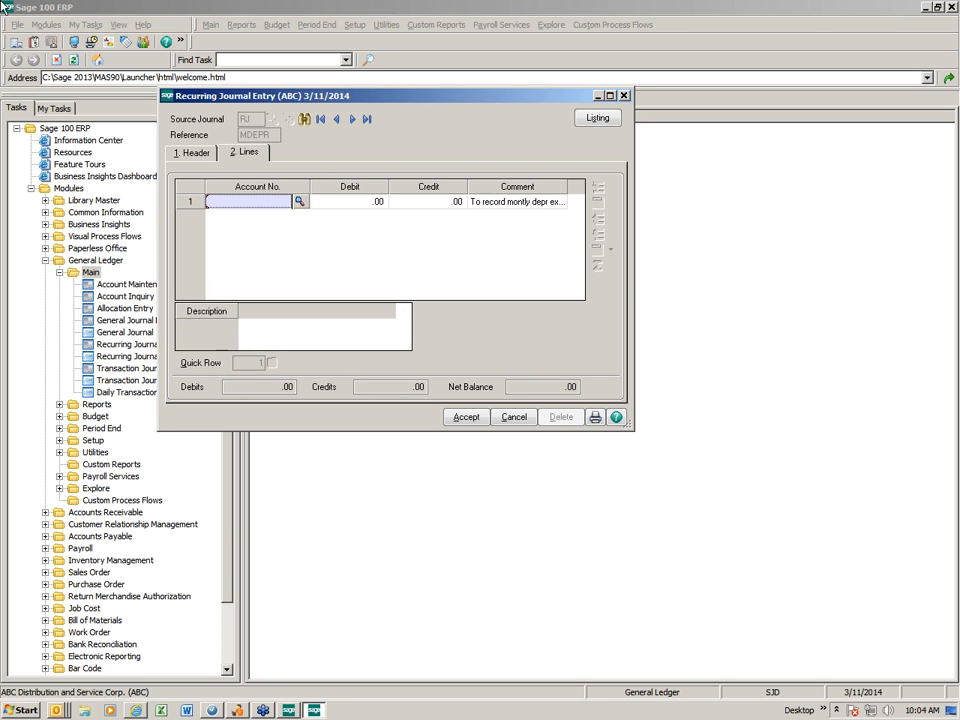
{"action": "type", "text": "62001"}
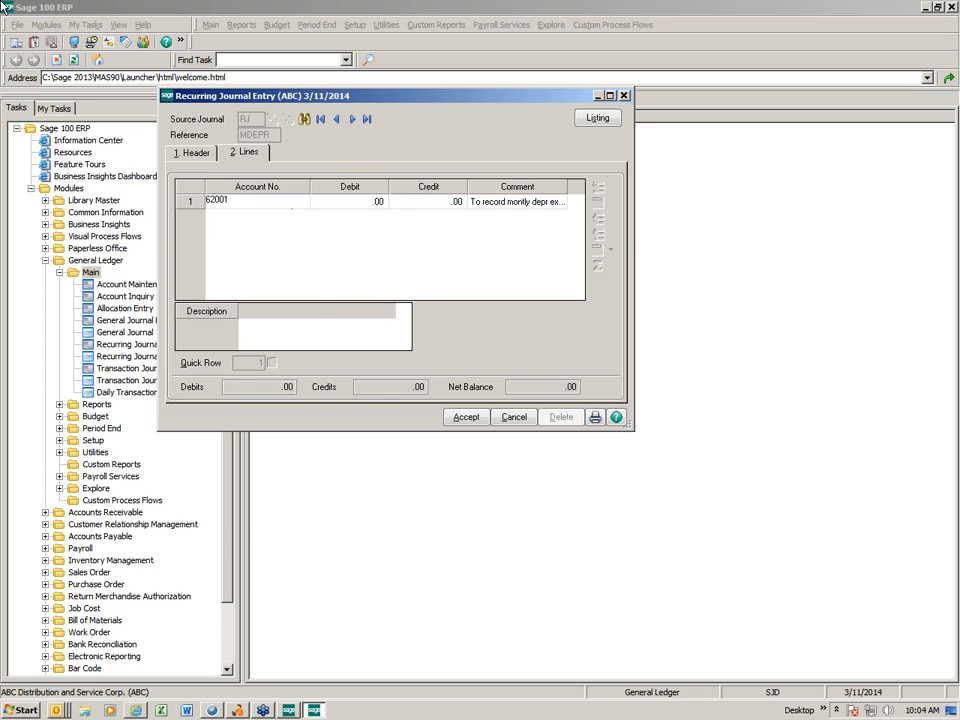
{"action": "key", "text": "Tab"}
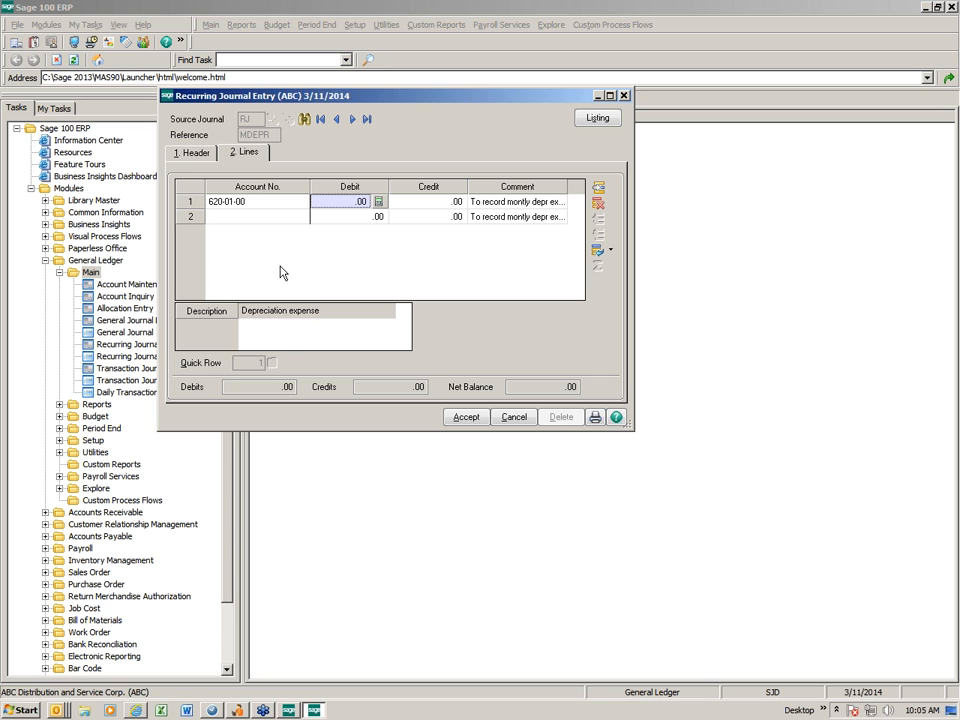
Widen the entry window and move the Description column into the lines grid between Account No. and Debit
{"action": "left_click_drag", "start_coordinate": [158, 262], "coordinate": [86, 261]}
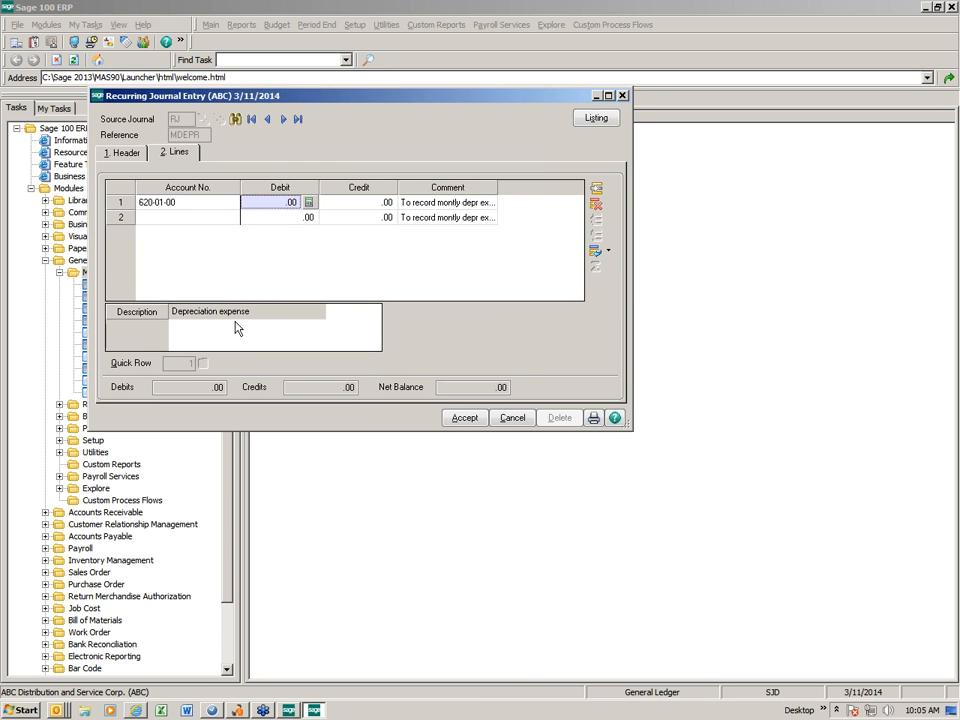
{"action": "left_click_drag", "start_coordinate": [144, 316], "coordinate": [253, 198]}
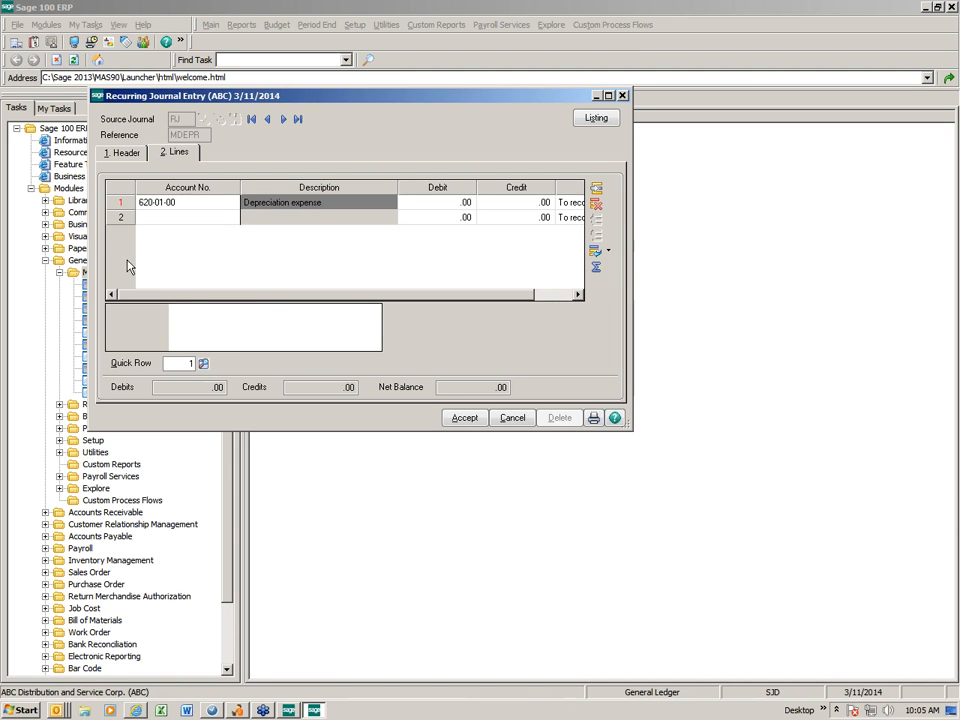
{"action": "left_click_drag", "start_coordinate": [91, 246], "coordinate": [30, 246]}
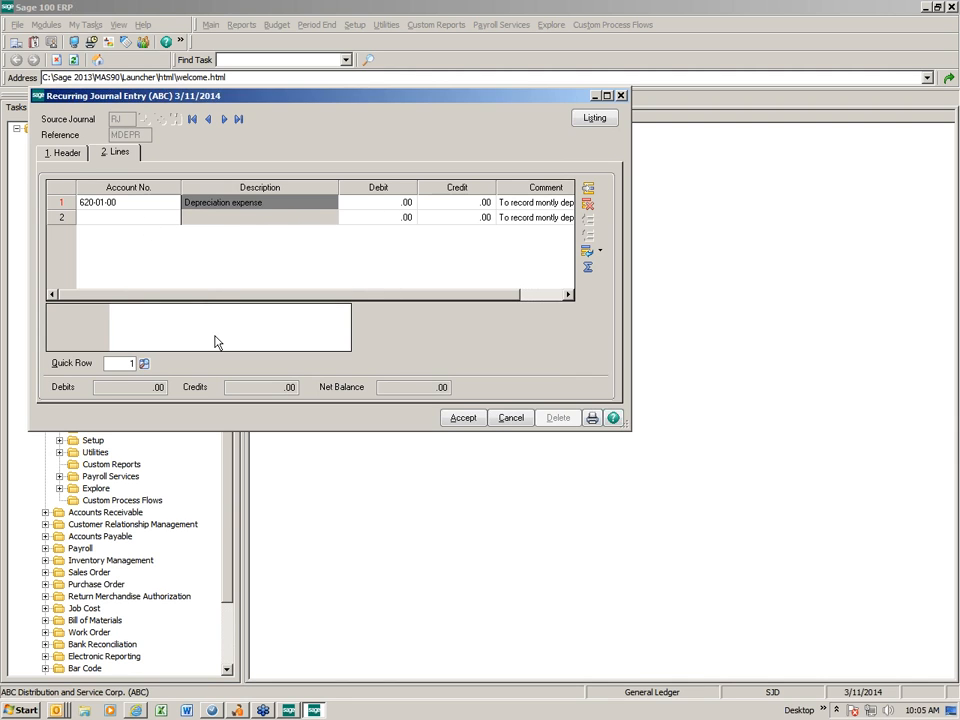
Enter a debit of 250.00 on the depreciation expense line for account 620-01-00
{"action": "left_click", "coordinate": [364, 205]}
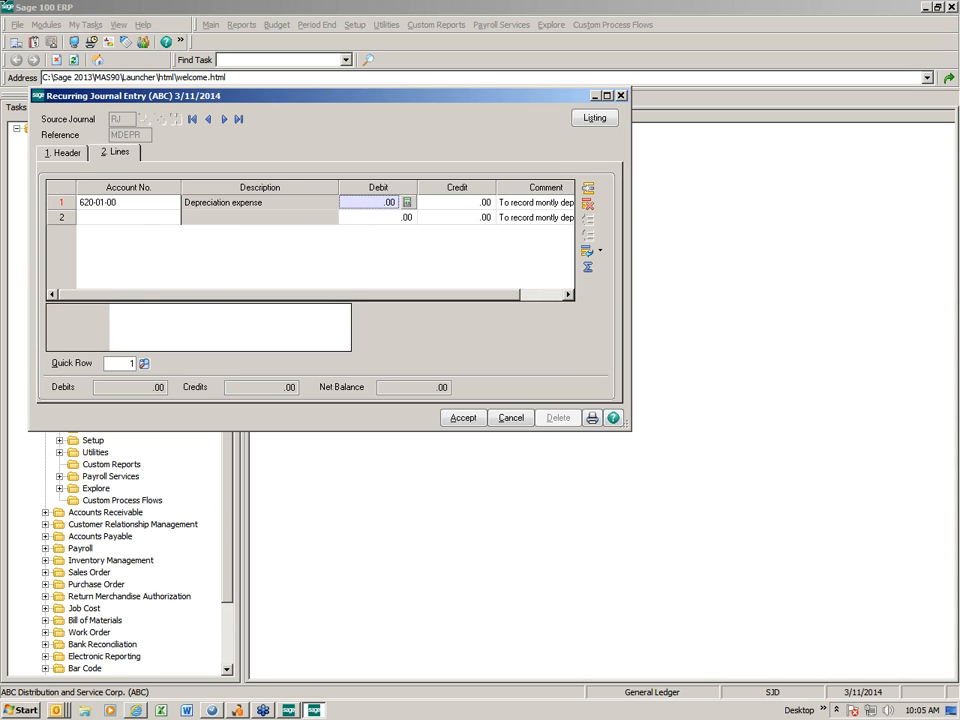
{"action": "type", "text": "250"}
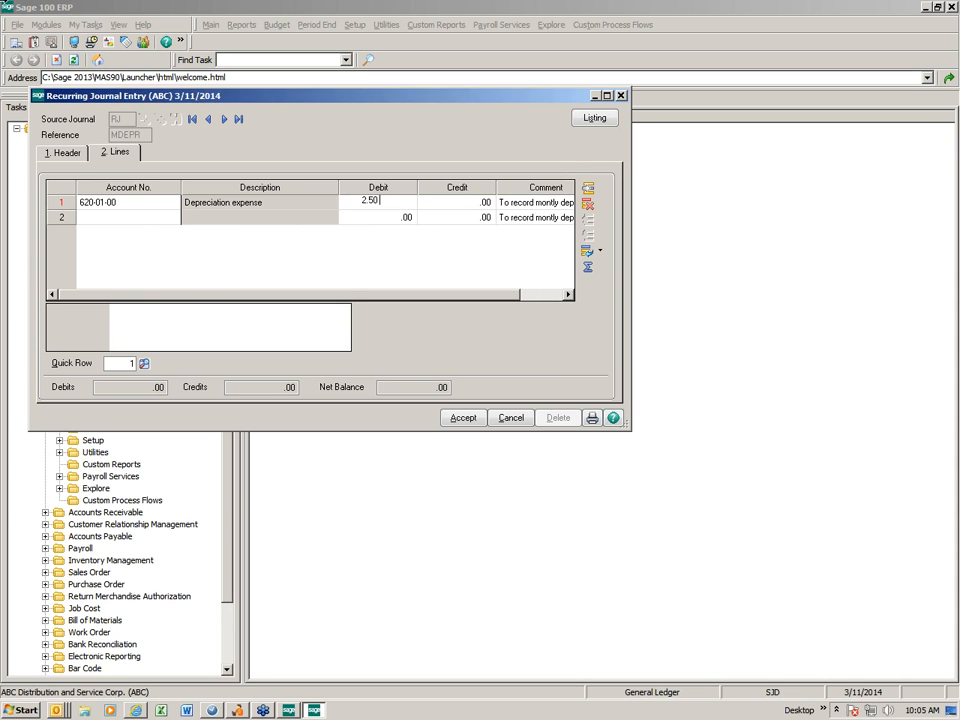
{"action": "key", "text": "Tab"}
{"action": "key", "text": "Tab"}
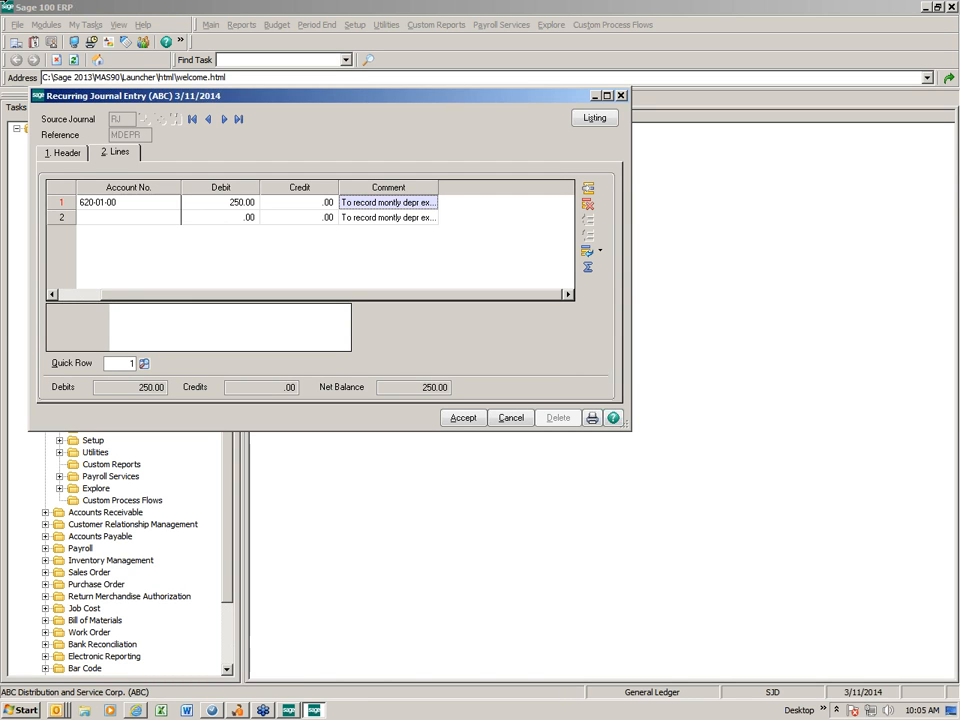
{"action": "key", "text": "Tab"}
Add a second journal line for account 620-01-01 with a debit of 1,558.00
{"action": "type", "text": "6200101"}
{"action": "key", "text": "Tab"}
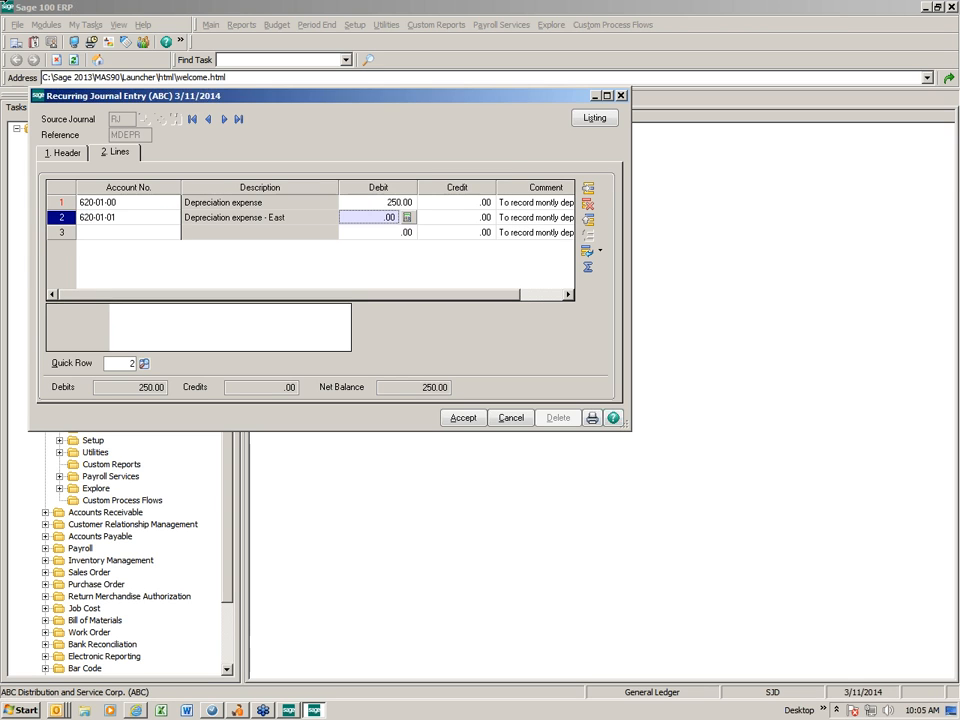
{"action": "type", "text": "1558"}
{"action": "key", "text": "Tab"}
{"action": "key", "text": "Tab"}
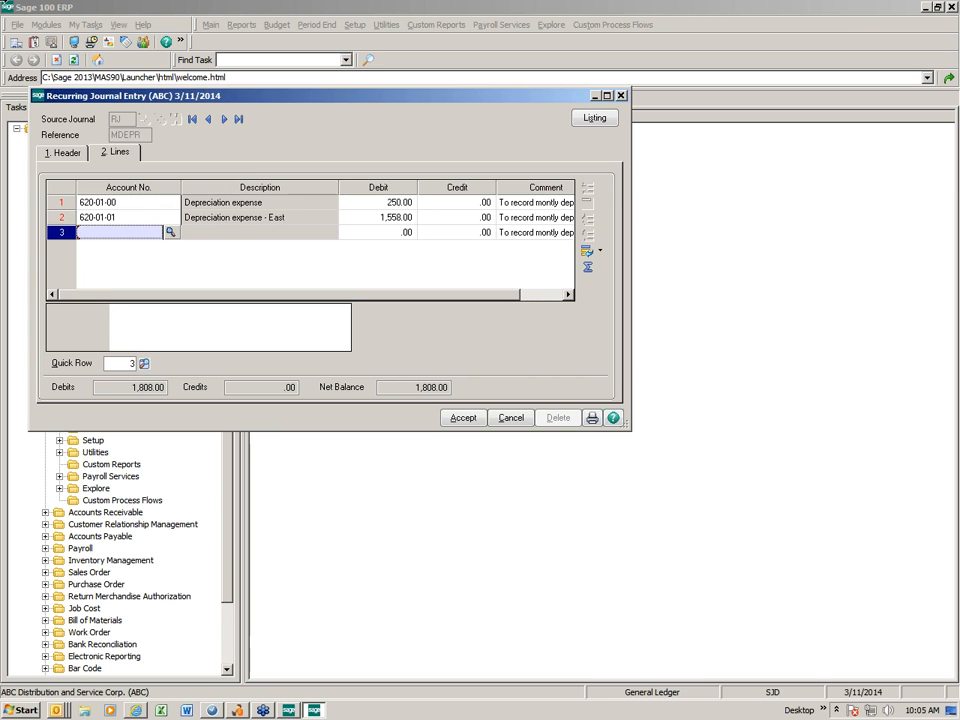
Add a third journal line for account 620-01-02 with a debit of 300.00
{"action": "type", "text": "6200102"}
{"action": "key", "text": "Tab"}
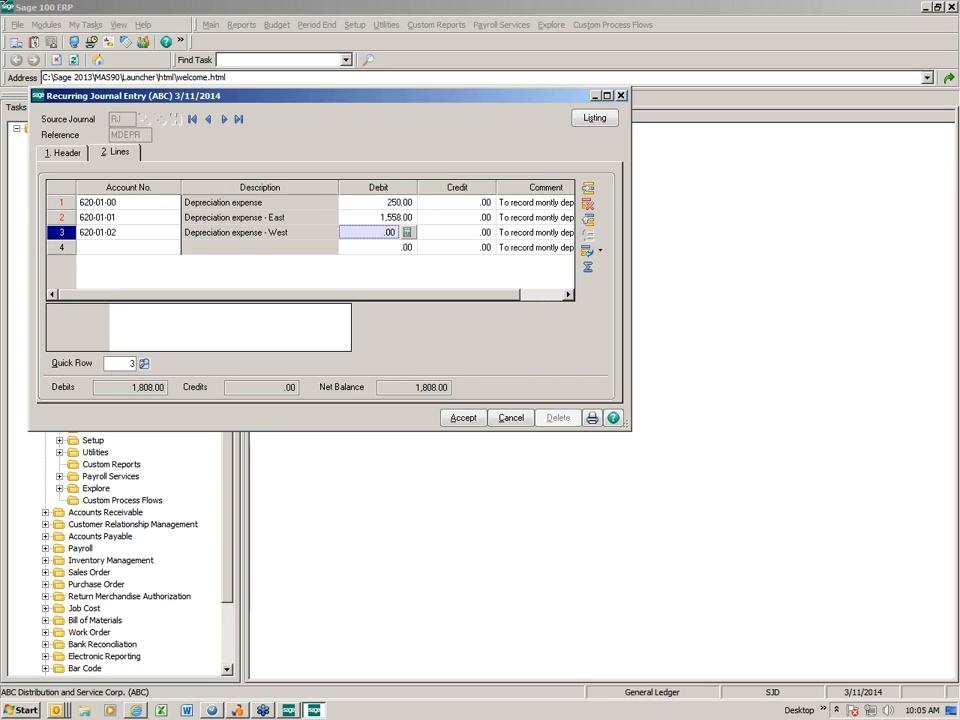
{"action": "type", "text": "300"}
{"action": "key", "text": "Tab"}
{"action": "key", "text": "Tab"}
{"action": "key", "text": "Tab"}
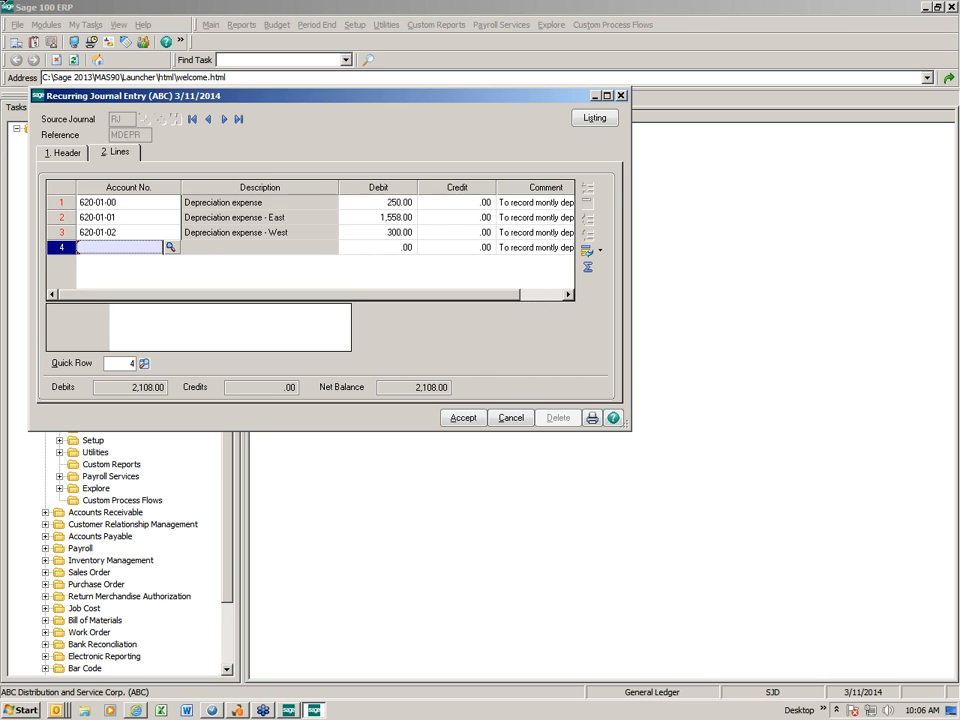
Add a fourth journal line for accumulated depreciation account 165-01-00 with a credit of 2,105.00
{"action": "type", "text": "1650100"}
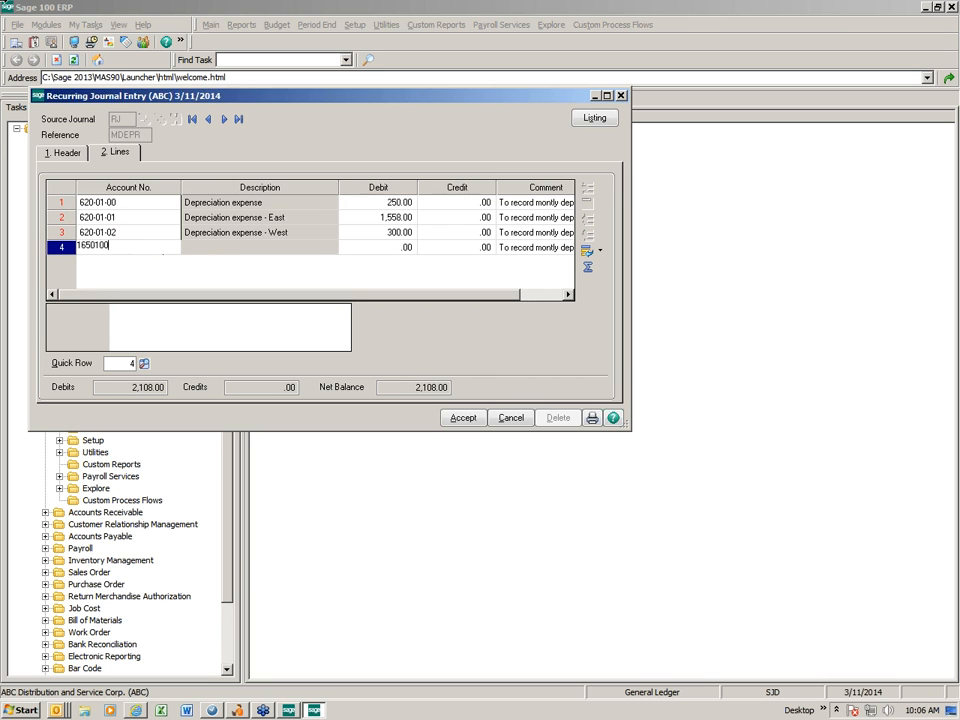
{"action": "key", "text": "Tab"}
{"action": "key", "text": "Tab"}
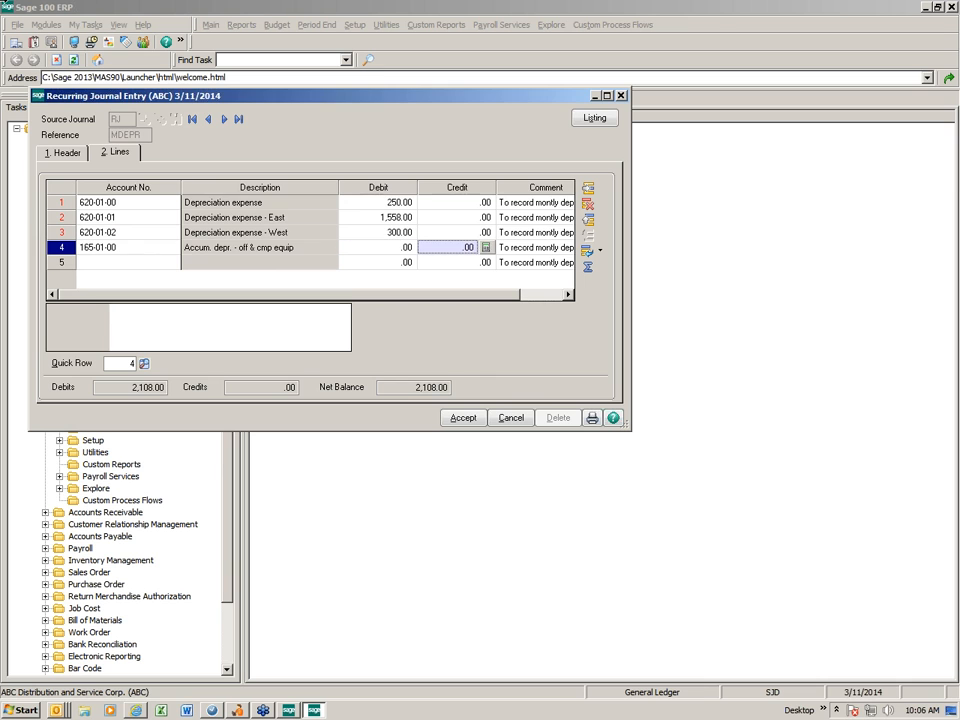
{"action": "type", "text": "2105"}
{"action": "key", "text": "Tab"}
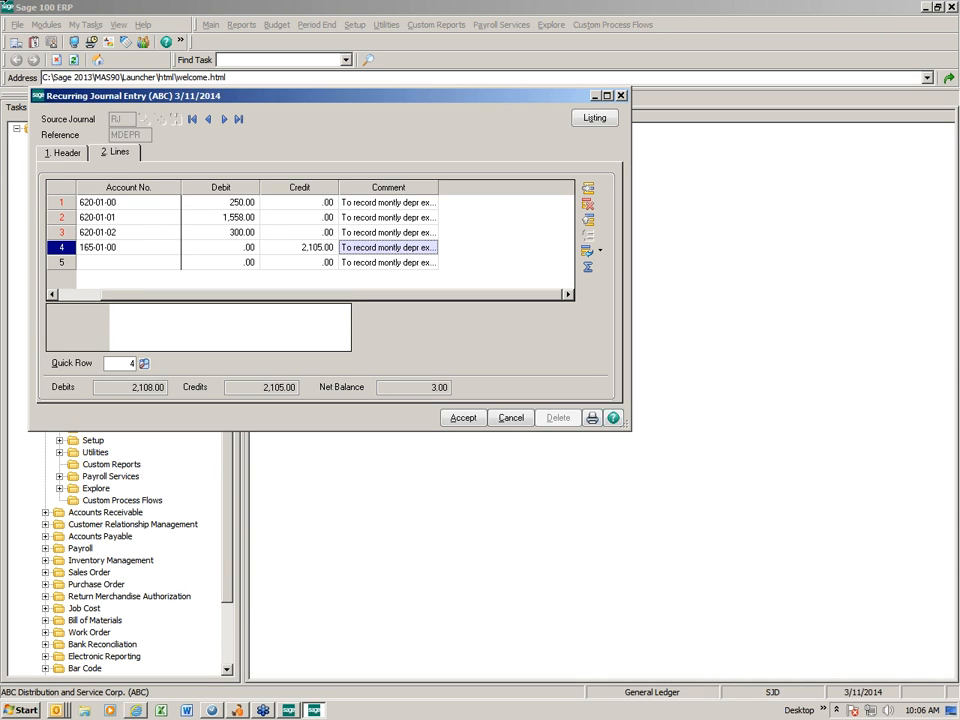
Set the credit for account 165-01-00 to 2,108.00 and accept the recurring entry
{"action": "left_click", "coordinate": [300, 247]}
{"action": "type", "text": "2"}
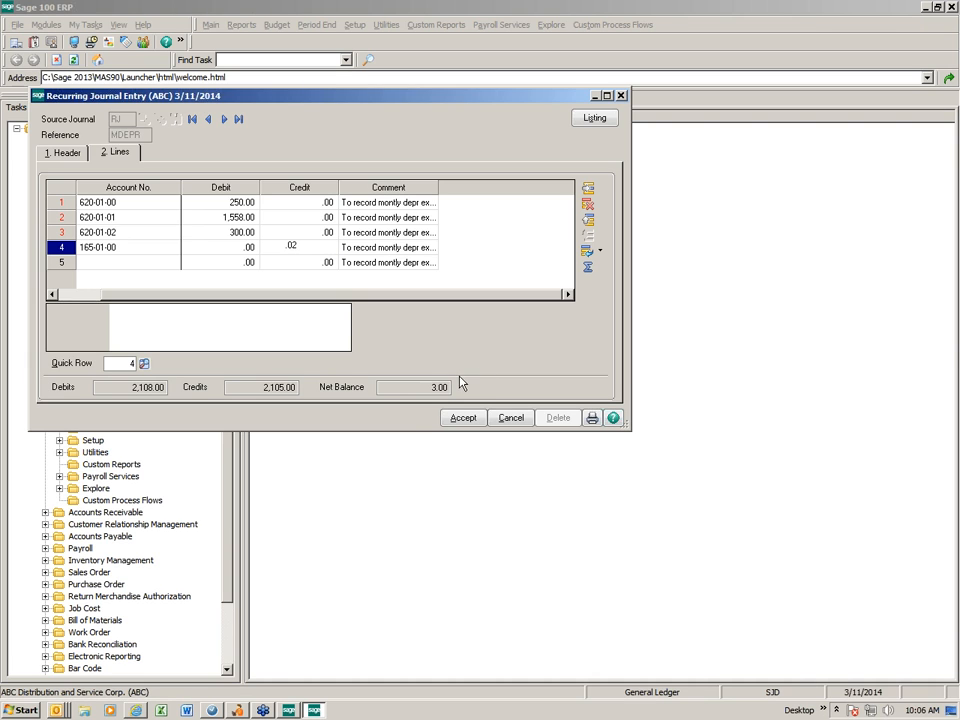
{"action": "type", "text": ",108.00"}
{"action": "key", "text": "Tab"}
{"action": "key", "text": "Tab"}
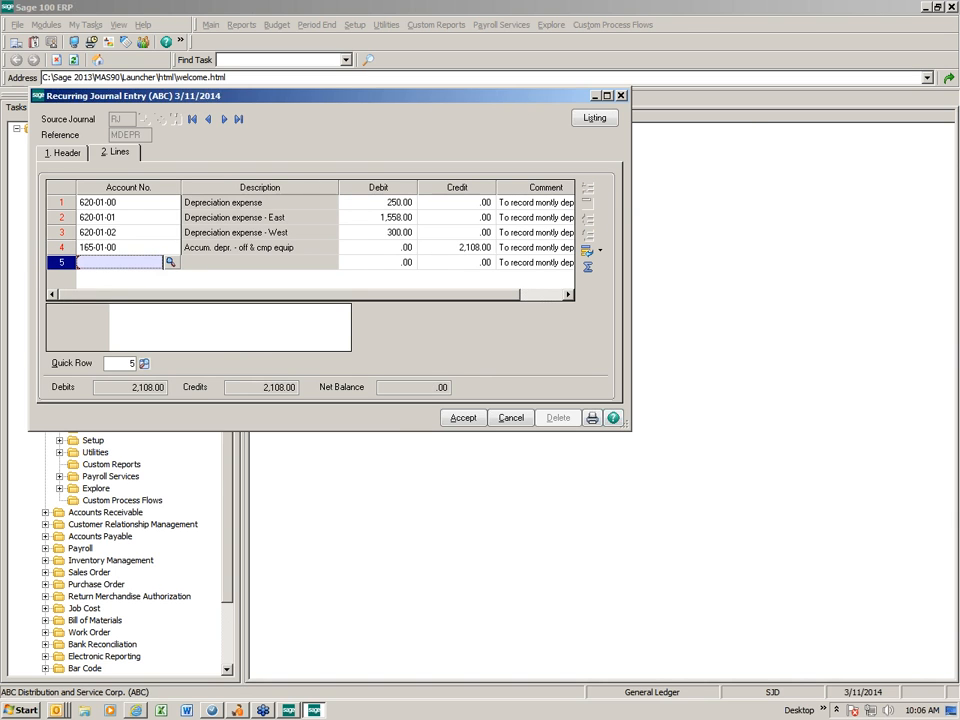
{"action": "left_click", "coordinate": [466, 420]}
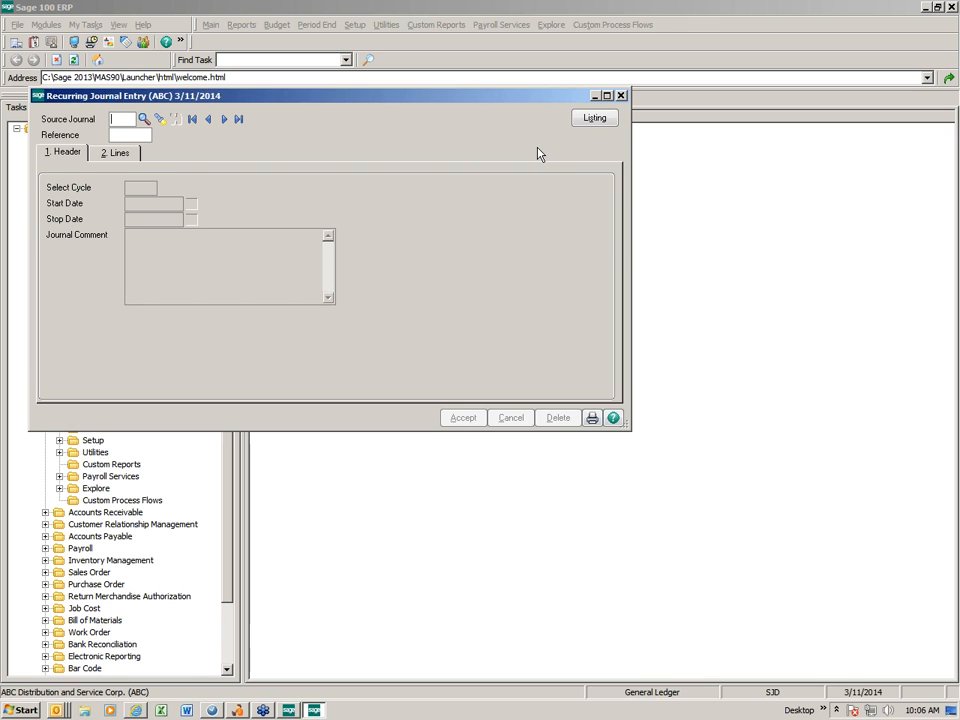
Preview the Recurring Journal Listing, enlarge its window to review the recurring entries, and close it
{"action": "left_click", "coordinate": [598, 118]}
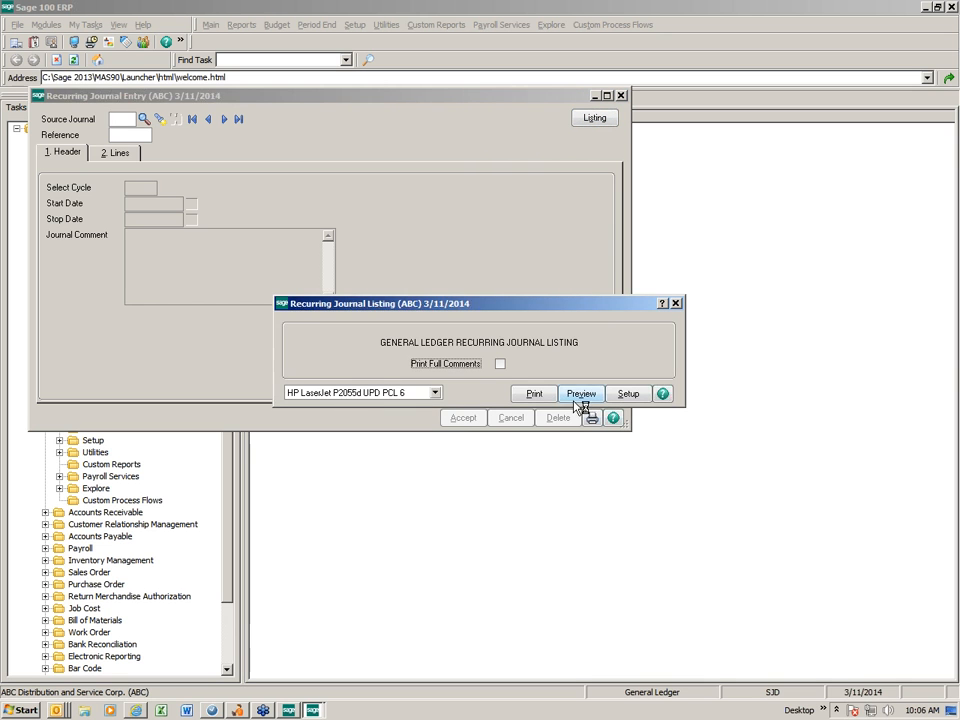
{"action": "left_click", "coordinate": [448, 393]}
{"action": "left_click", "coordinate": [568, 412]}
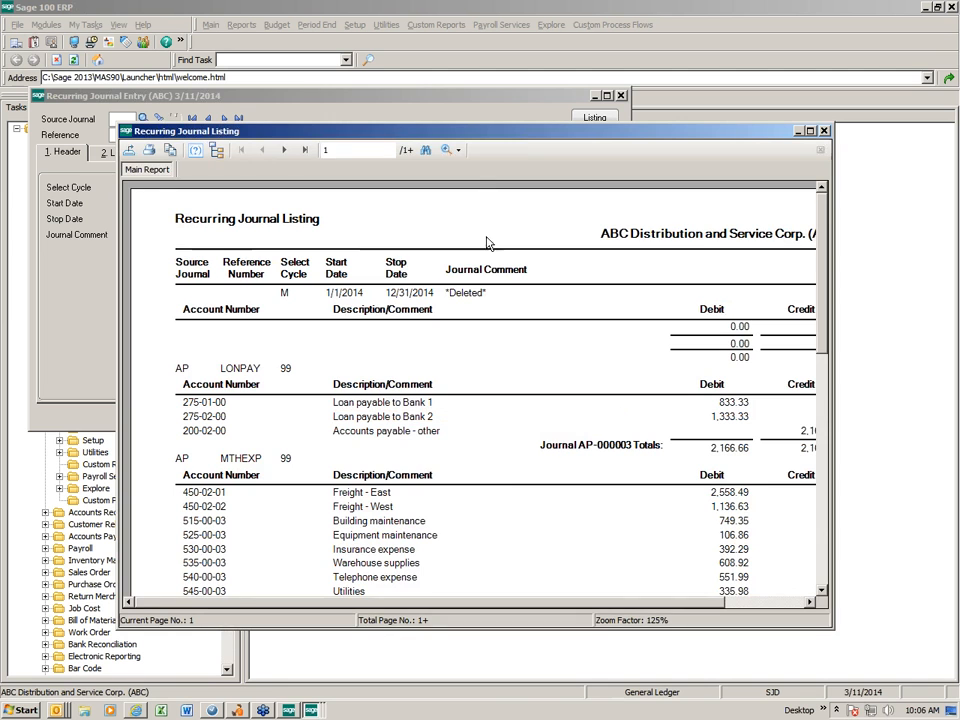
{"action": "left_click_drag", "start_coordinate": [492, 135], "coordinate": [356, 17]}
{"action": "left_click_drag", "start_coordinate": [391, 510], "coordinate": [401, 678]}
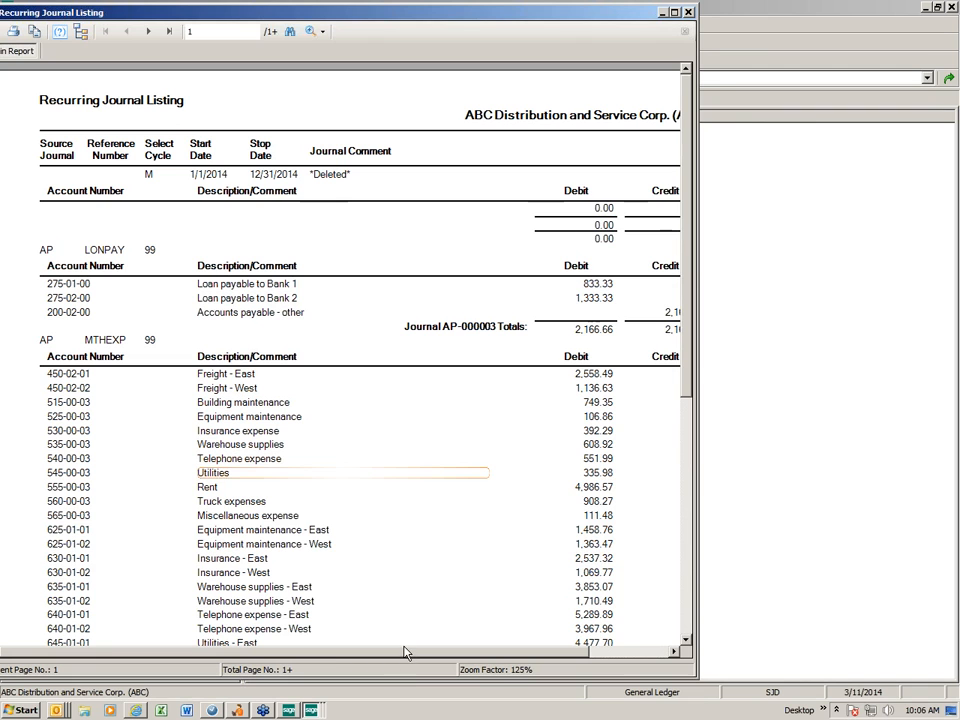
{"action": "left_click_drag", "start_coordinate": [696, 476], "coordinate": [828, 500]}
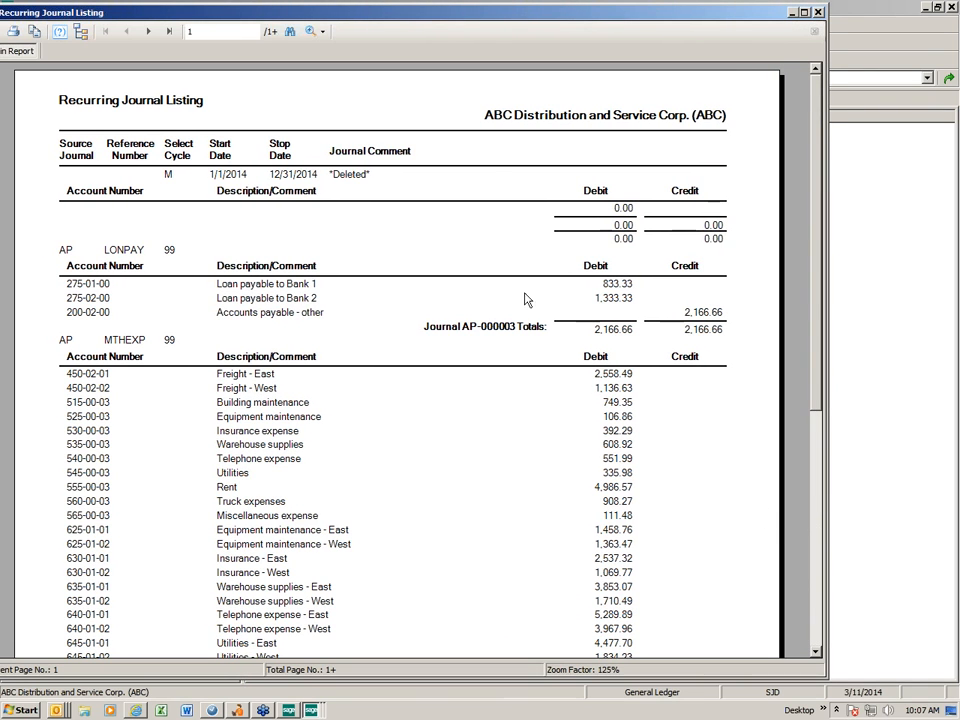
{"action": "left_click_drag", "start_coordinate": [229, 15], "coordinate": [139, 61]}
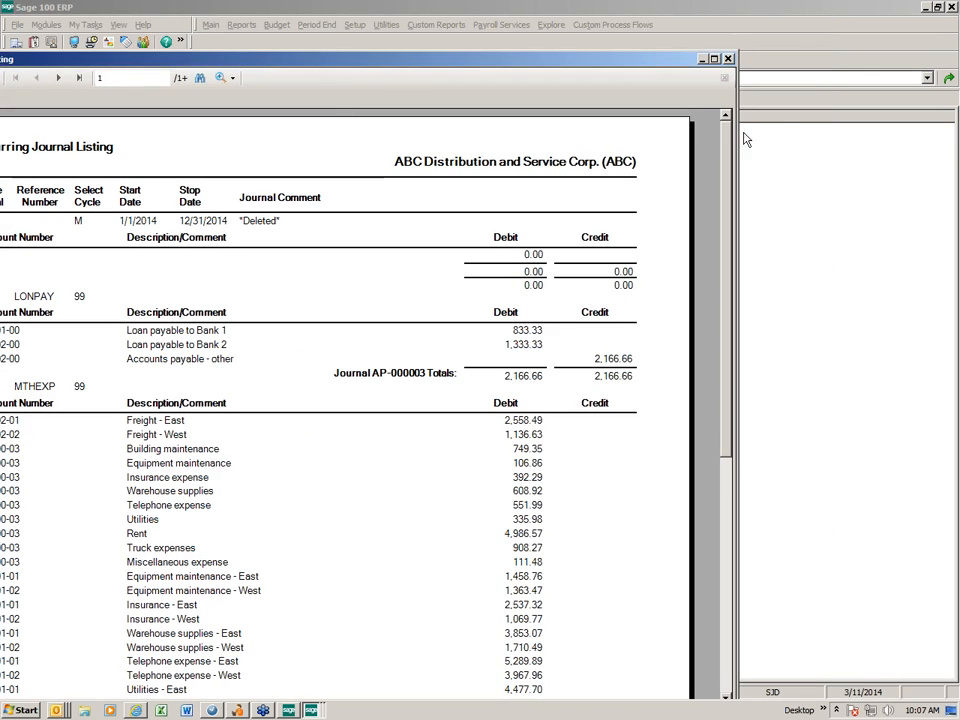
{"action": "left_click", "coordinate": [729, 58]}
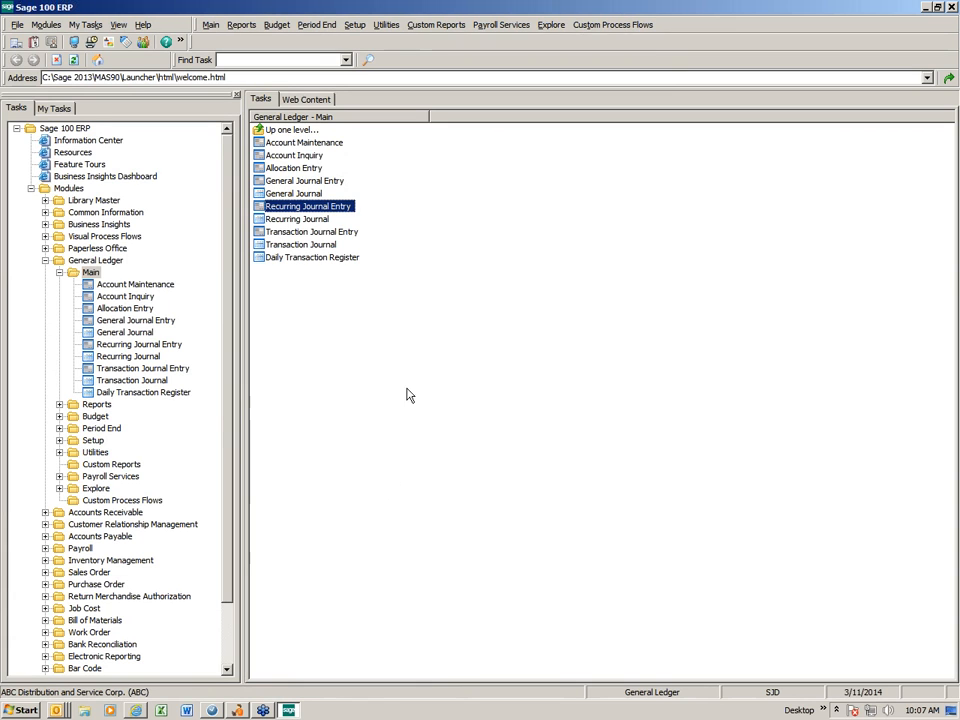
Print the Recurring Journal with the Cycle value M, then close the resulting PDF and update the journal
{"action": "double_click", "coordinate": [302, 219]}
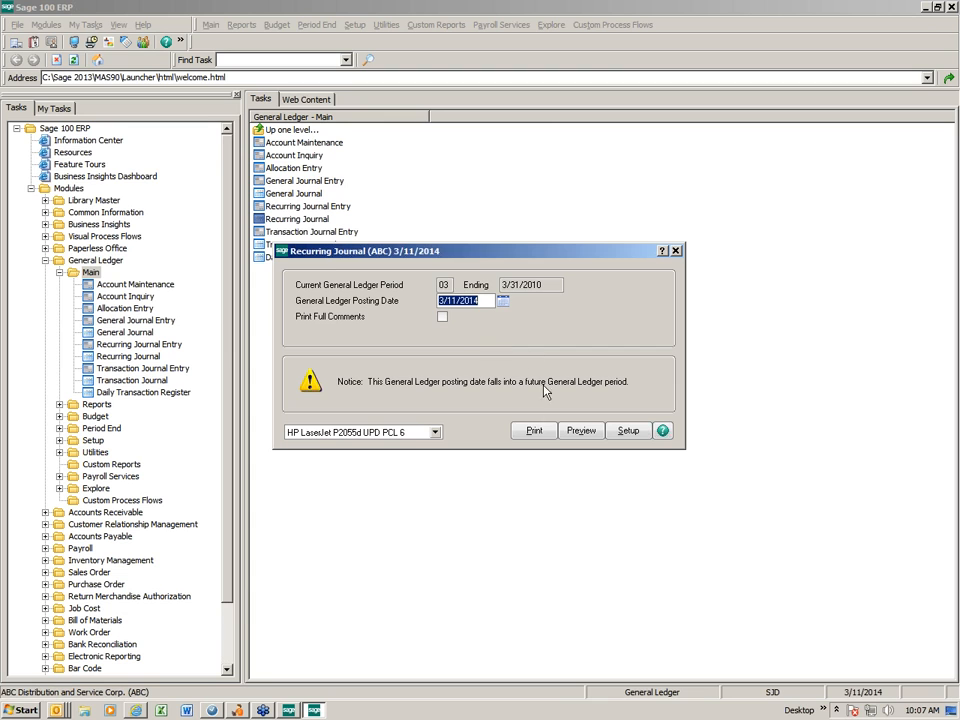
{"action": "left_click", "coordinate": [534, 430]}
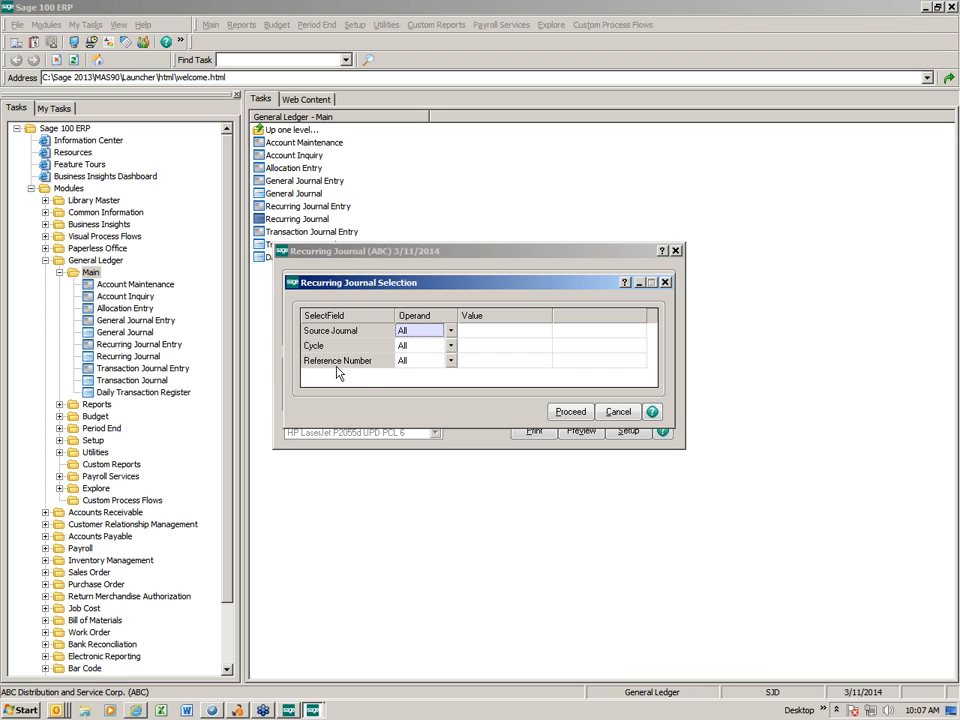
{"action": "left_click", "coordinate": [481, 350]}
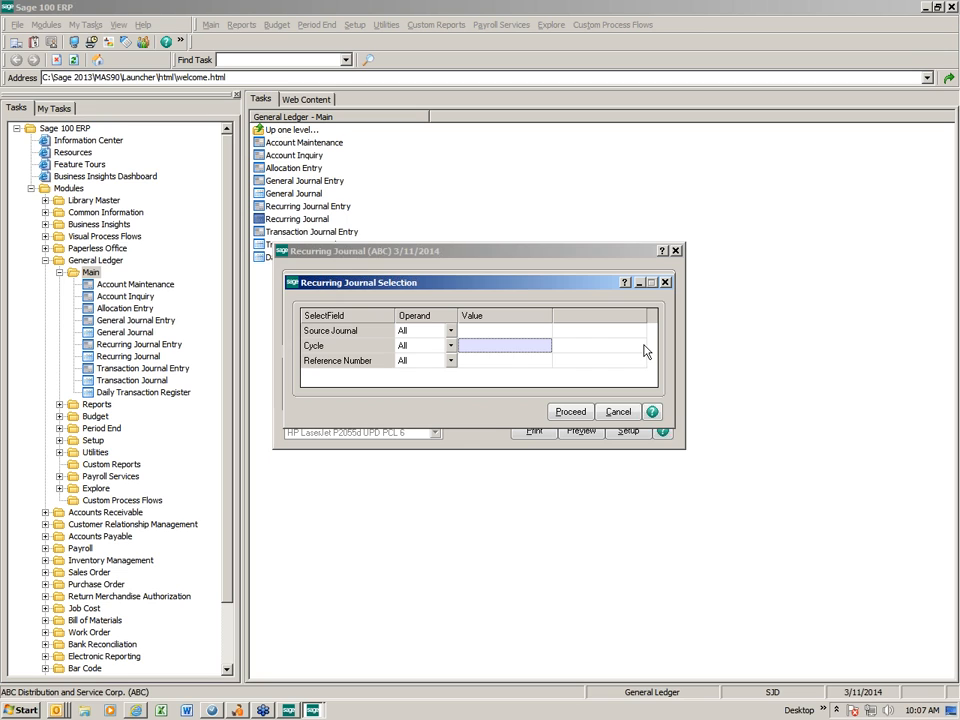
{"action": "type", "text": "m"}
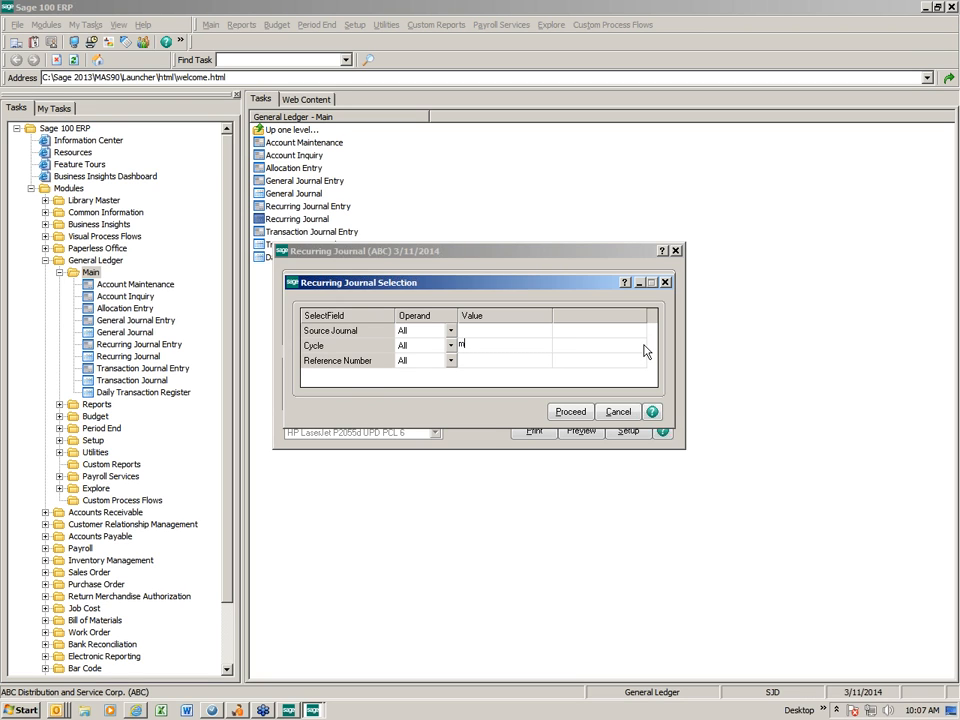
{"action": "key", "text": "BackSpace"}
{"action": "type", "text": "M"}
{"action": "left_click", "coordinate": [574, 414]}
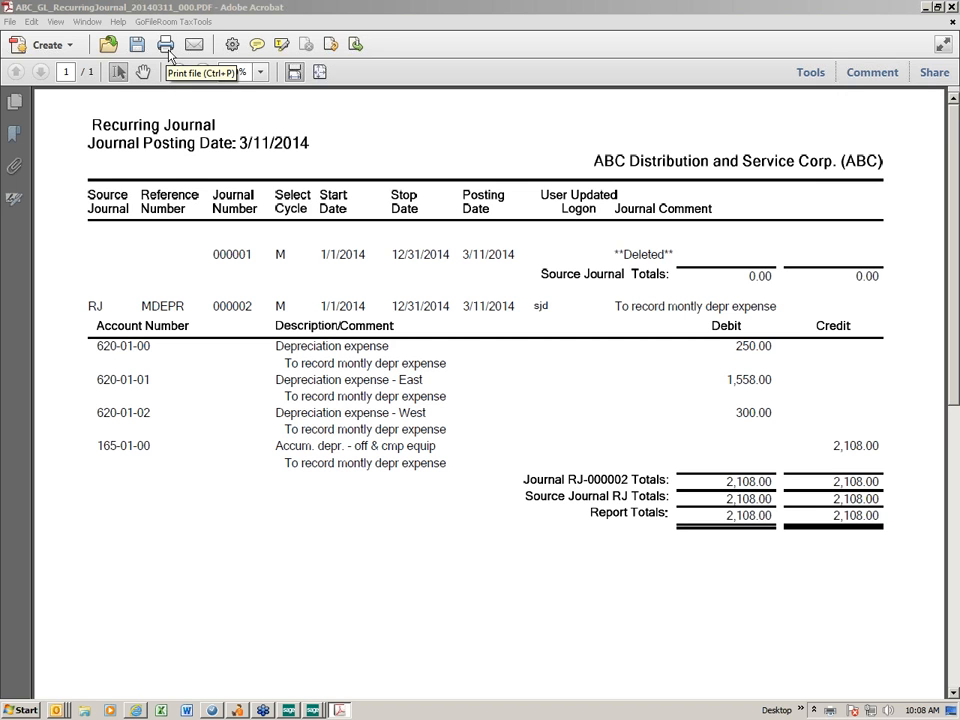
{"action": "left_click", "coordinate": [952, 7]}
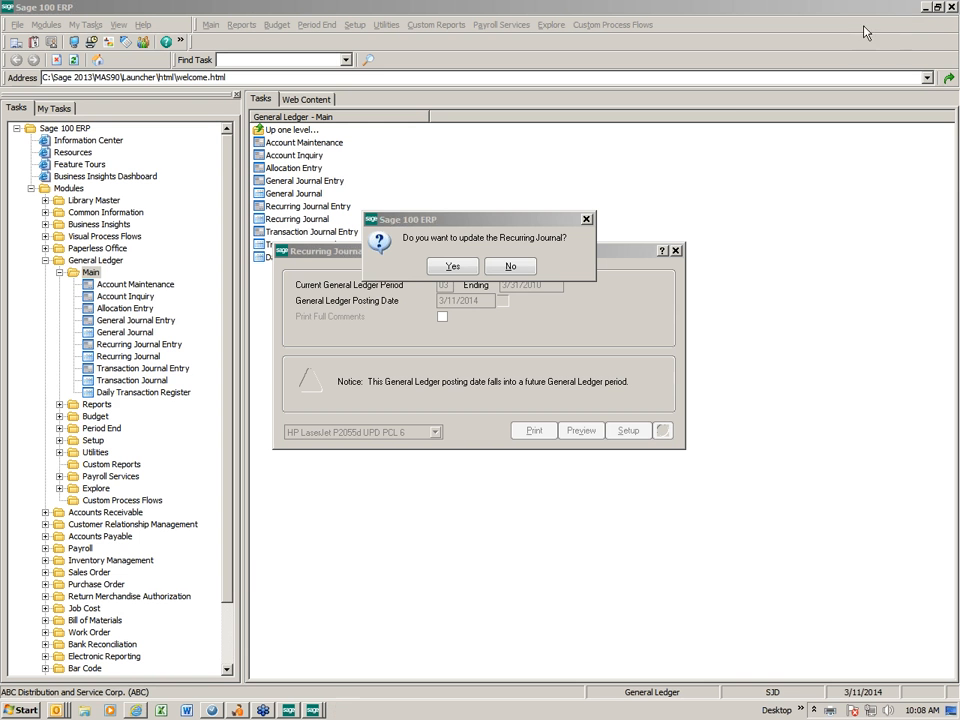
{"action": "left_click", "coordinate": [453, 268]}
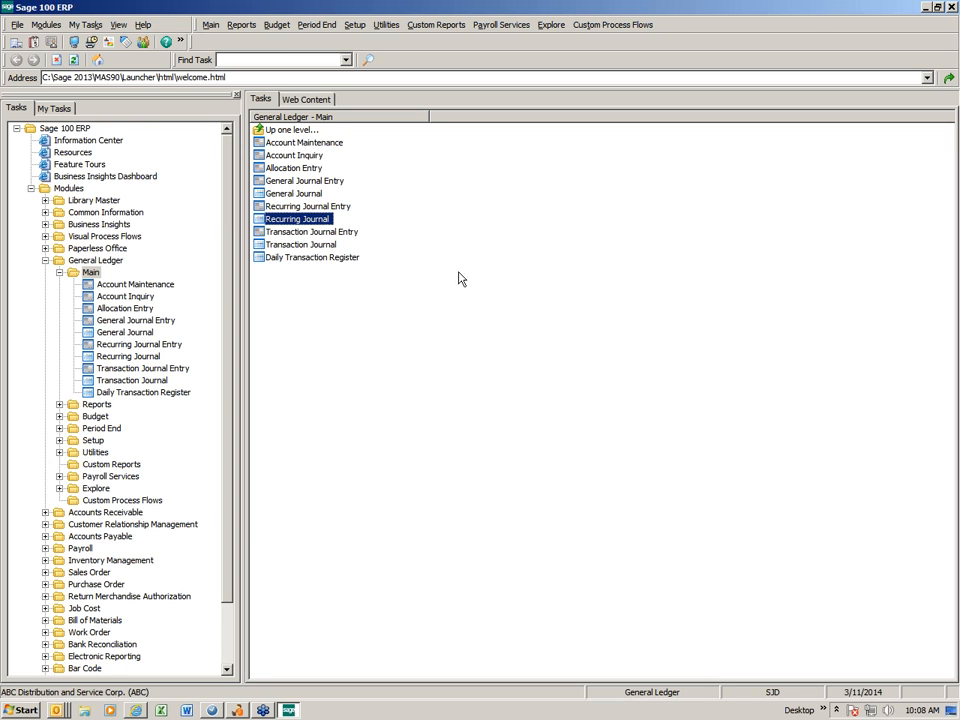
Start a new General Journal Entry in source journal PR using the next available entry number
{"action": "double_click", "coordinate": [289, 182]}
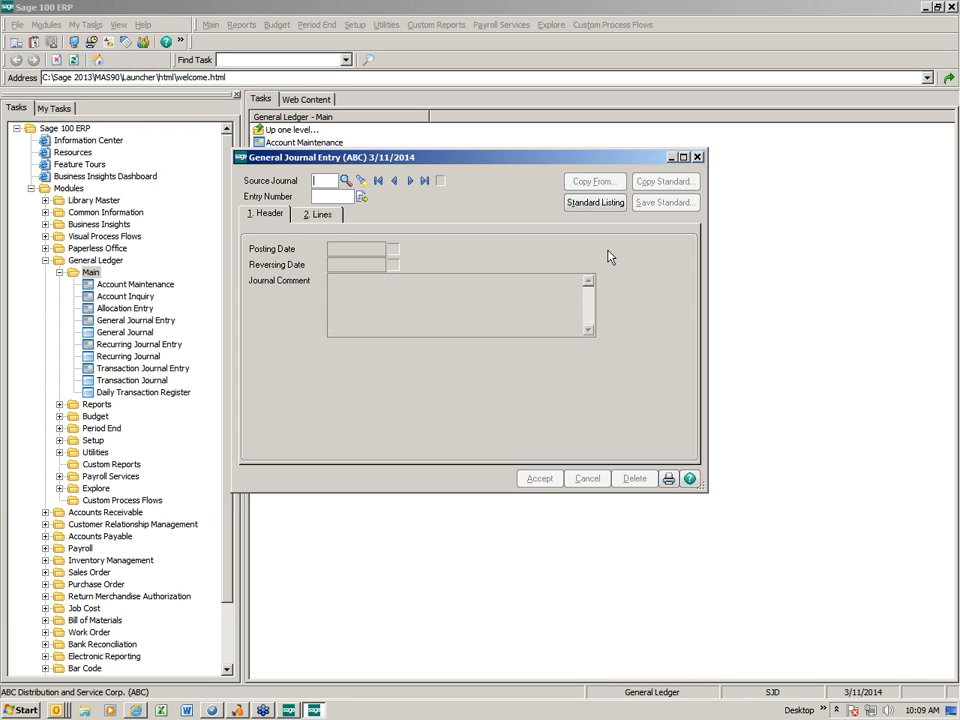
{"action": "type", "text": "PR"}
{"action": "key", "text": "Tab"}
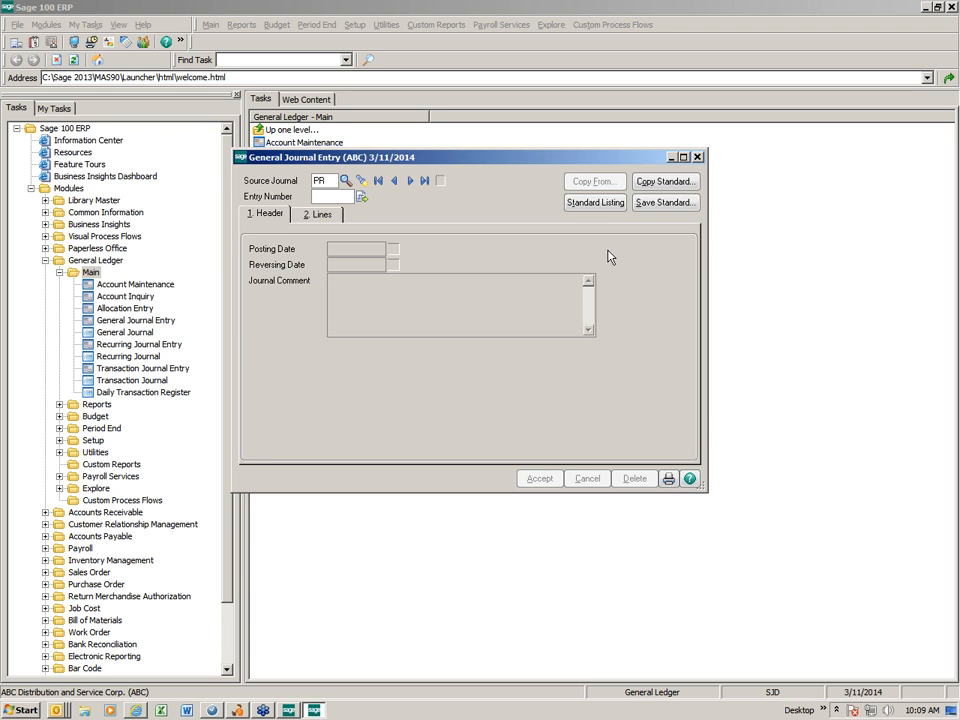
{"action": "left_click", "coordinate": [363, 198]}
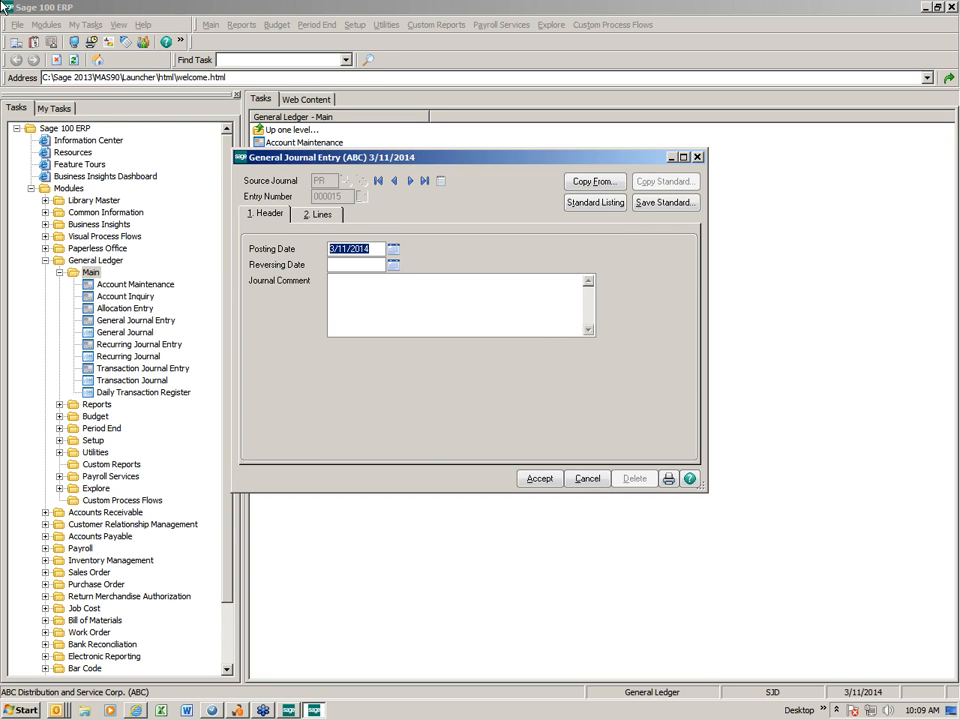
Set the entry's posting date to 2/28/2014 and enter the journal comment "Bi-weekly payroll"
{"action": "type", "text": "022814"}
{"action": "key", "text": "Tab"}
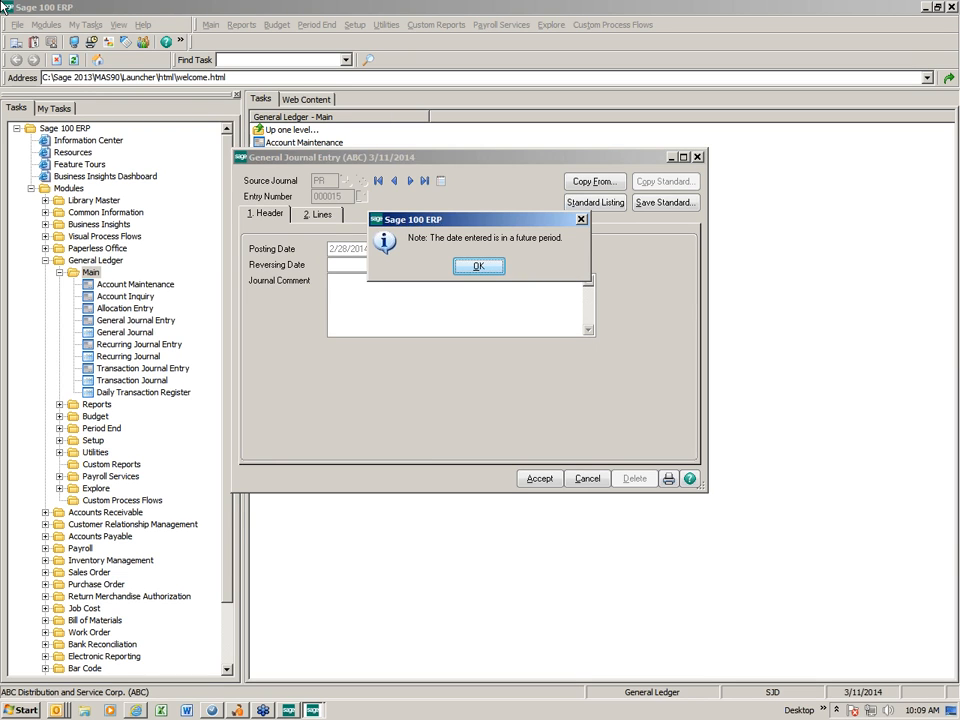
{"action": "key", "text": "Return"}
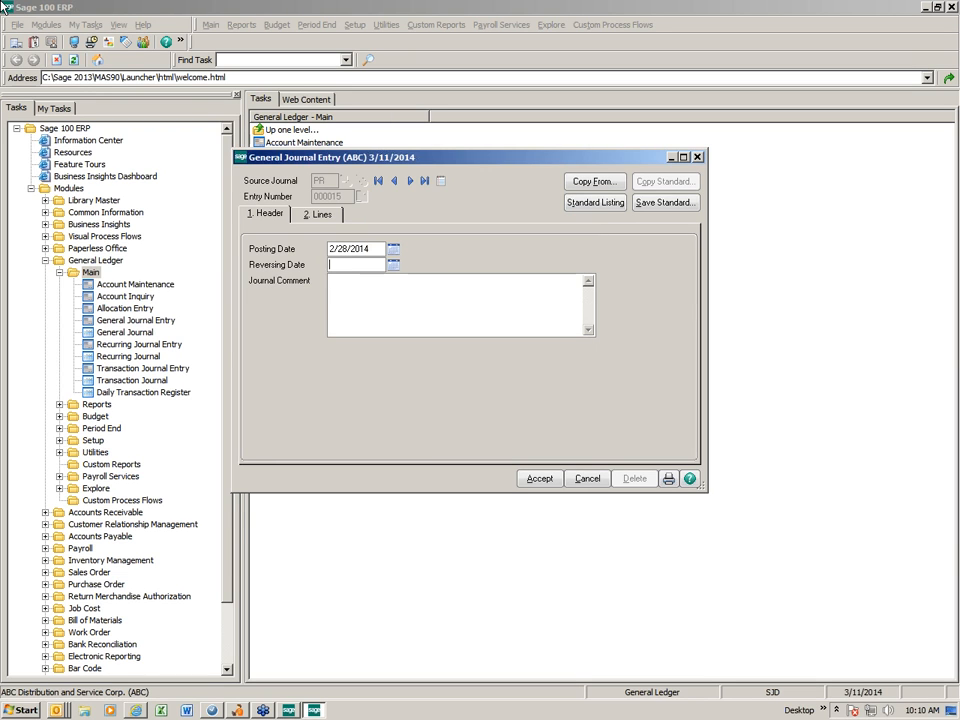
{"action": "key", "text": "Tab"}
{"action": "type", "text": "Bi-weekly payroll"}
Add the first journal line for payroll cash account 101-02-00 with a credit of 25,358.00
{"action": "left_click", "coordinate": [311, 216]}
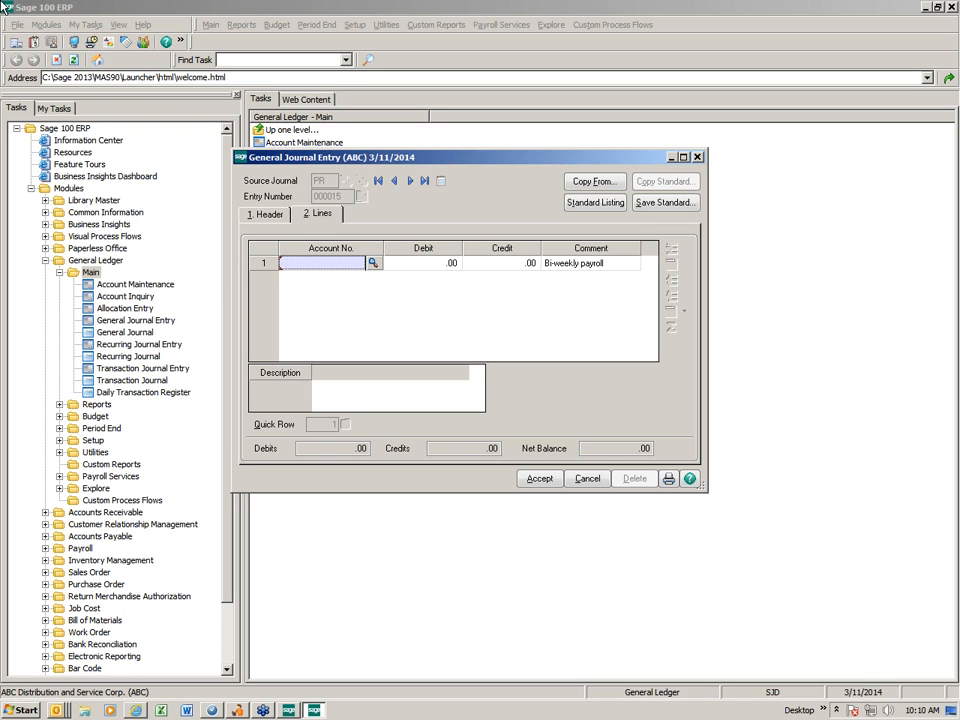
{"action": "type", "text": "10102"}
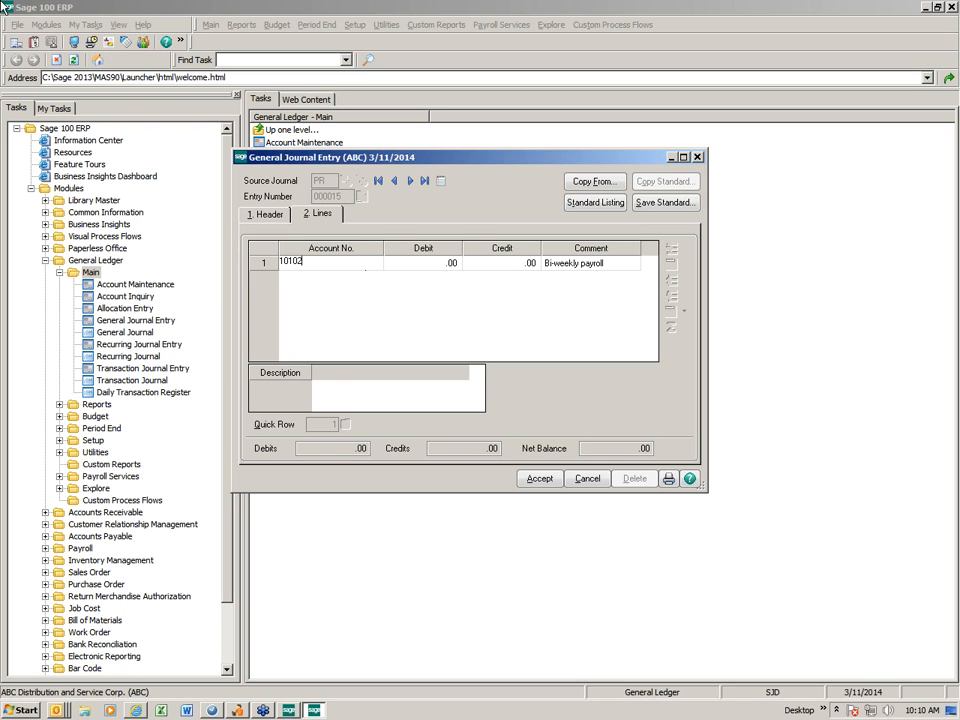
{"action": "key", "text": "Tab"}
{"action": "key", "text": "Tab"}
{"action": "type", "text": "25358"}
Add a second journal line for F.I.C.A. taxes payable account 225-01-00 with a credit of 1,324.25
{"action": "key", "text": "Tab"}
{"action": "key", "text": "Tab"}
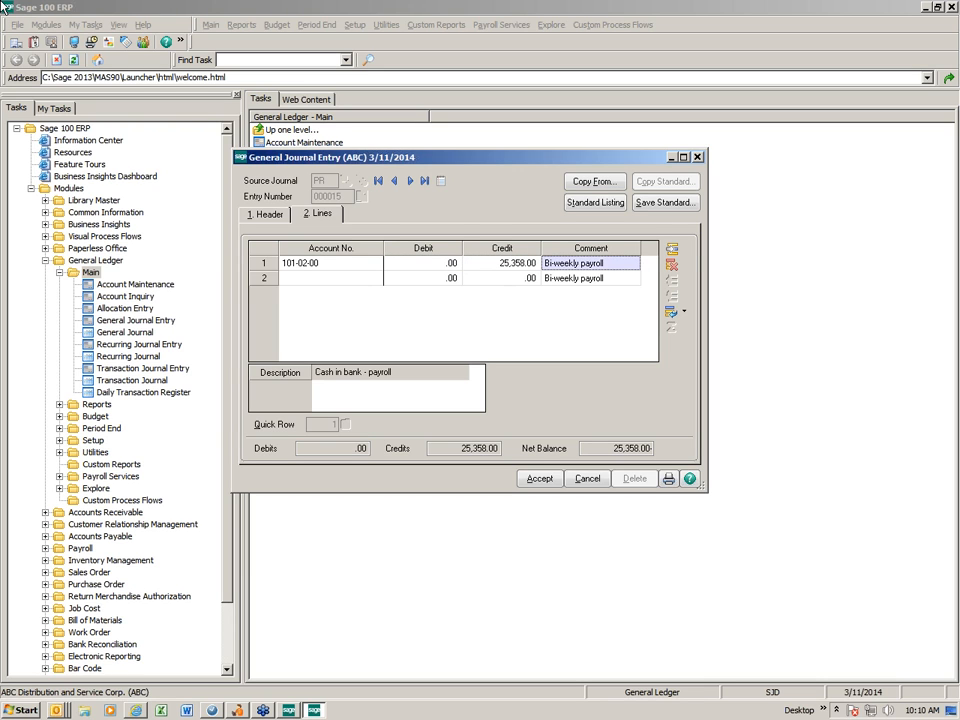
{"action": "type", "text": "22501"}
{"action": "key", "text": "Tab"}
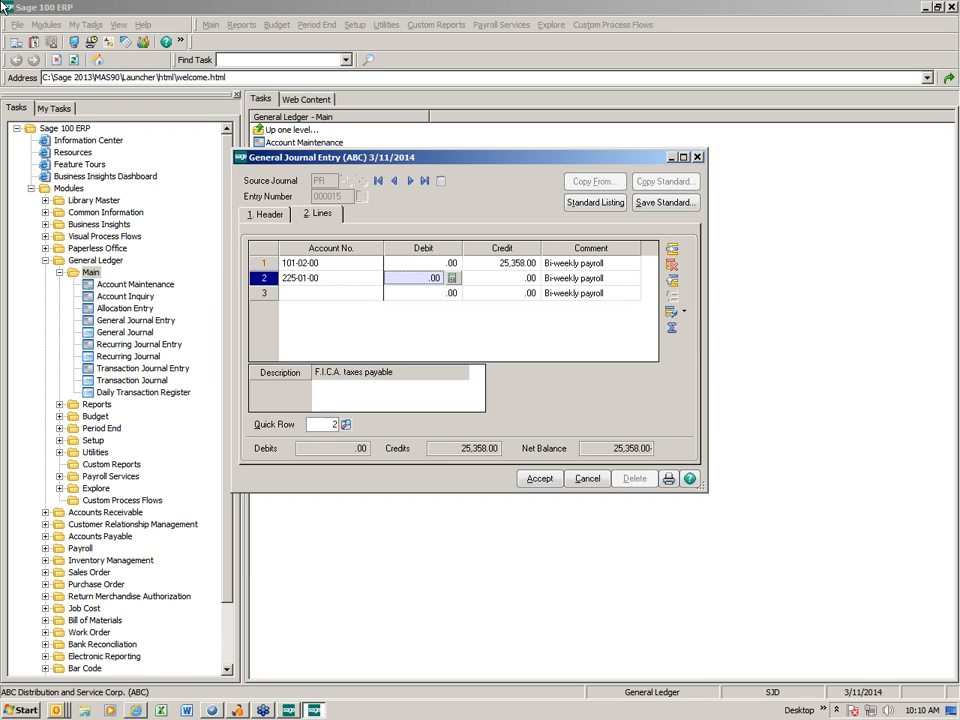
{"action": "key", "text": "Tab"}
{"action": "type", "text": "1324.25"}
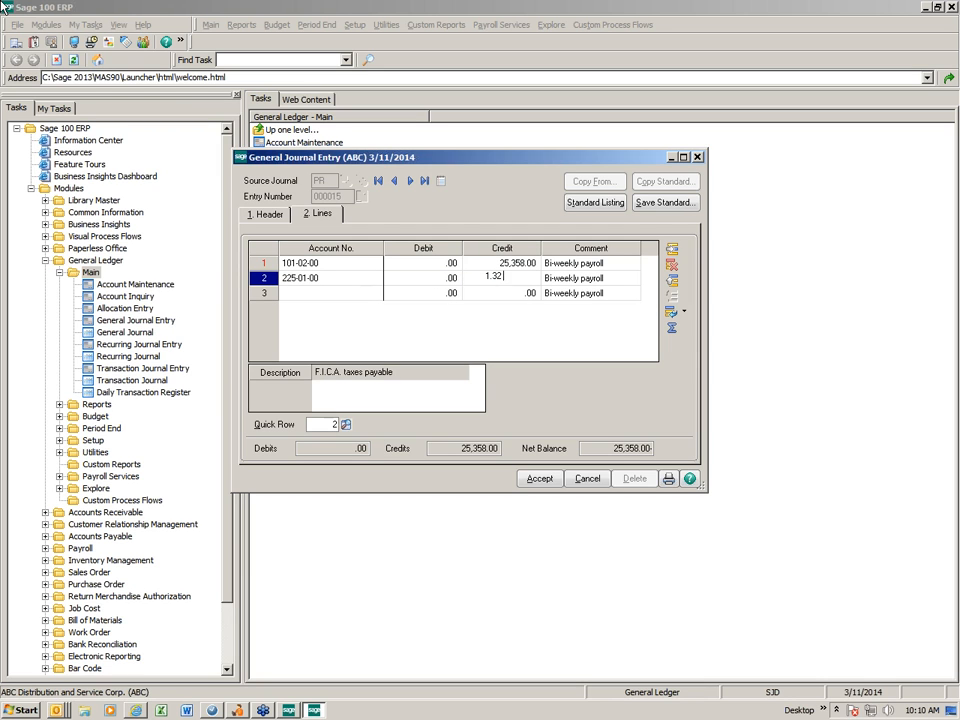
{"action": "key", "text": "Tab"}
Add a third journal line for federal taxes withheld account 225-02-00 with a credit of 3,125.42
{"action": "key", "text": "Tab"}
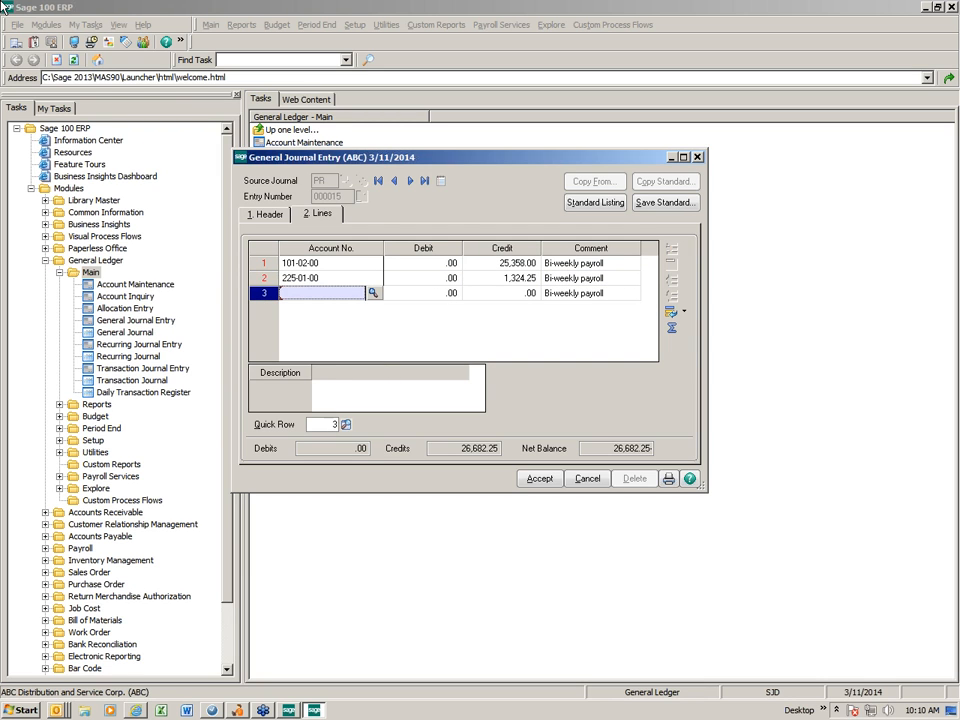
{"action": "type", "text": "22502"}
{"action": "key", "text": "Tab"}
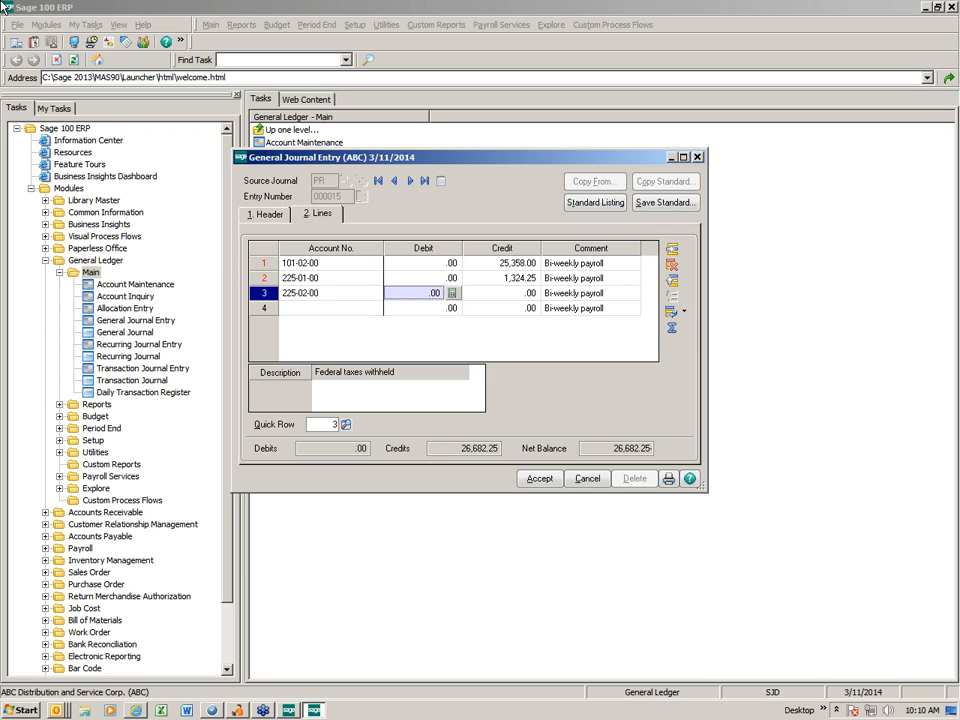
{"action": "key", "text": "Tab"}
{"action": "type", "text": "3125.42"}
{"action": "key", "text": "Tab"}
{"action": "key", "text": "Tab"}
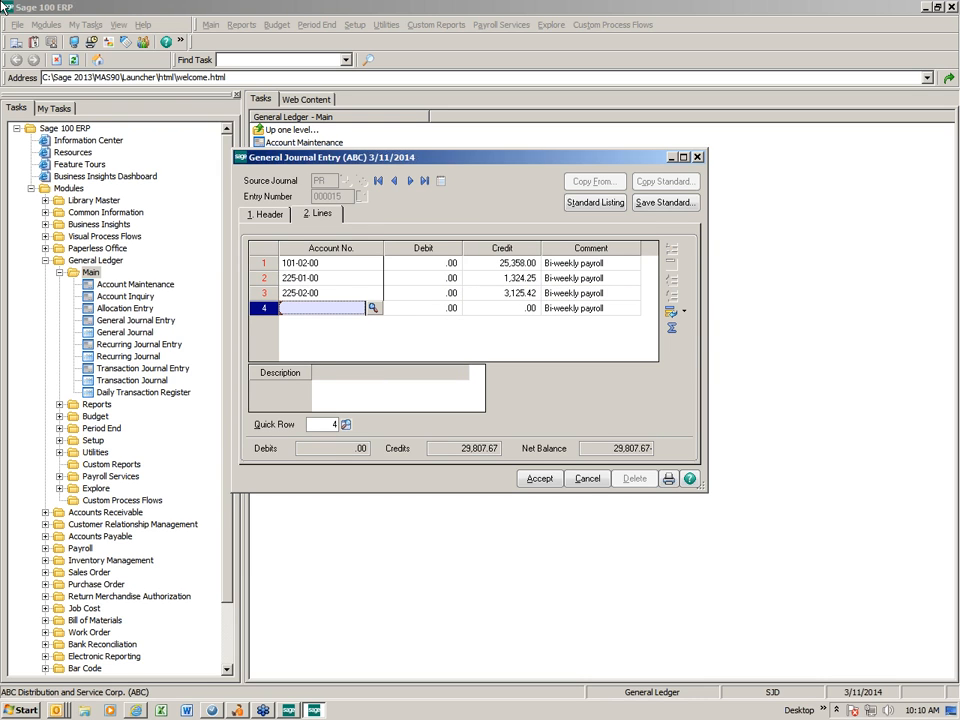
Add a fourth journal line for state tax withheld account 225-03-00 with a credit of 684.24
{"action": "type", "text": "220"}
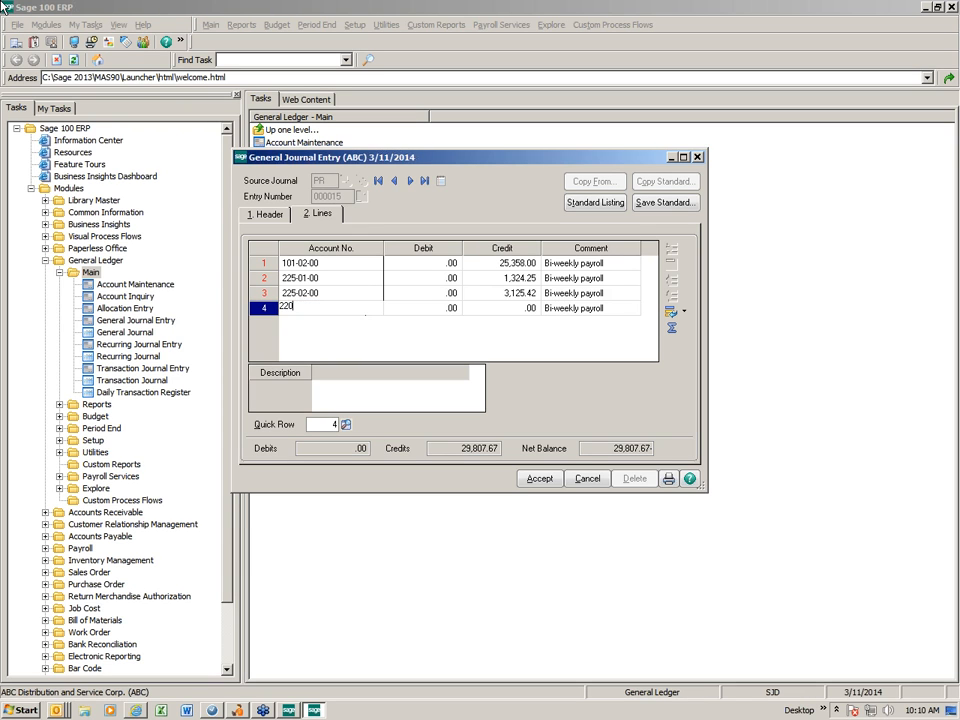
{"action": "key", "text": "BackSpace"}
{"action": "type", "text": "50300"}
{"action": "key", "text": "Tab"}
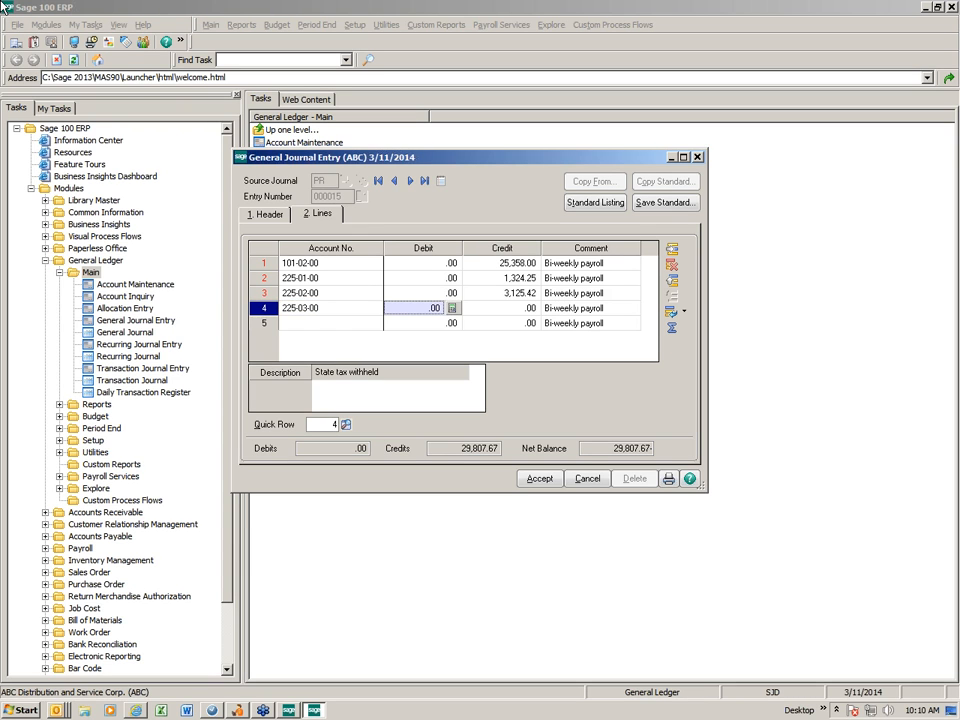
{"action": "key", "text": "Tab"}
{"action": "type", "text": "684.24"}
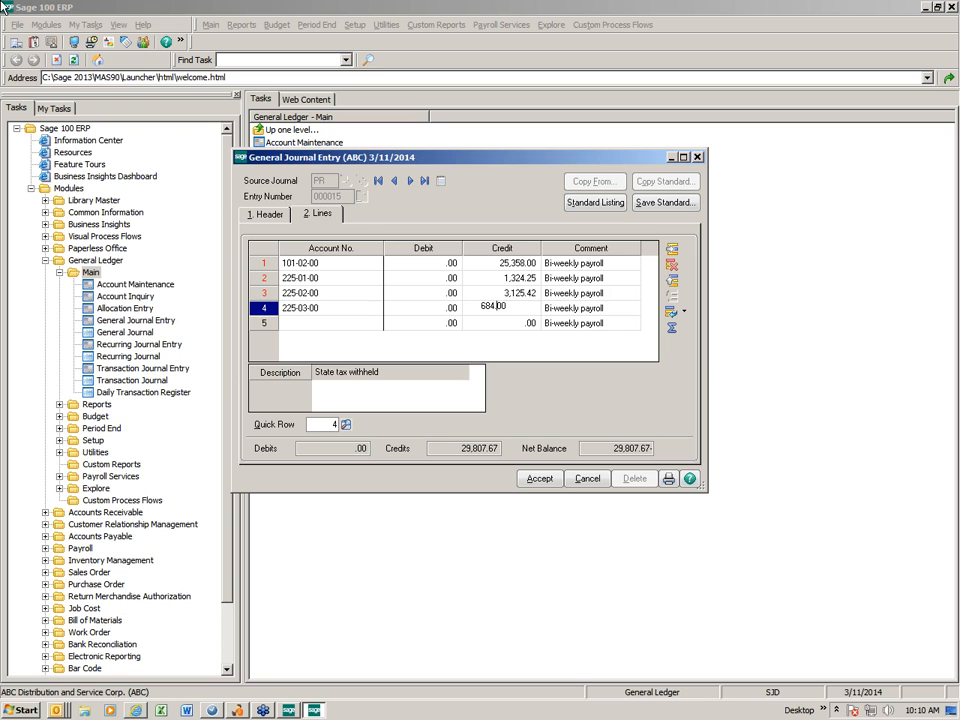
{"action": "key", "text": "Tab"}
{"action": "key", "text": "Tab"}
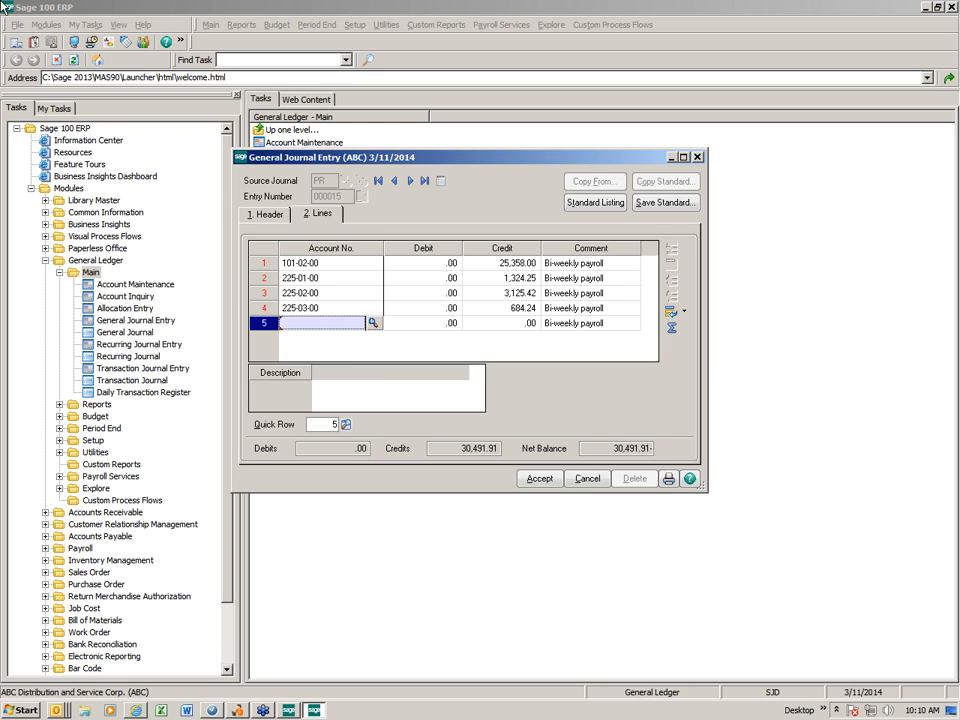
Add a fifth journal line for warehouse payroll account 500-00-03 with a debit of 29,167.66
{"action": "type", "text": "500-00-0"}
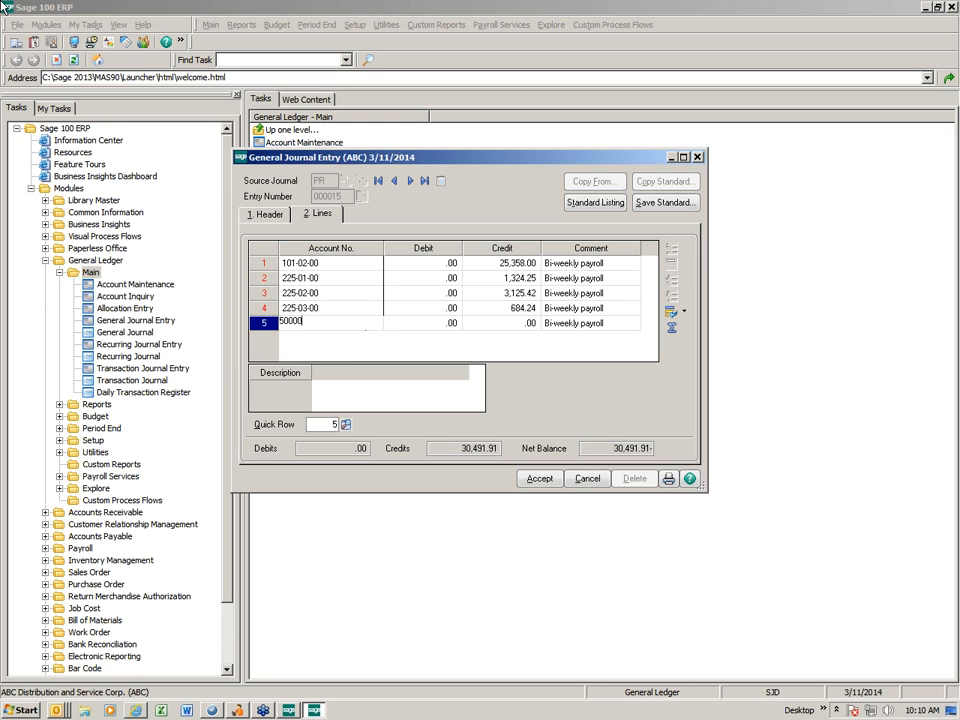
{"action": "type", "text": "3"}
{"action": "key", "text": "Tab"}
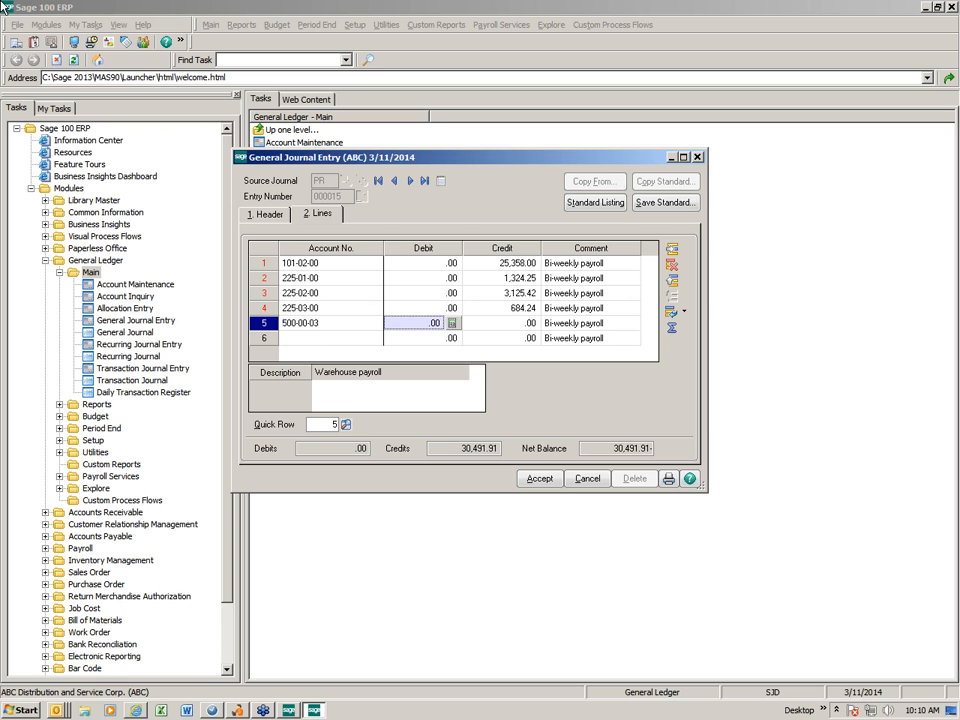
{"action": "type", "text": "29167.66"}
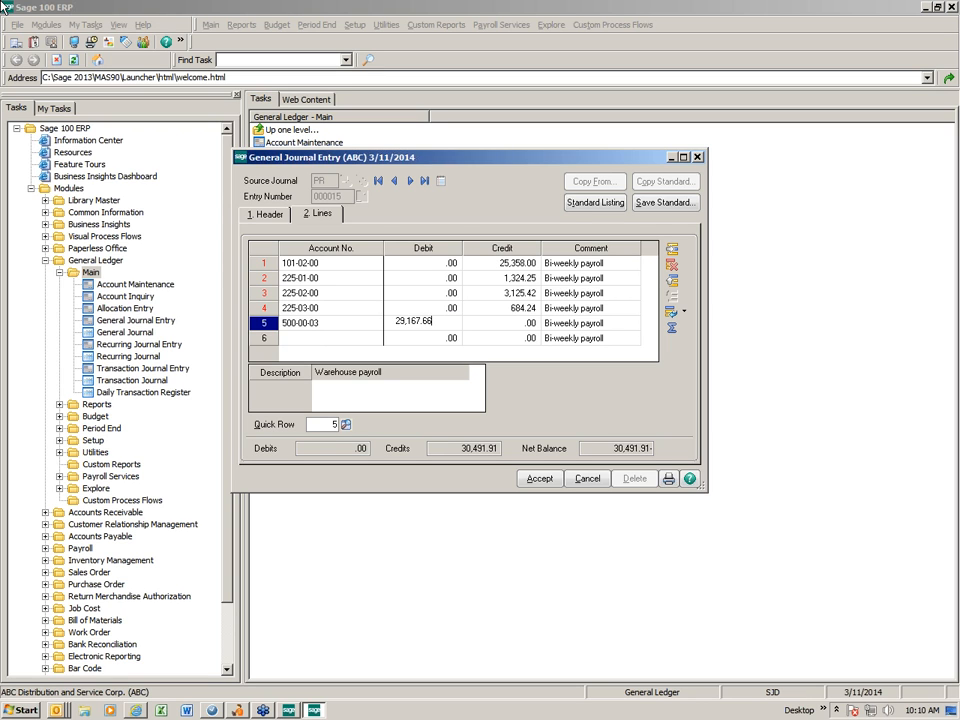
{"action": "key", "text": "Tab"}
{"action": "key", "text": "Tab"}
{"action": "key", "text": "Tab"}
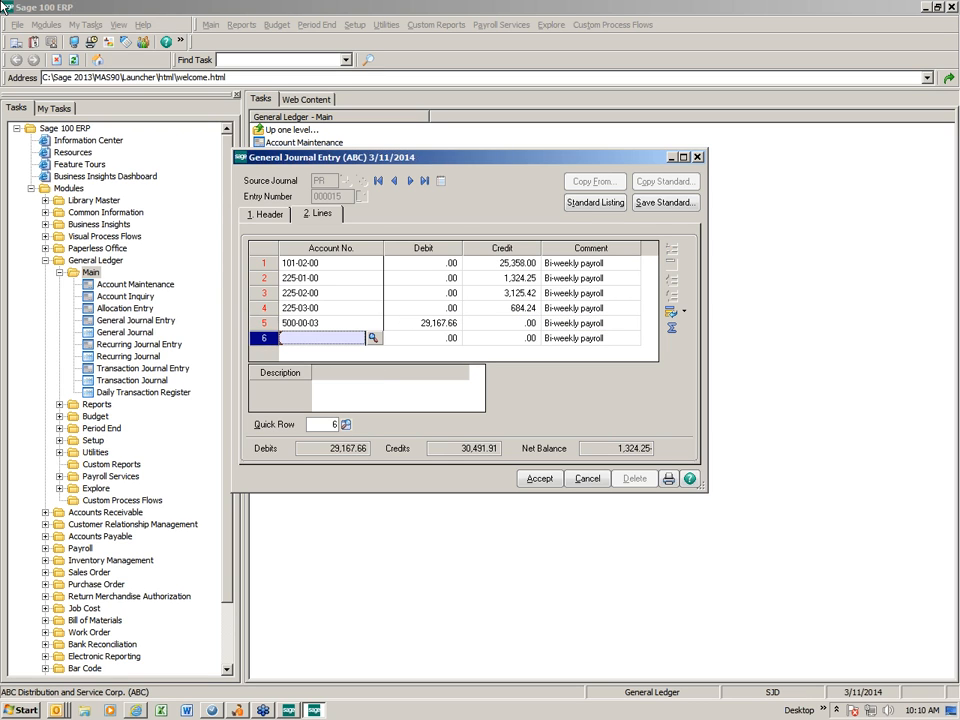
Add a sixth journal line for payroll taxes account 610-01-00 with a debit of 1,324.25
{"action": "type", "text": "6100100"}
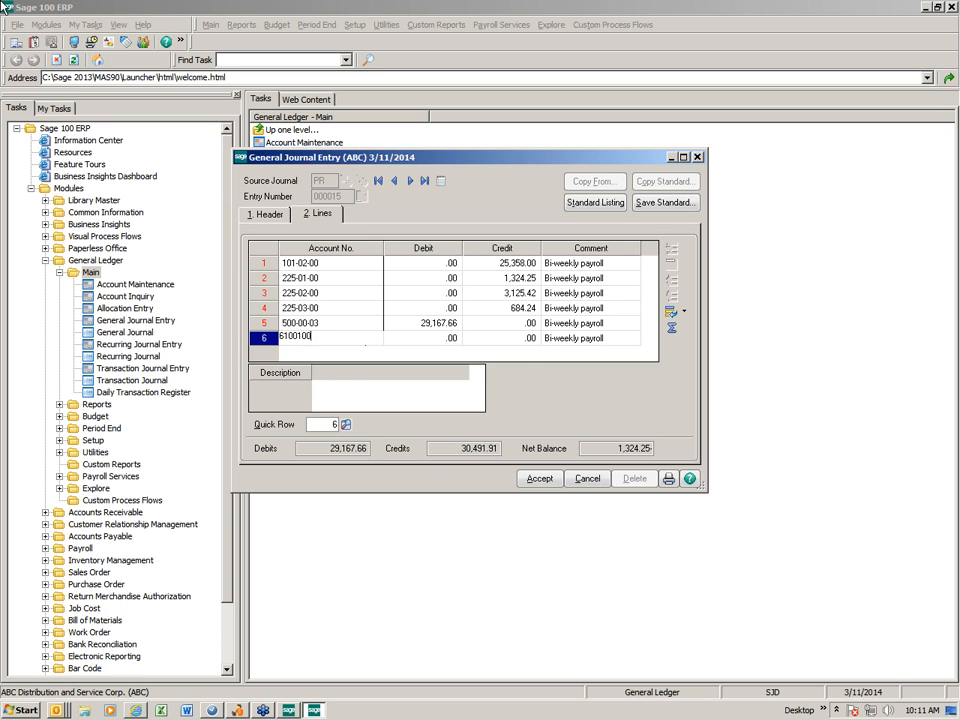
{"action": "key", "text": "Tab"}
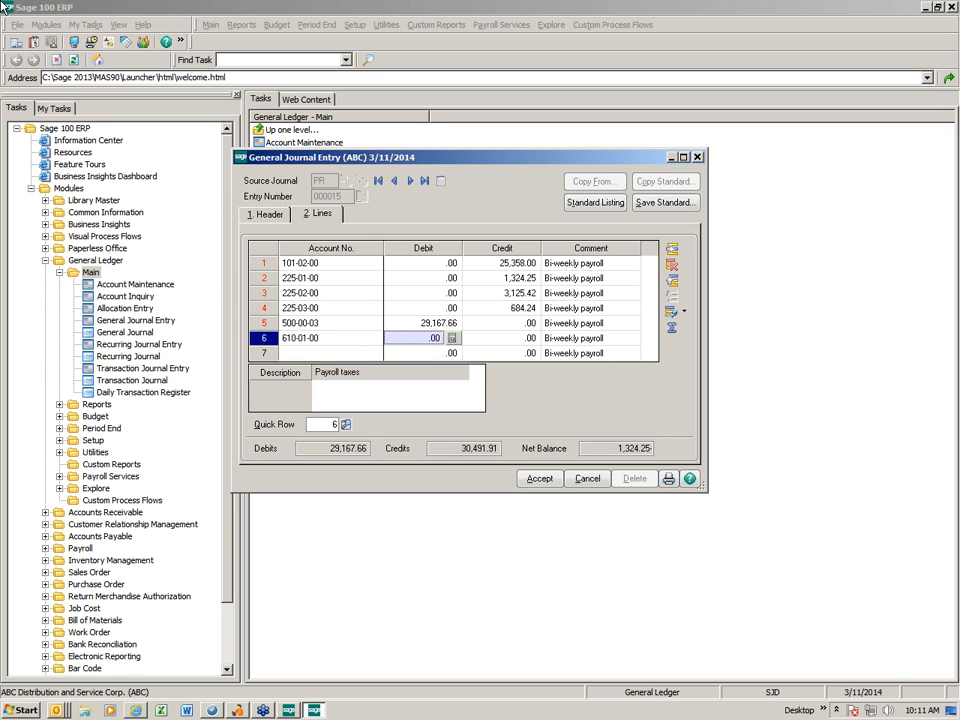
{"action": "type", "text": "1324.25"}
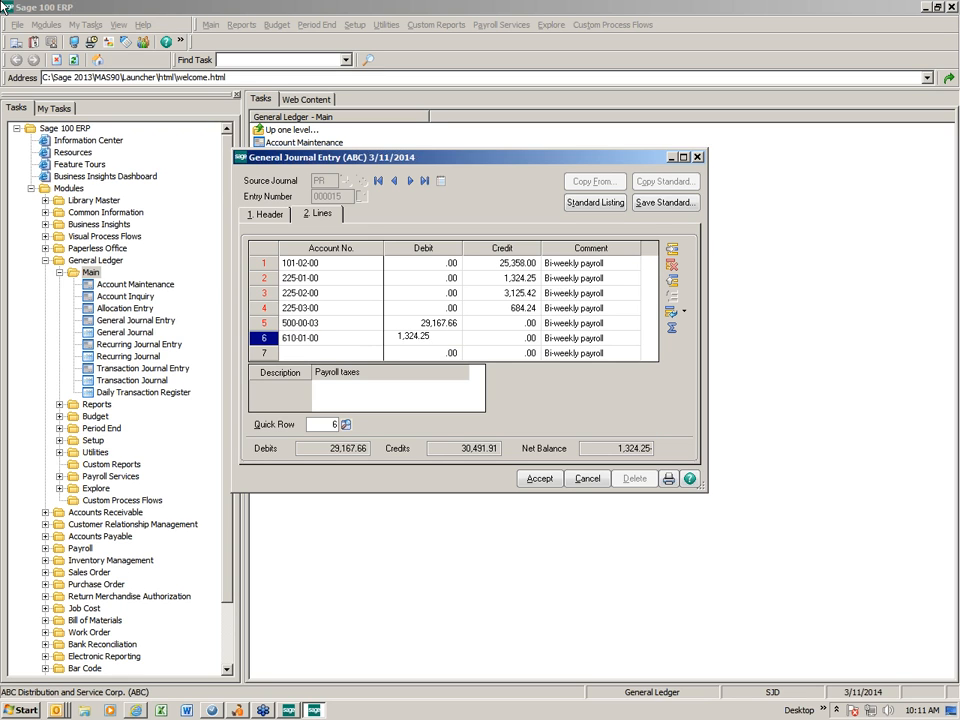
{"action": "key", "text": "Tab"}
{"action": "key", "text": "Tab"}
{"action": "key", "text": "Tab"}
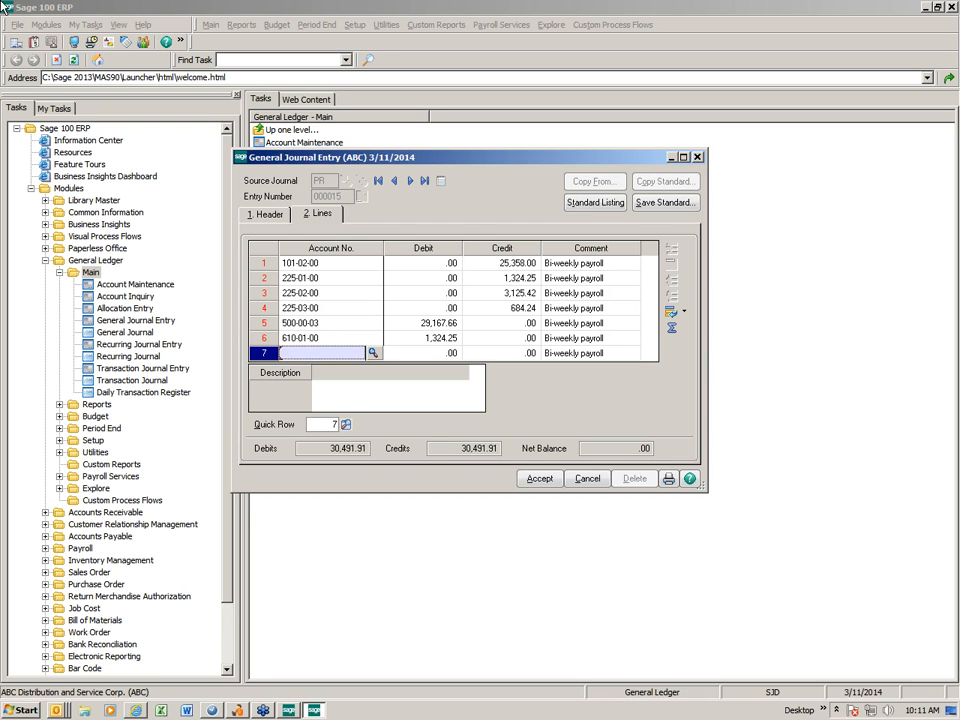
Move the Description field into the journal lines grid as a column between Account No. and Debit
{"action": "left_click", "coordinate": [345, 338]}
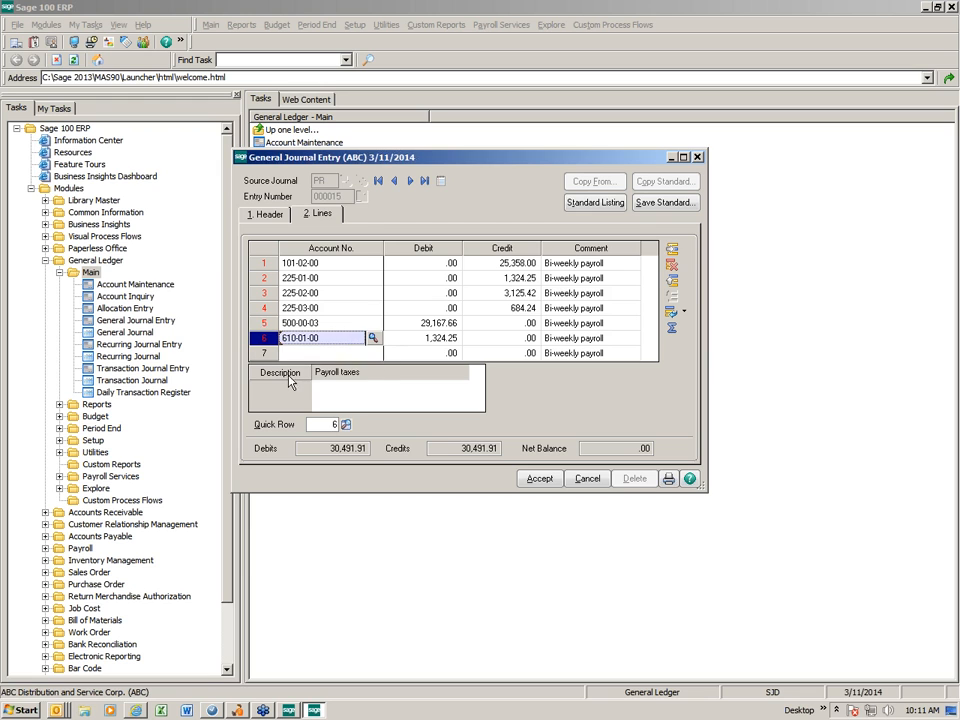
{"action": "left_click_drag", "start_coordinate": [387, 320], "coordinate": [388, 257]}
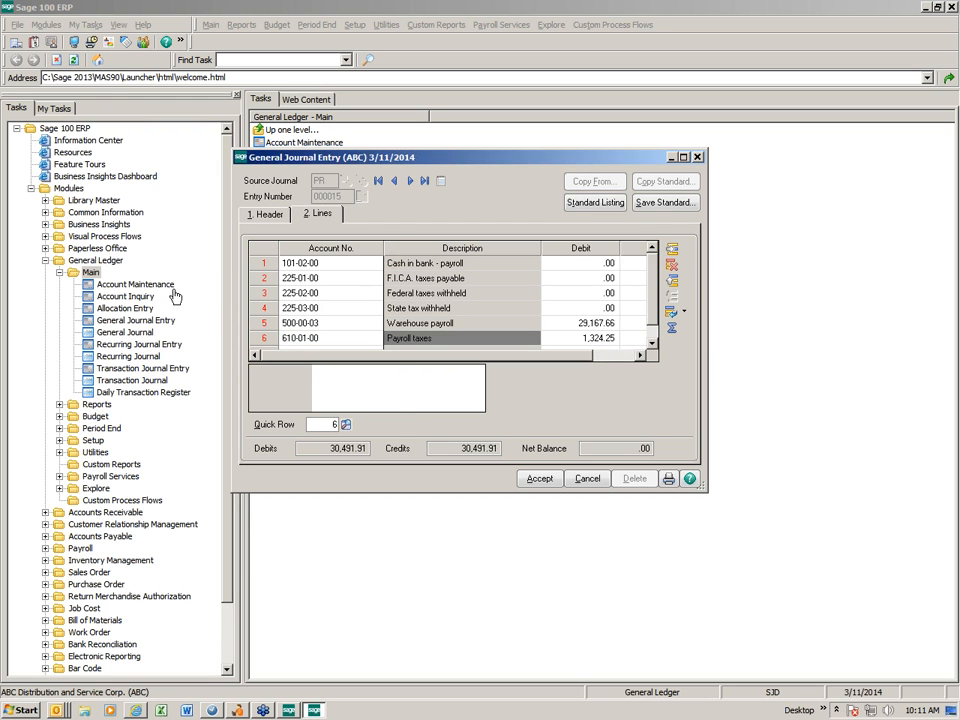
{"action": "left_click", "coordinate": [229, 303]}
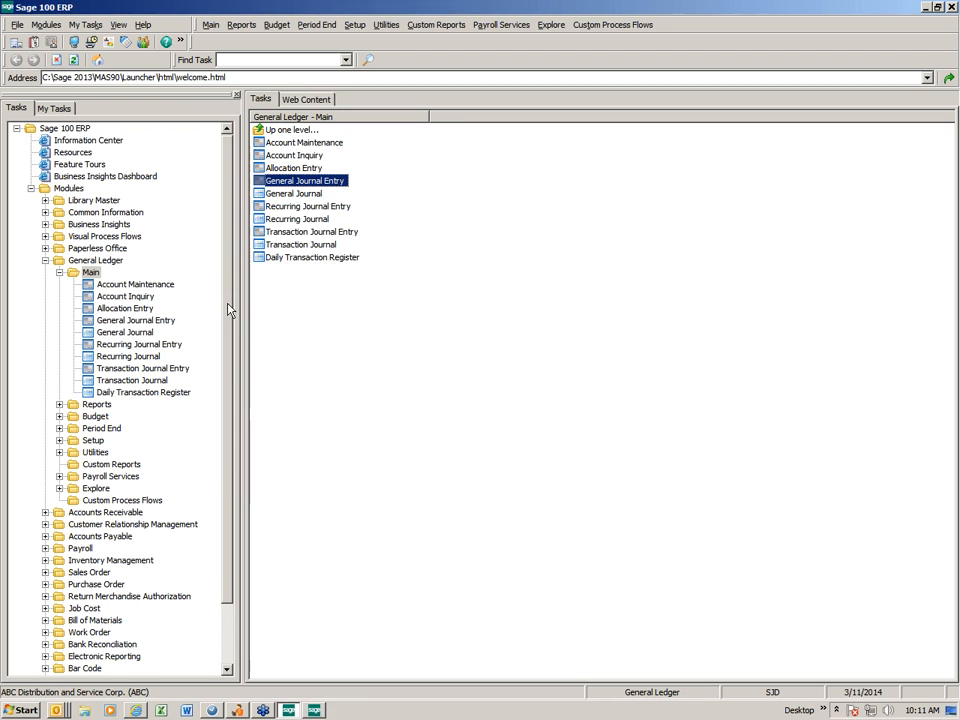
Save the payroll entry as standard journal MPR with the description Payroll Journal and its comments, and accept the entry
{"action": "left_click", "coordinate": [317, 708]}
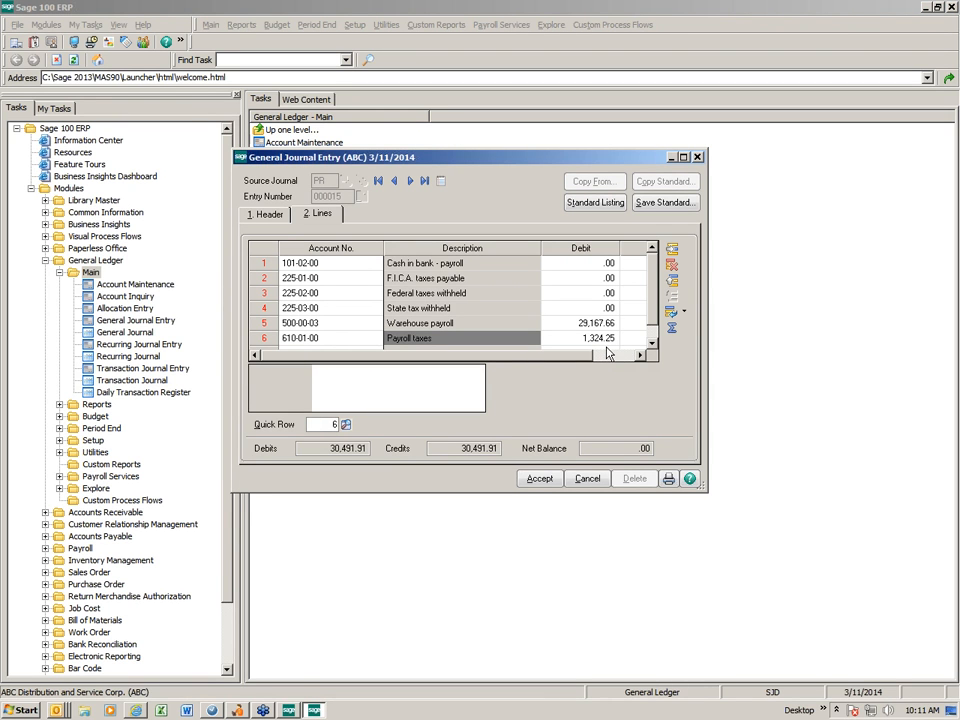
{"action": "left_click", "coordinate": [666, 205]}
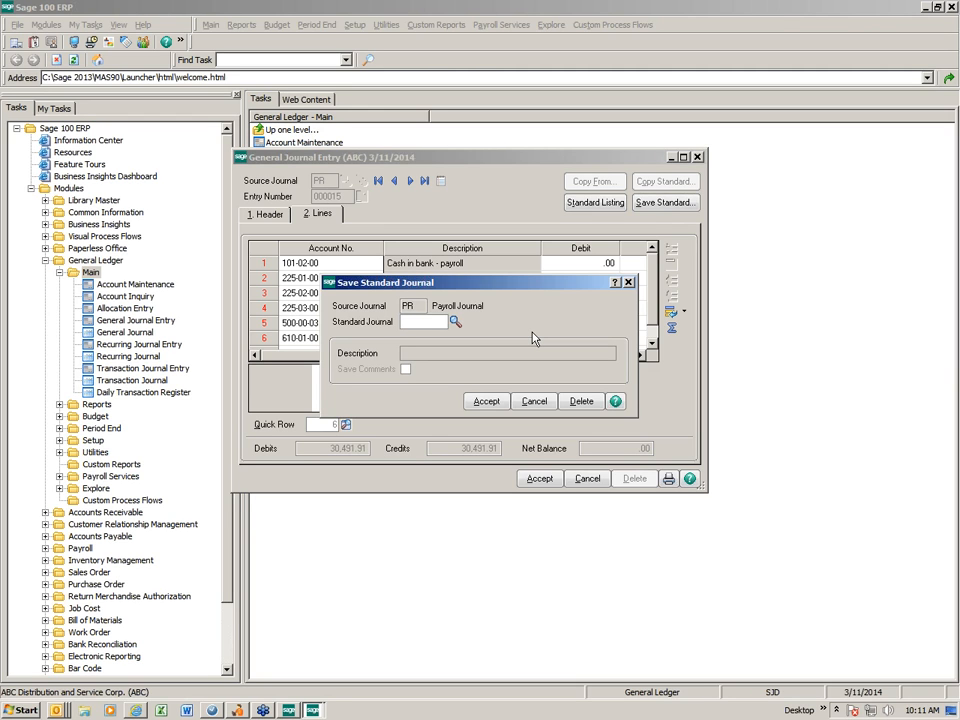
{"action": "type", "text": "MPR"}
{"action": "key", "text": "Tab"}
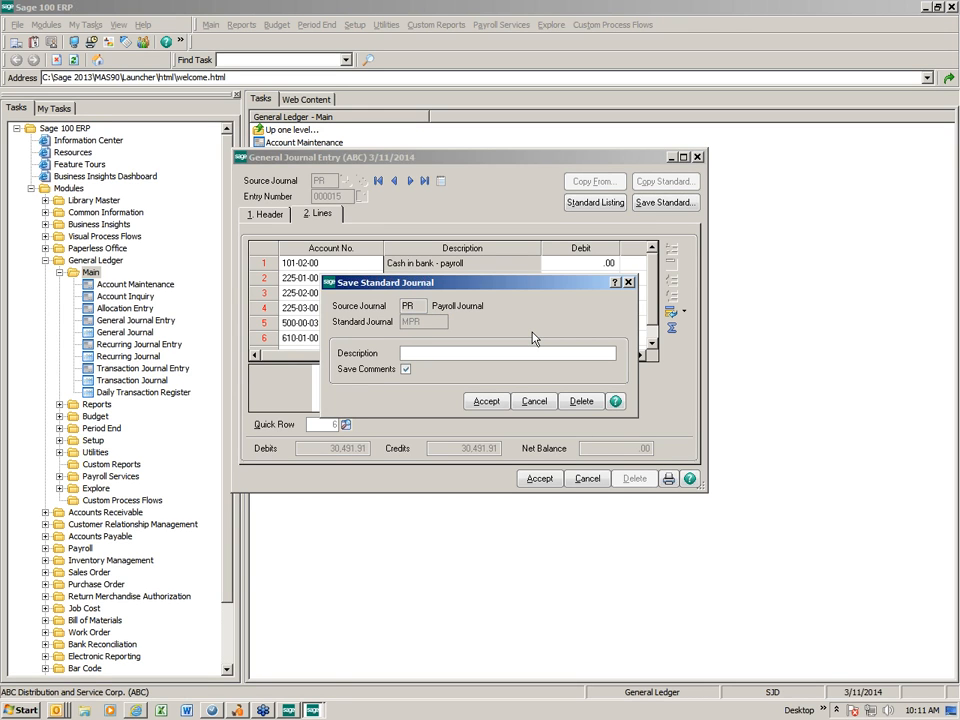
{"action": "type", "text": "Payroll Journal"}
{"action": "key", "text": "Tab"}
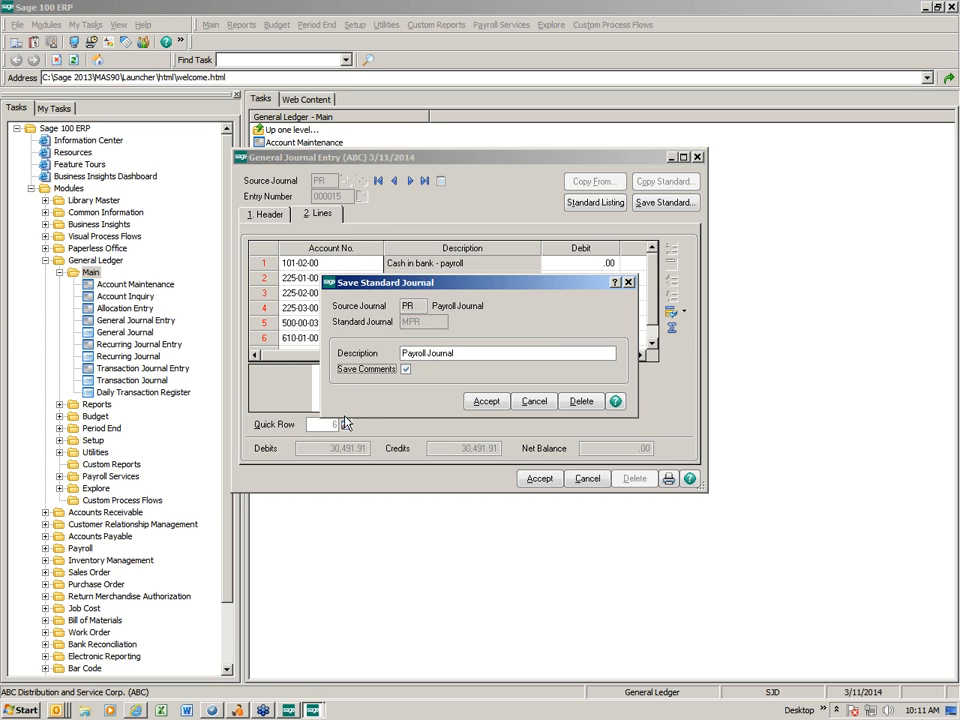
{"action": "left_click", "coordinate": [487, 401]}
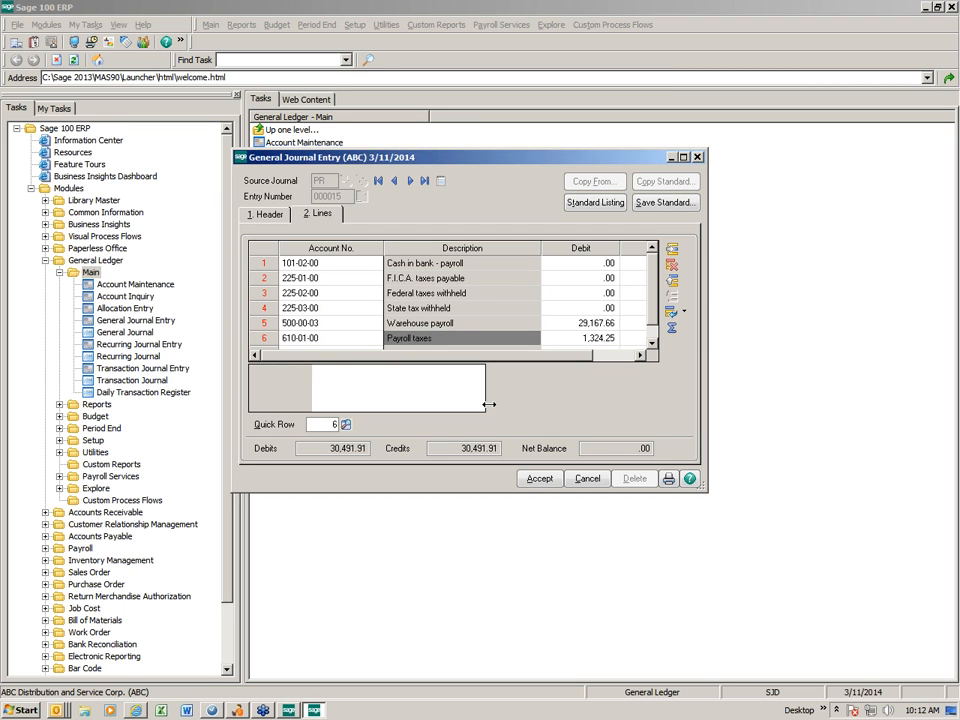
{"action": "left_click", "coordinate": [545, 481]}
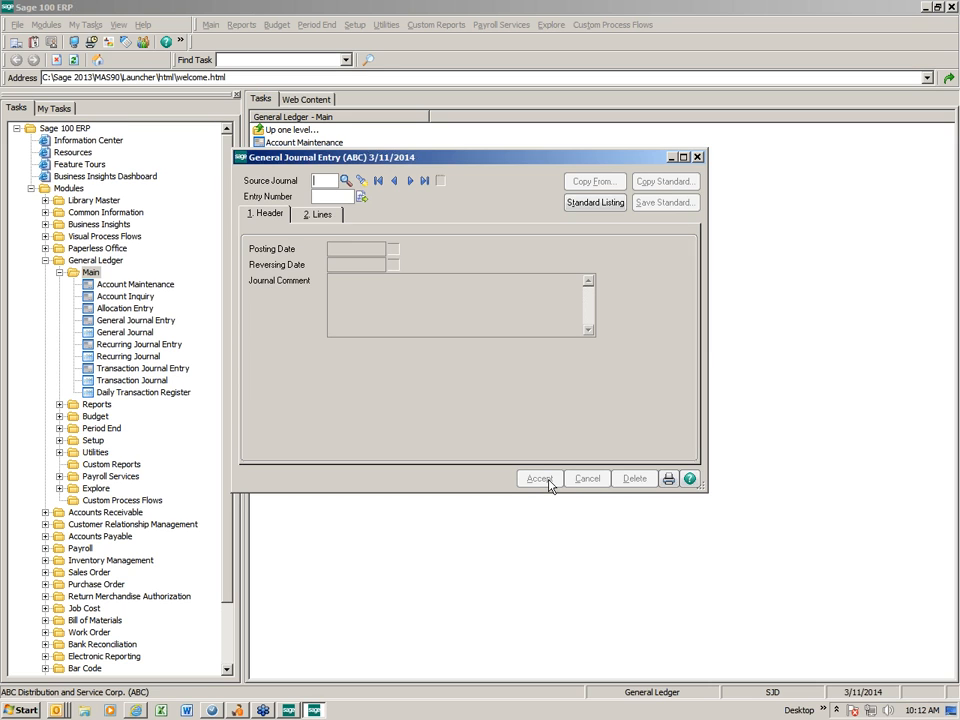
Print the General Journal and update it, closing the generated PDF reports
{"action": "left_click", "coordinate": [671, 482]}
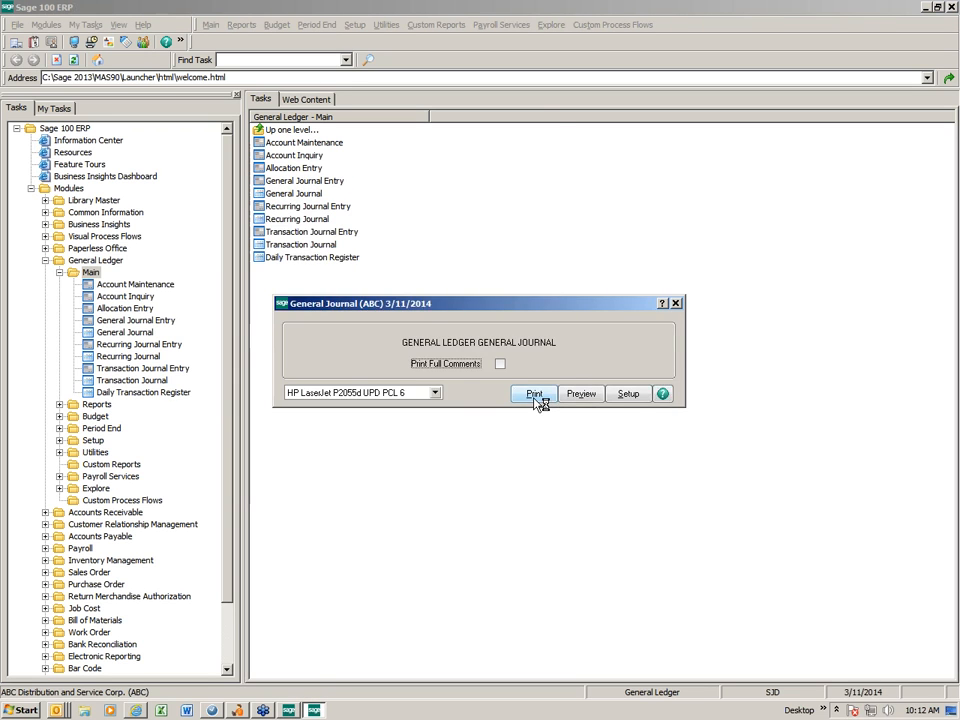
{"action": "left_click", "coordinate": [536, 398]}
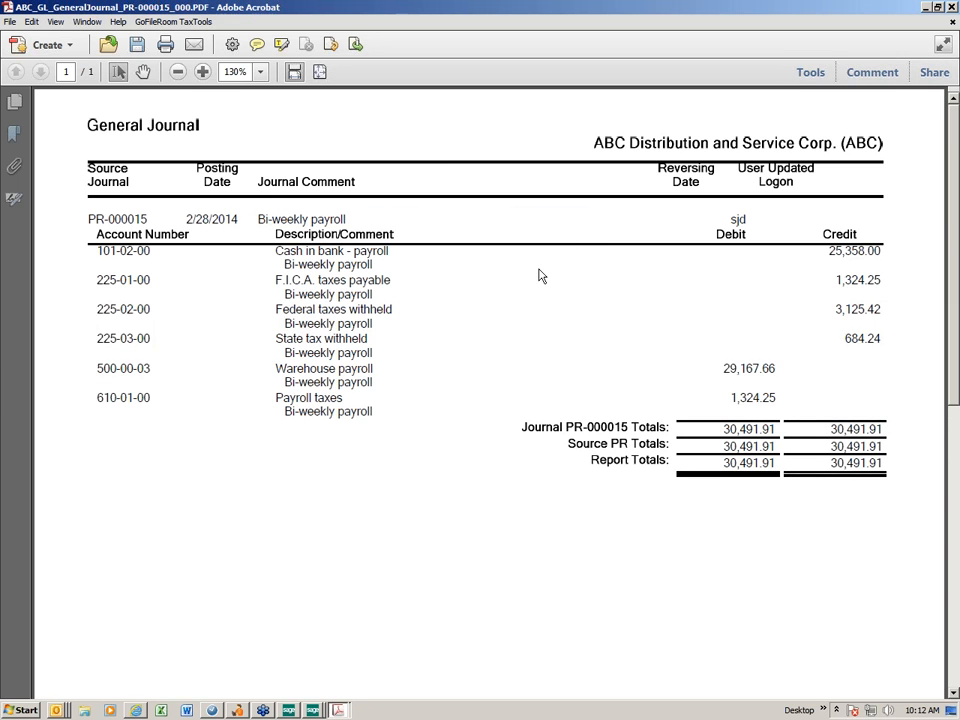
{"action": "left_click", "coordinate": [951, 8]}
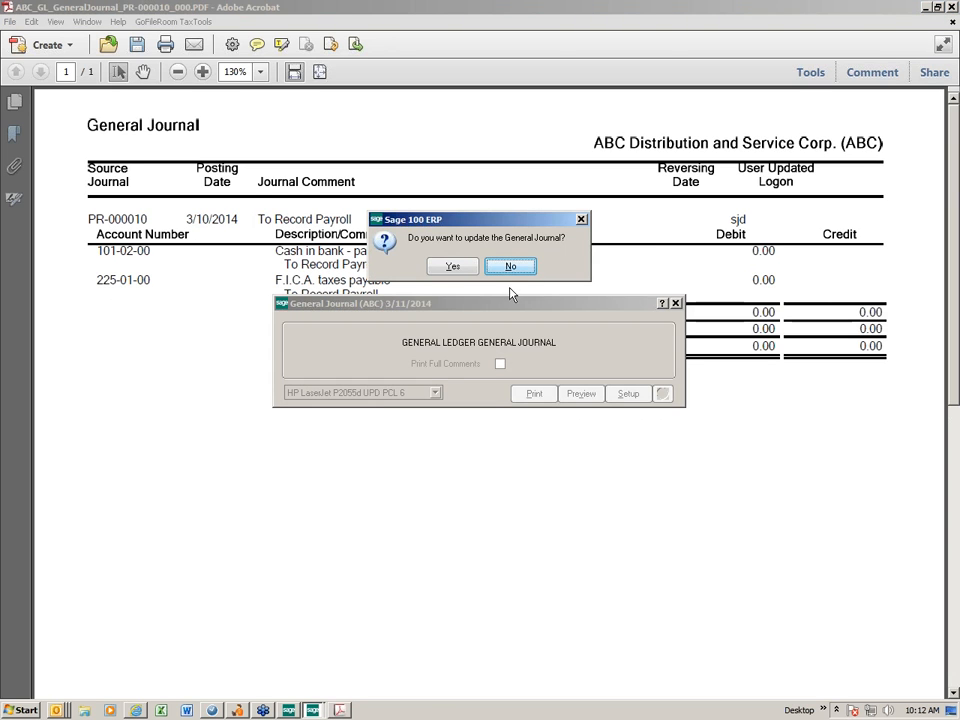
{"action": "left_click", "coordinate": [452, 266]}
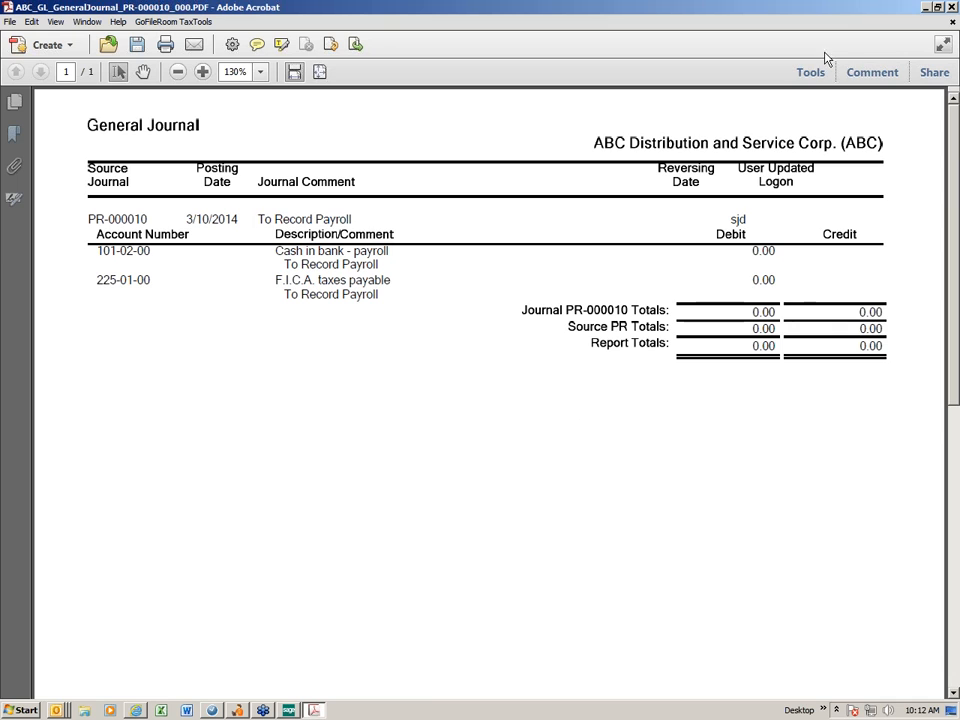
{"action": "left_click", "coordinate": [953, 8]}
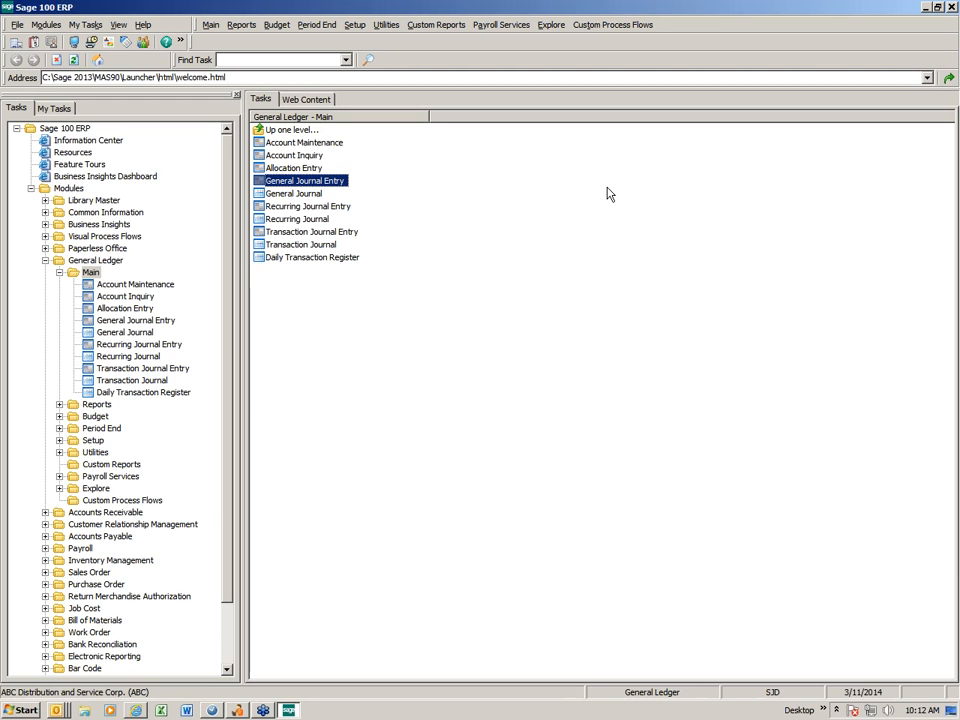
{"action": "double_click", "coordinate": [300, 181]}
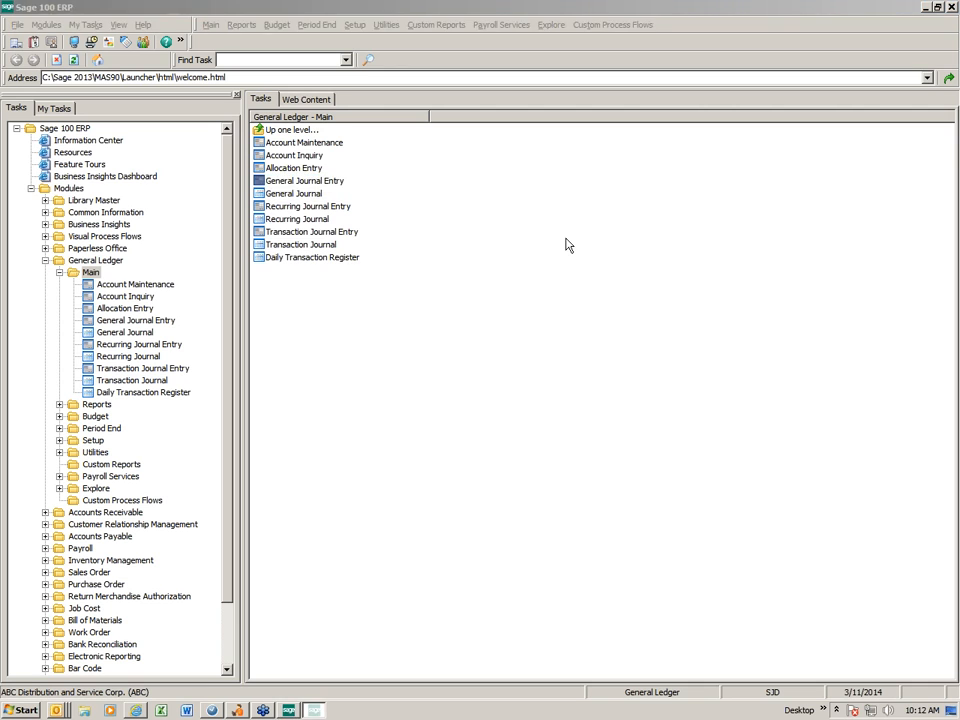
{"action": "type", "text": "PR"}
{"action": "key", "text": "Tab"}
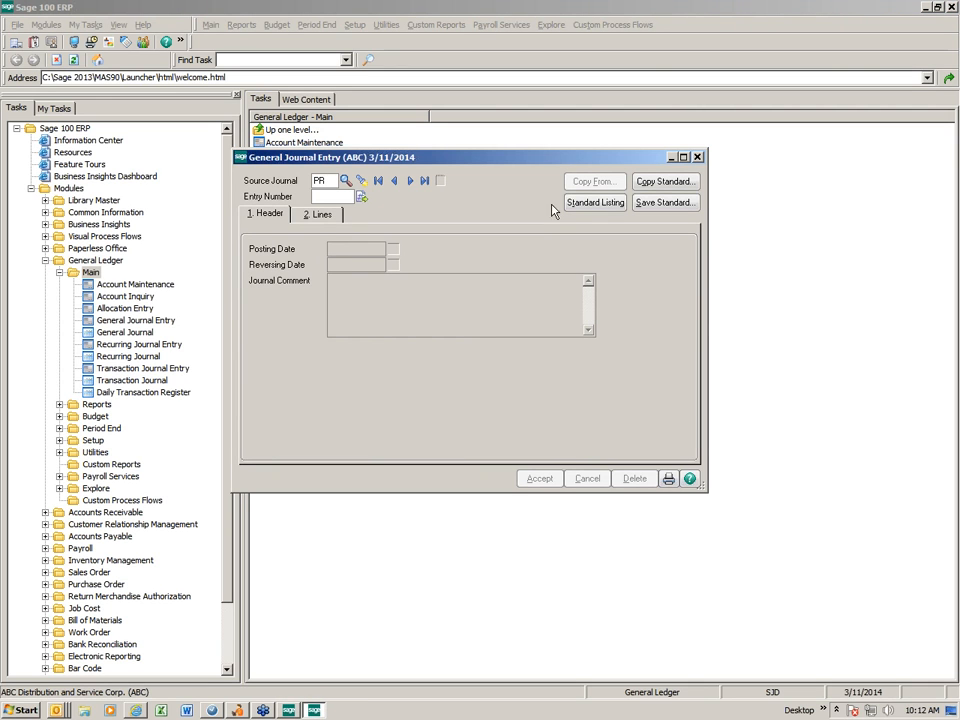
{"action": "left_click", "coordinate": [362, 199]}
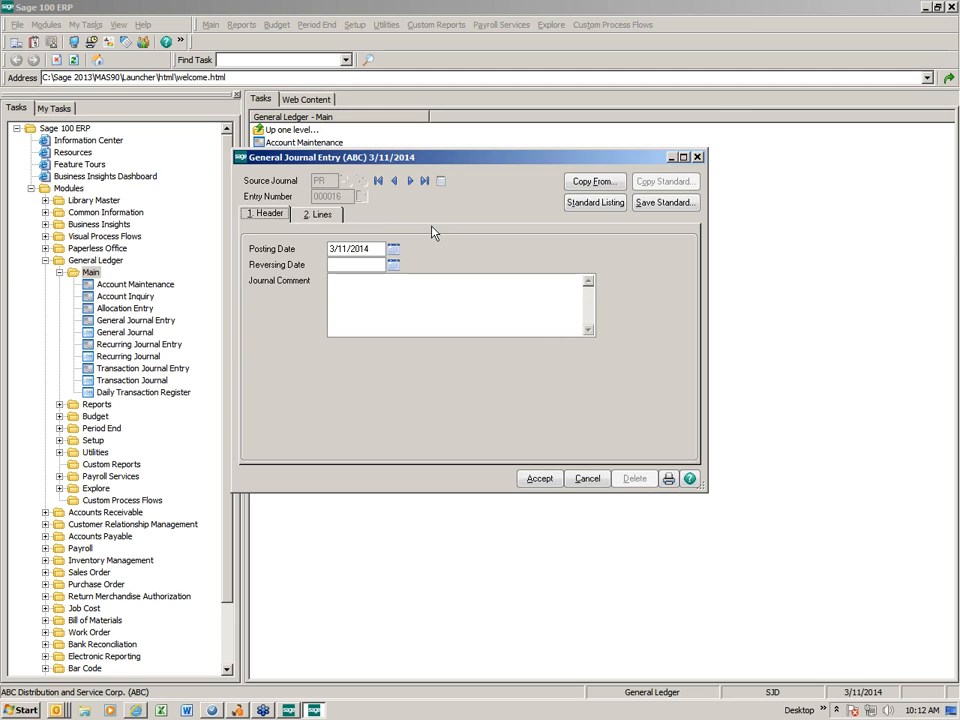
{"action": "left_click", "coordinate": [587, 478]}
Start a new general journal entry for source journal PR and copy it from standard journal MPR
{"action": "type", "text": "PR"}
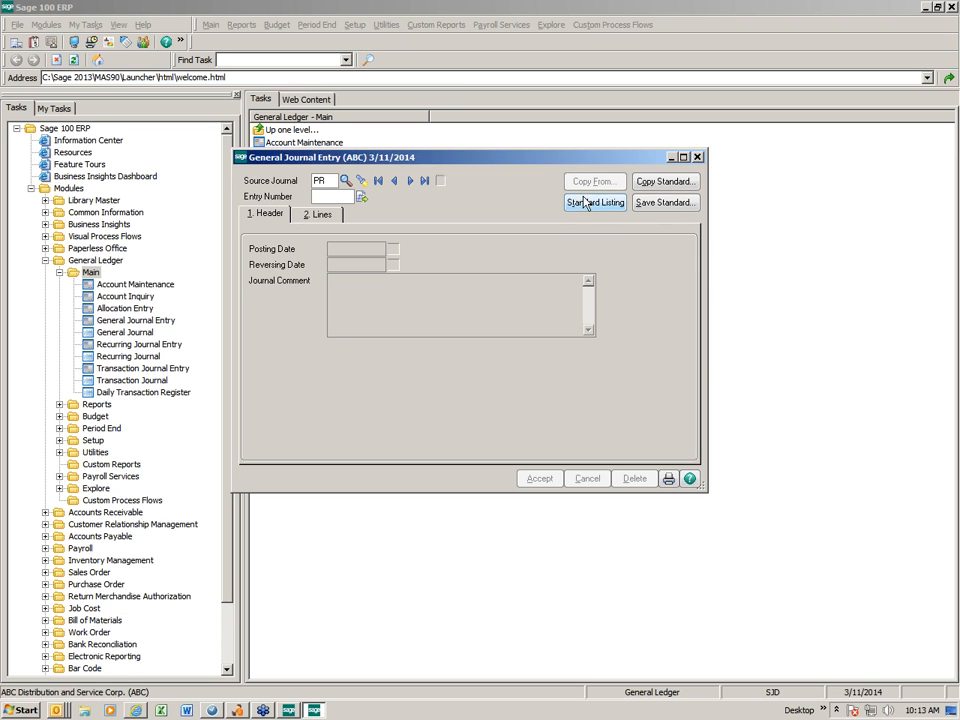
{"action": "left_click", "coordinate": [361, 199]}
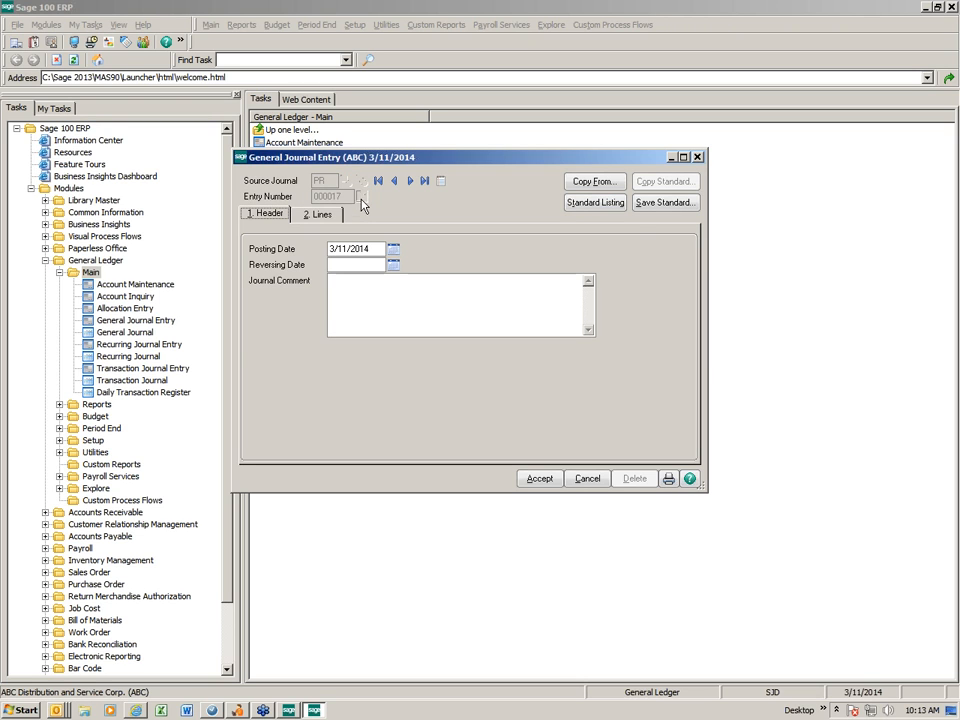
{"action": "left_click", "coordinate": [596, 184]}
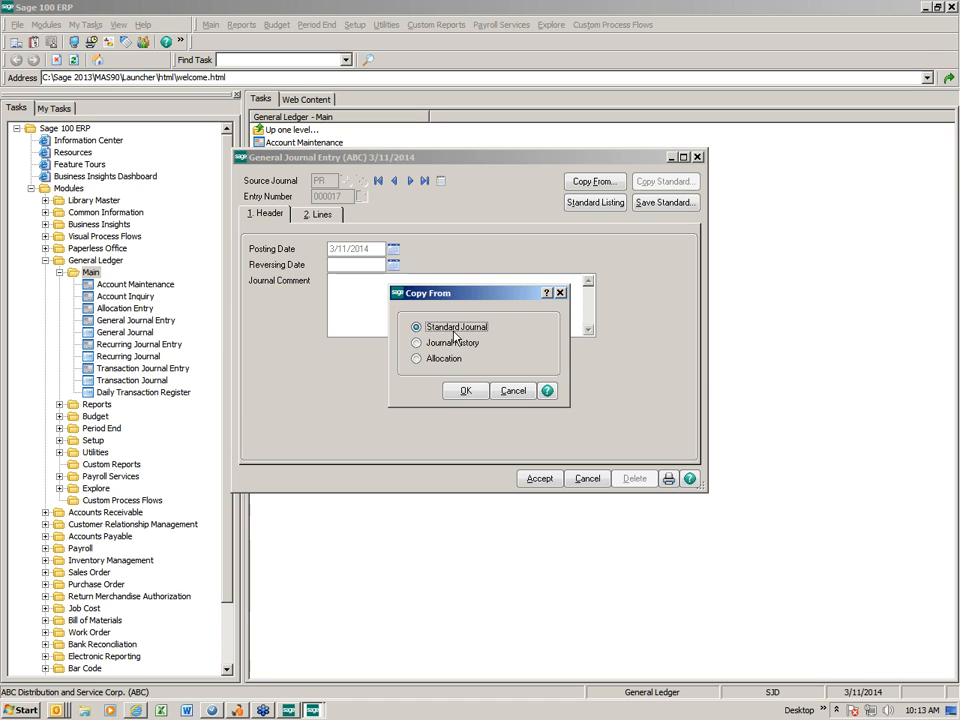
{"action": "left_click", "coordinate": [465, 393]}
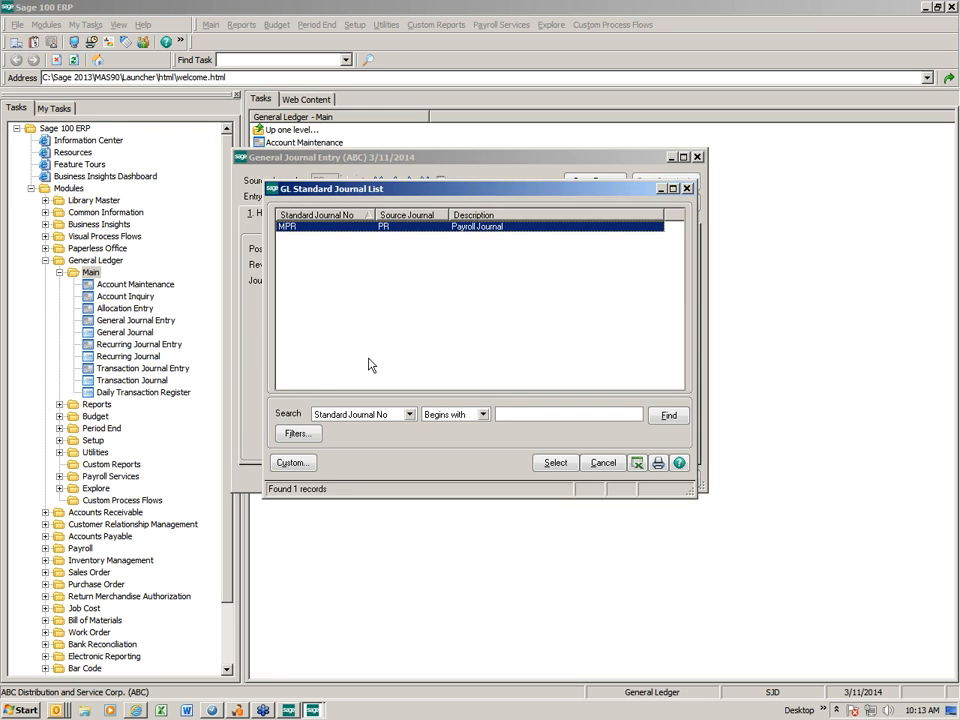
{"action": "double_click", "coordinate": [302, 232]}
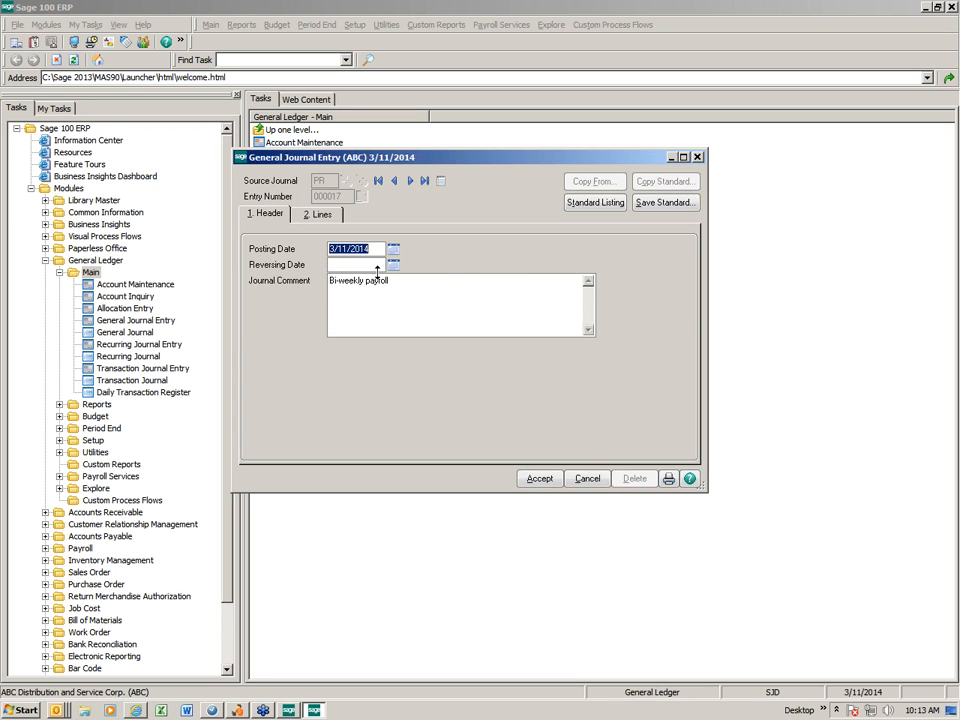
Add a seventh line for driver payroll east account 600-01-01 to the copied journal entry
{"action": "left_click", "coordinate": [323, 219]}
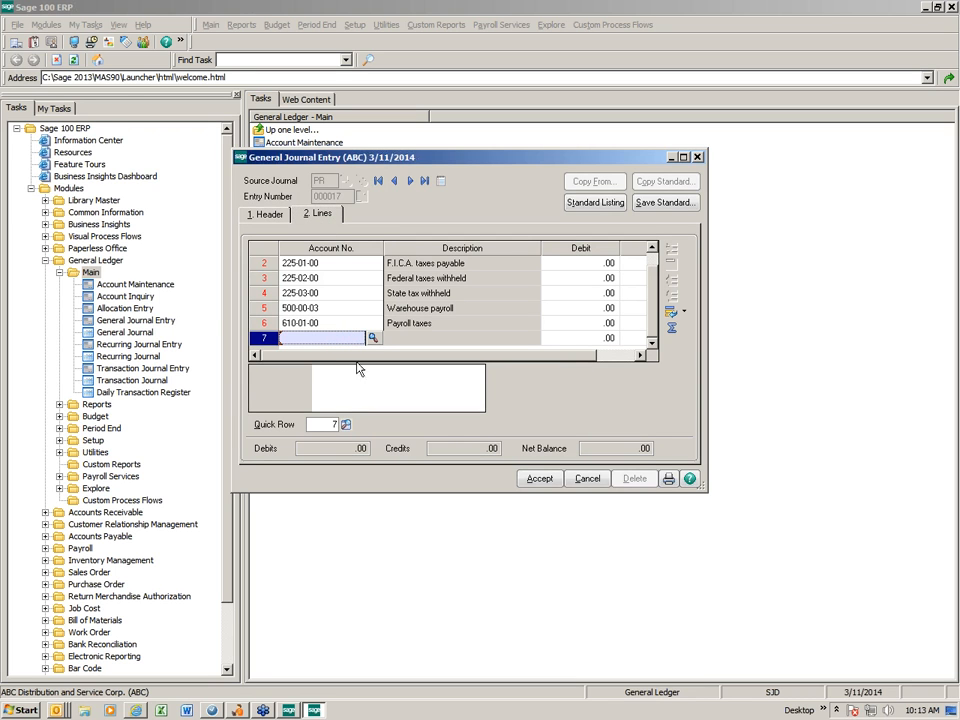
{"action": "left_click_drag", "start_coordinate": [707, 301], "coordinate": [833, 301]}
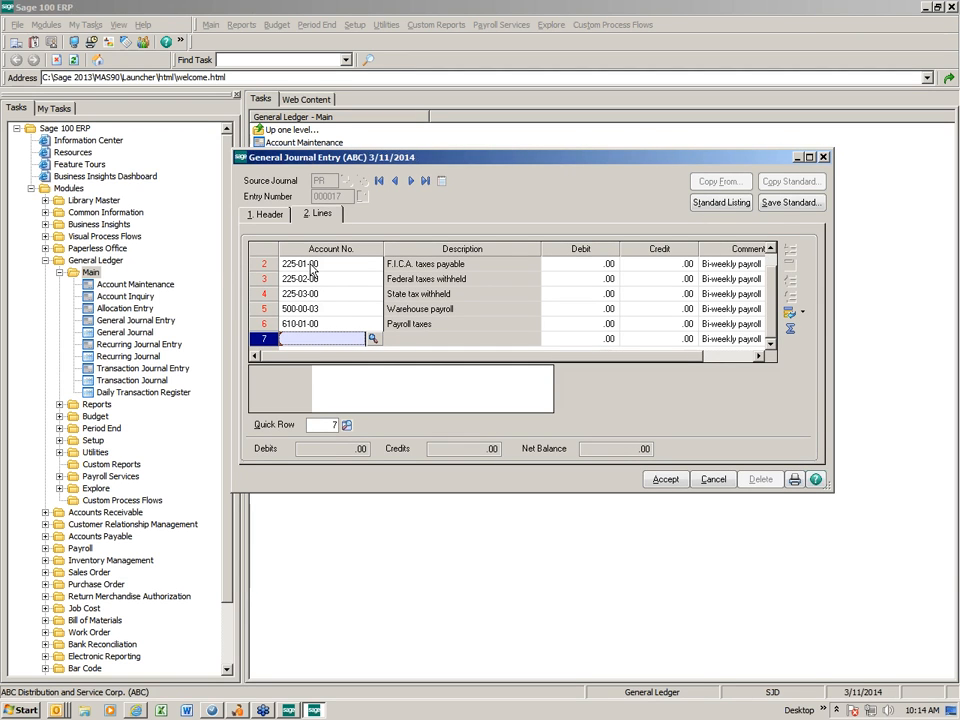
{"action": "left_click", "coordinate": [770, 249]}
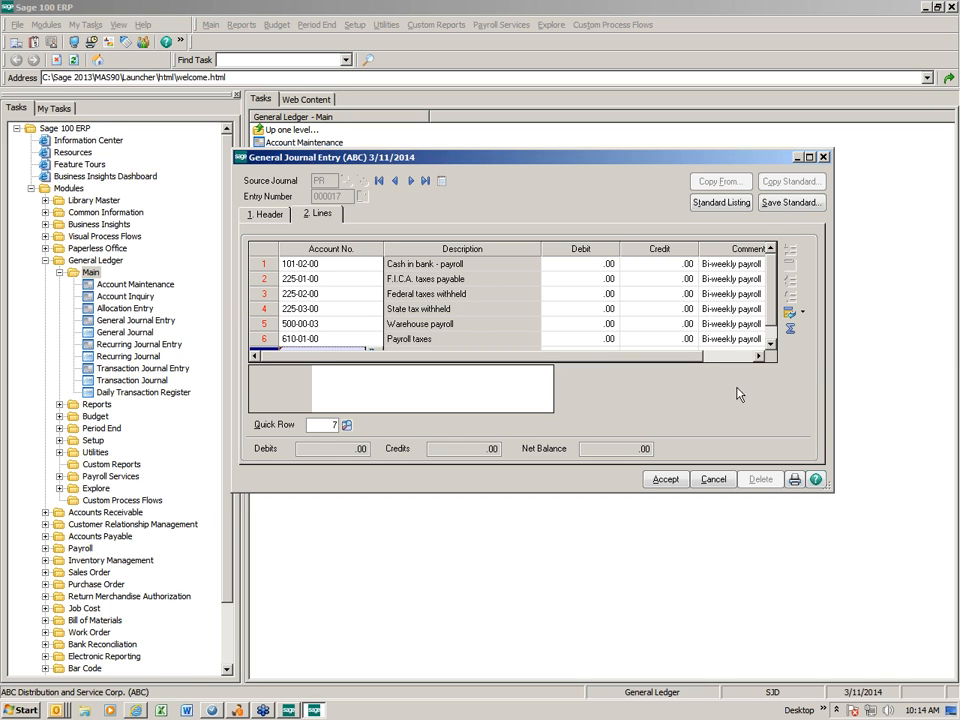
{"action": "left_click", "coordinate": [770, 342]}
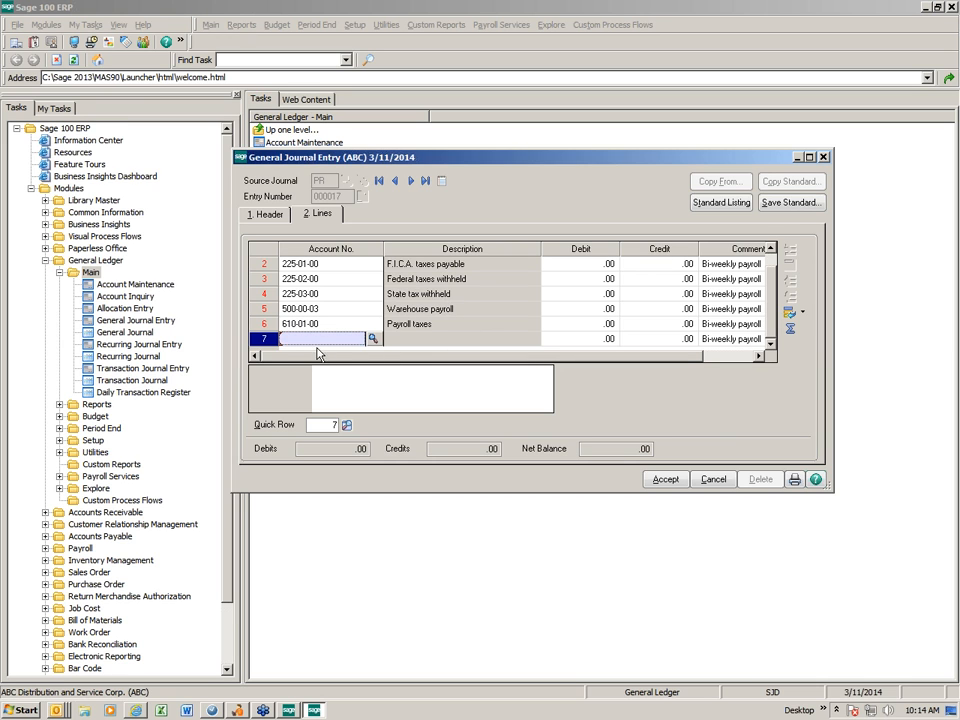
{"action": "left_click", "coordinate": [372, 339]}
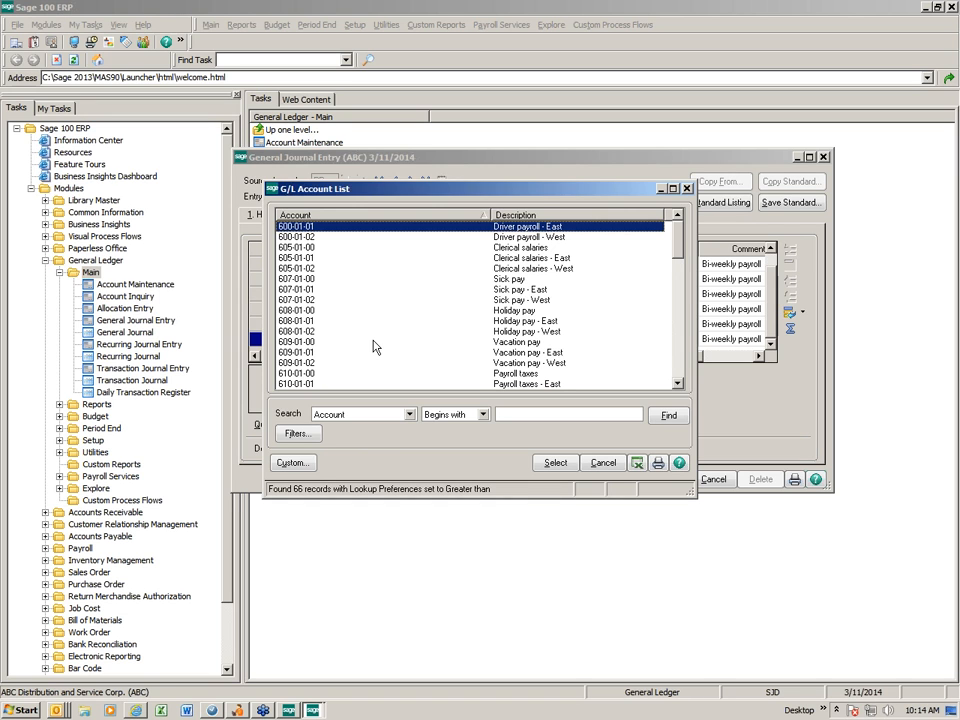
{"action": "key", "text": "Return"}
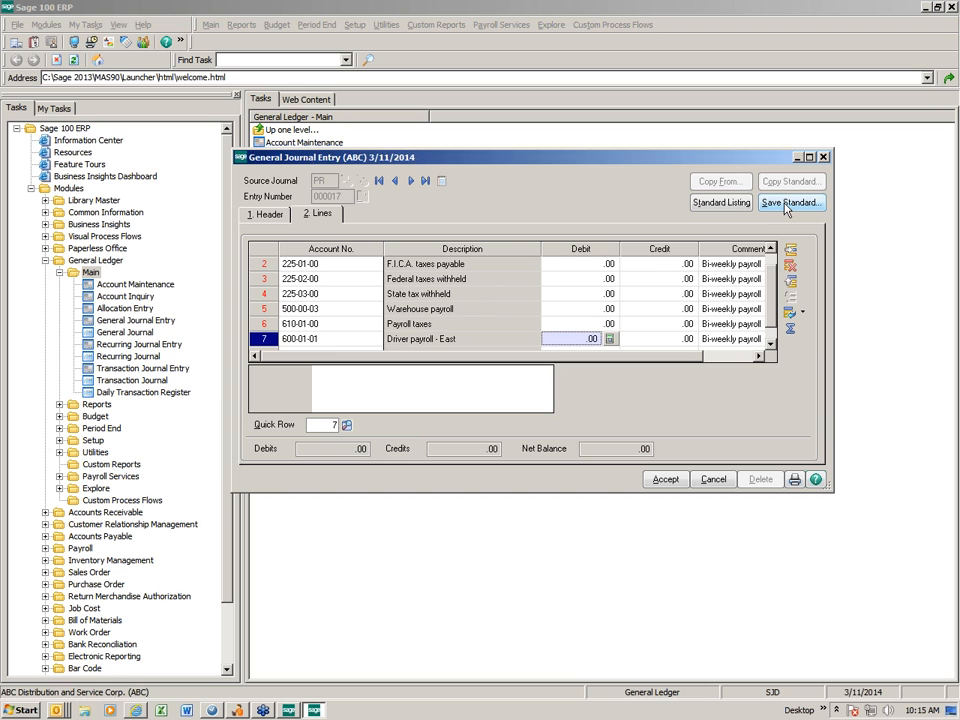
Delete the 600-01-01 driver payroll line, and discard the copied journal entry
{"action": "left_click", "coordinate": [330, 340]}
{"action": "left_click", "coordinate": [793, 269]}
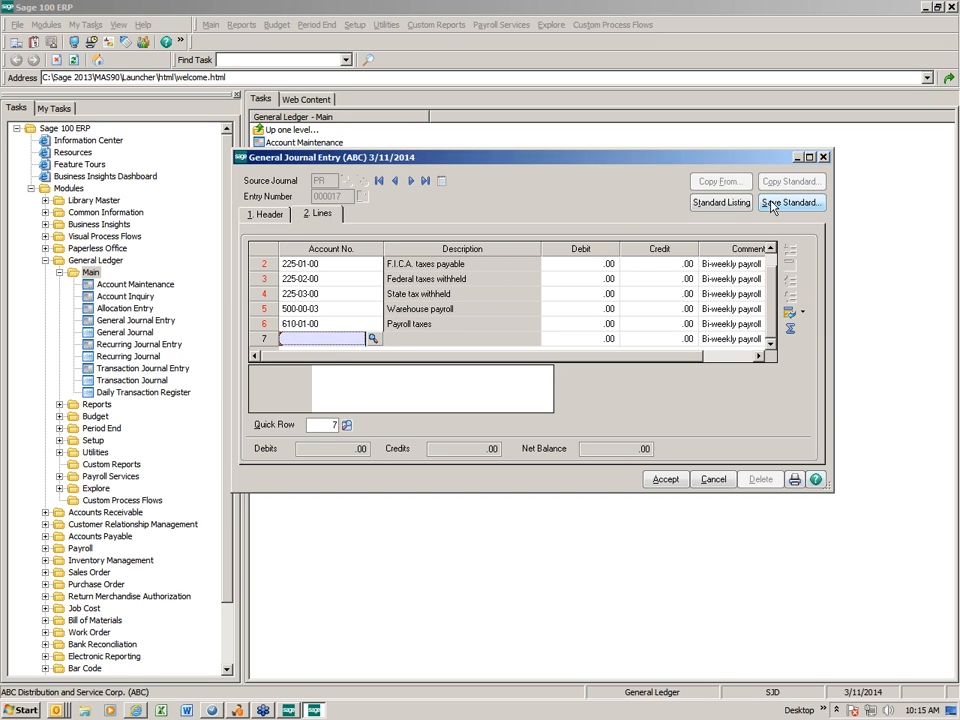
{"action": "left_click", "coordinate": [714, 480]}
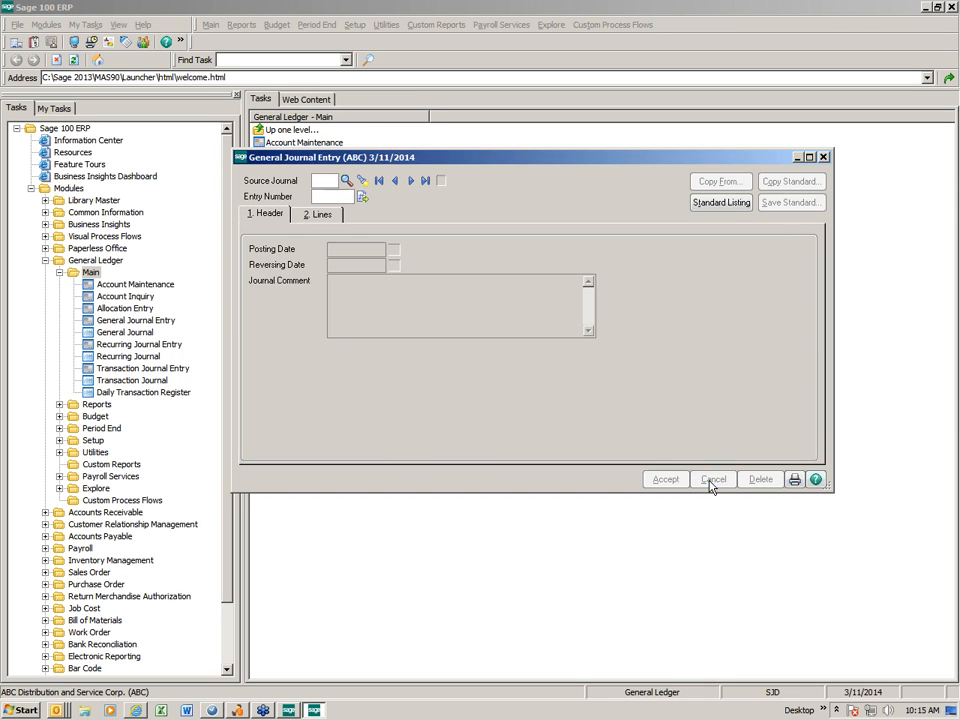
{"action": "left_click", "coordinate": [823, 157]}
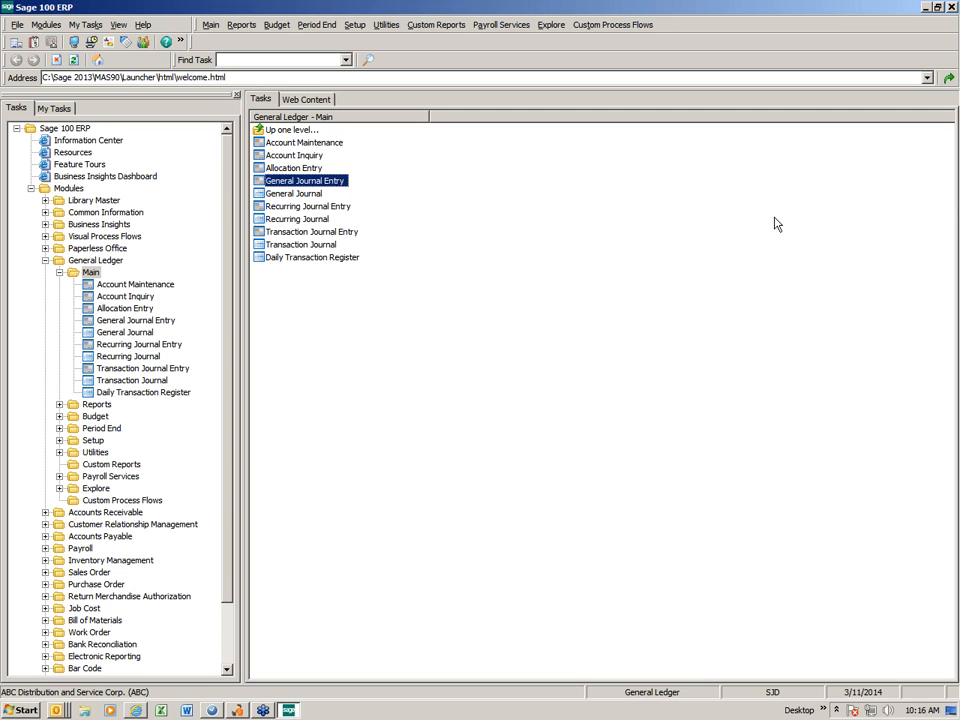
Open the Accounts Receivable Aged Invoice Report with accounting date 3/11/2014 and select its Customer Number value
{"action": "left_click", "coordinate": [59, 273]}
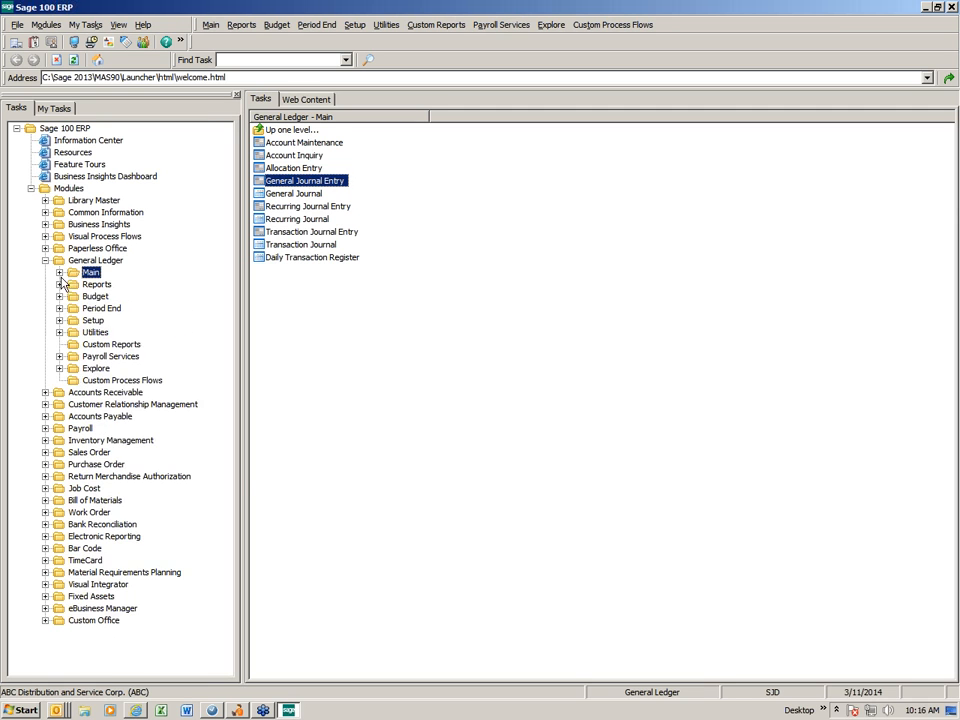
{"action": "left_click", "coordinate": [45, 260]}
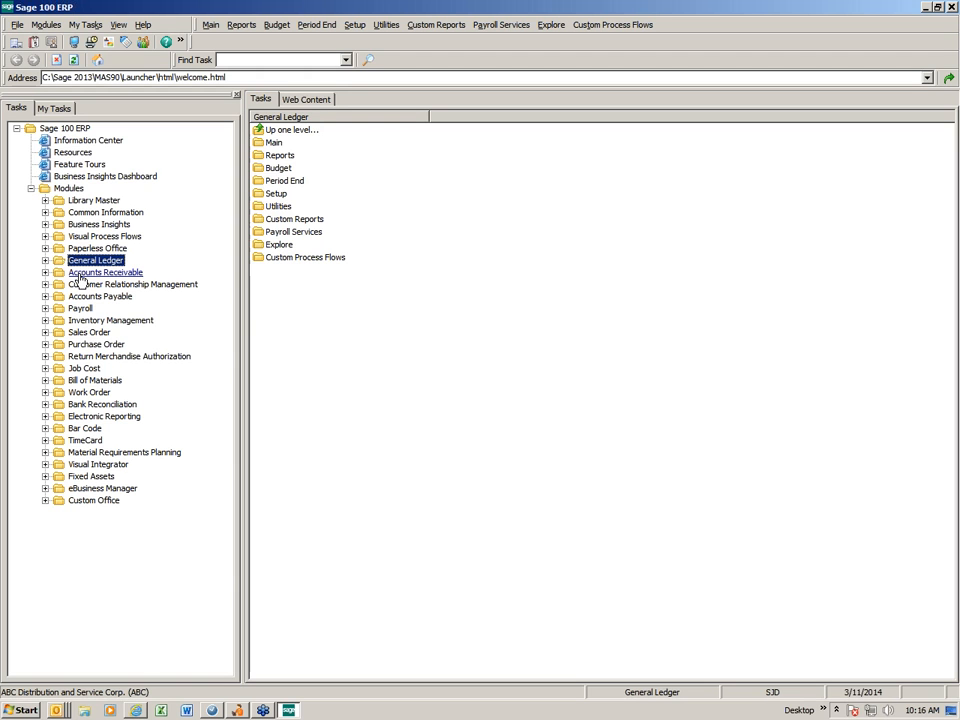
{"action": "left_click", "coordinate": [82, 273]}
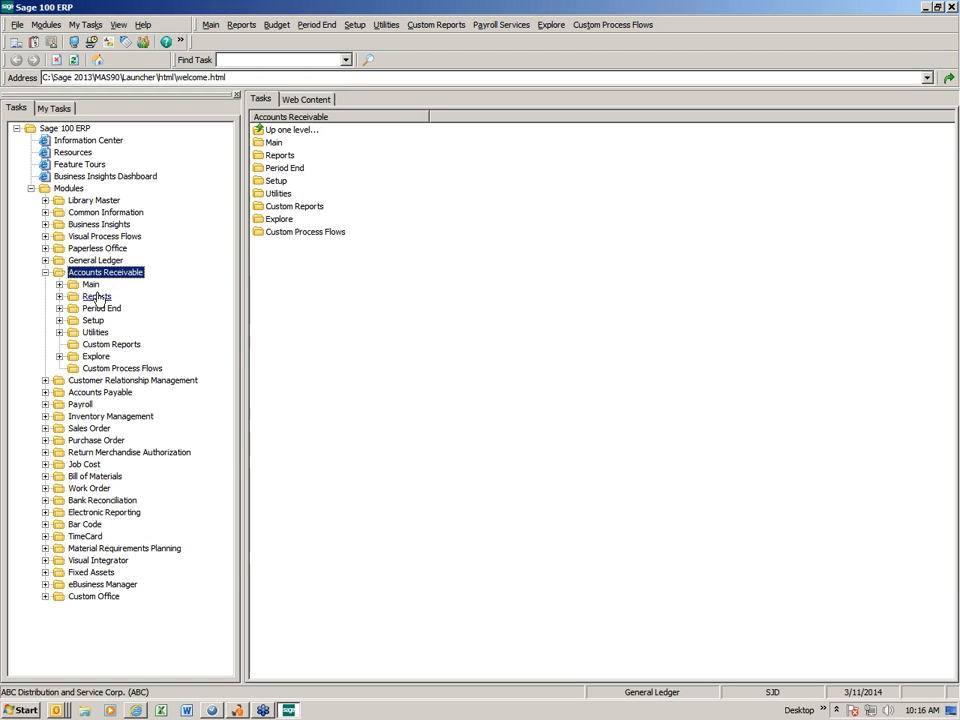
{"action": "left_click", "coordinate": [96, 298]}
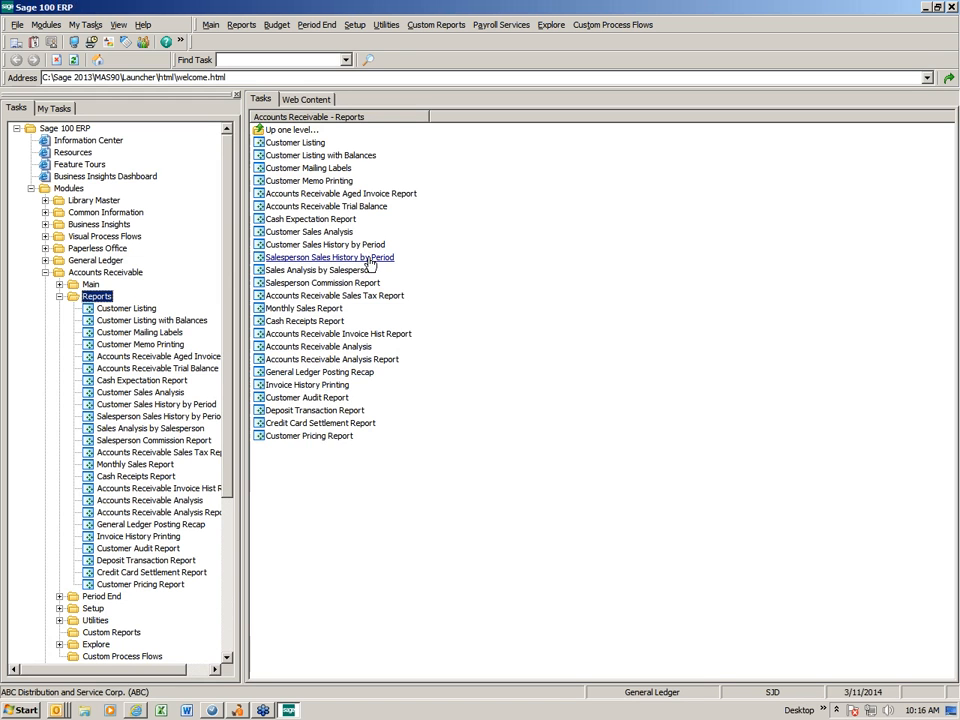
{"action": "left_click", "coordinate": [333, 194]}
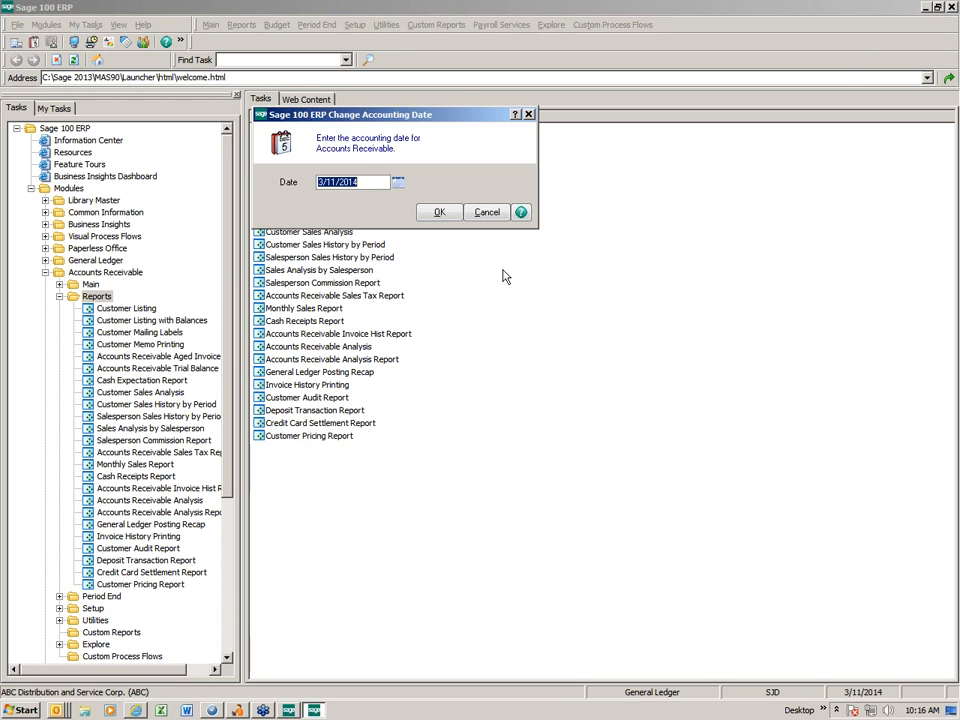
{"action": "left_click", "coordinate": [440, 214]}
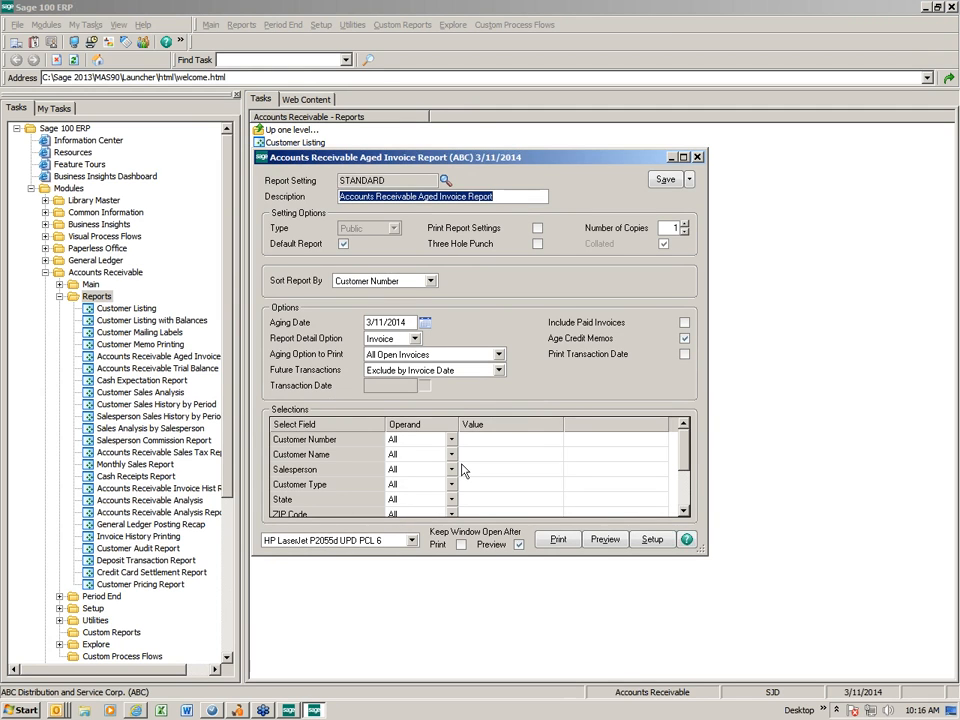
{"action": "left_click", "coordinate": [489, 440]}
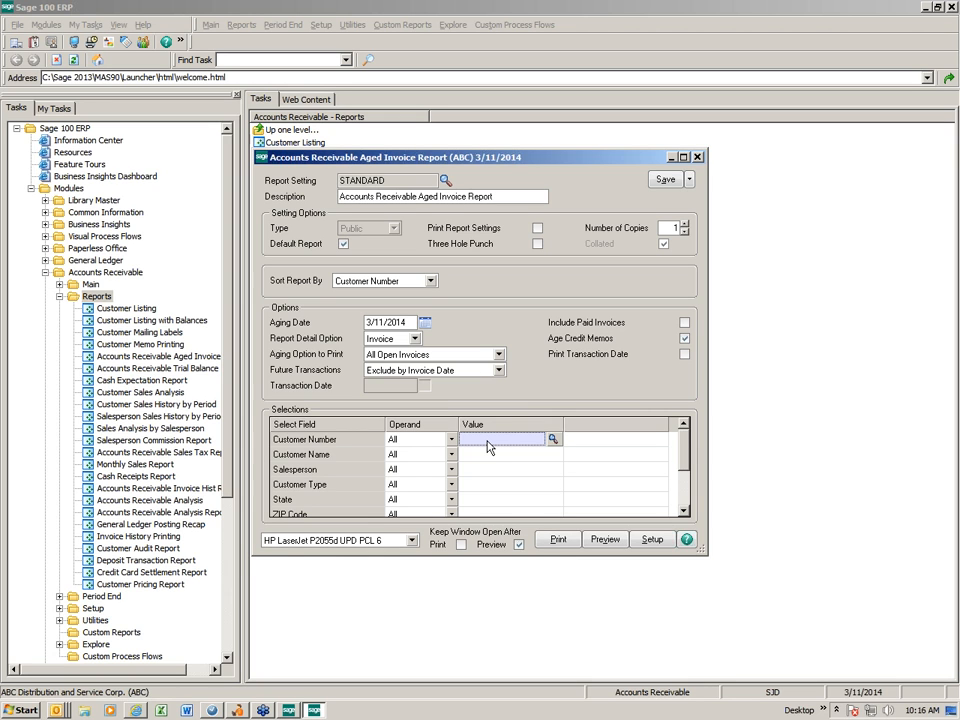
Browse the customer list for the Customer Number value, and check the report's help topics on entering multiple values using separators
{"action": "left_click", "coordinate": [553, 439]}
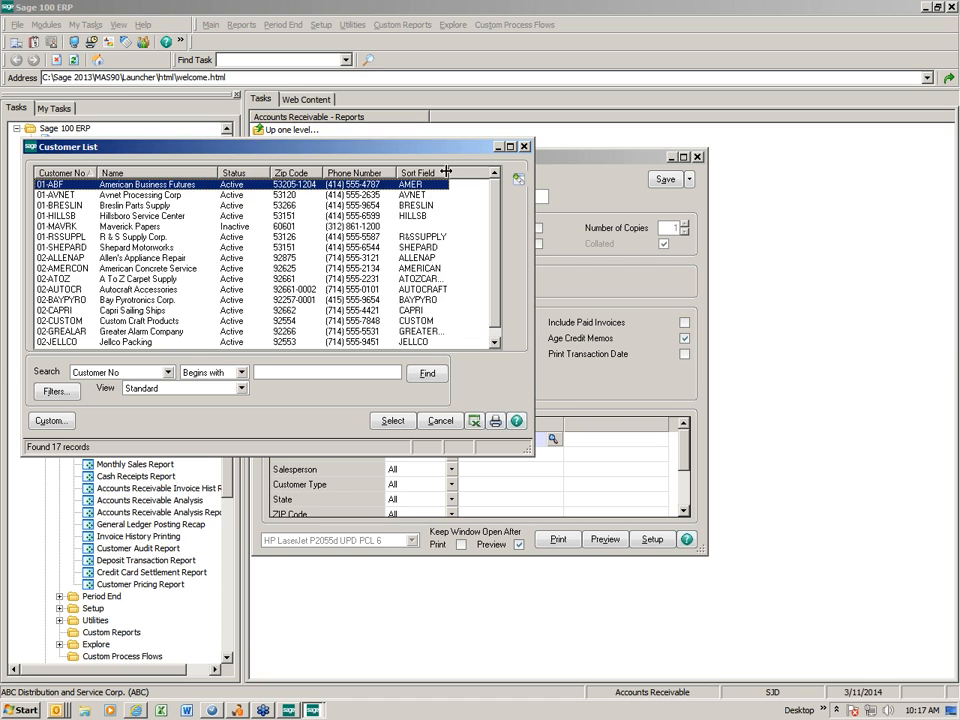
{"action": "left_click", "coordinate": [525, 147]}
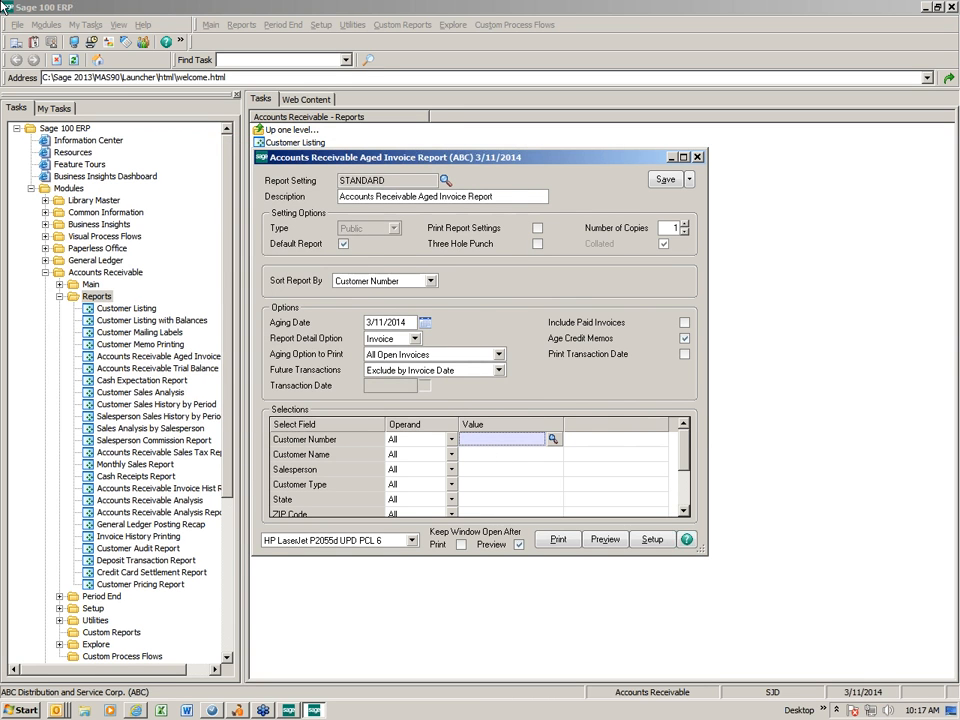
{"action": "left_click", "coordinate": [687, 541]}
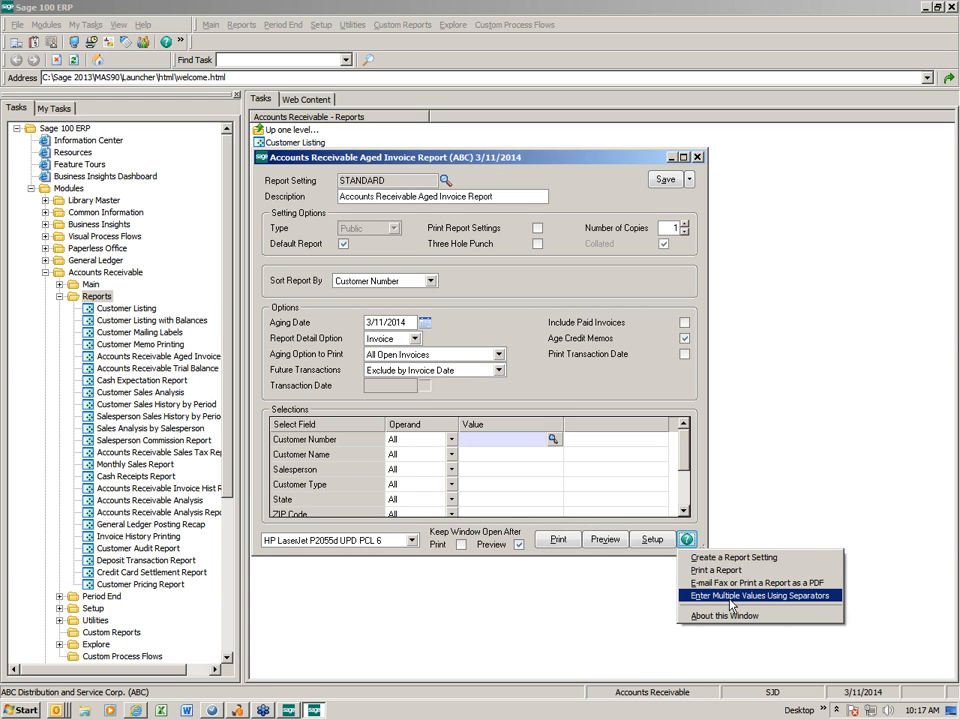
Limit the report to American Business Futures and Breslin Parts Supply by entering their customer numbers separated by a comma
{"action": "left_click", "coordinate": [470, 440]}
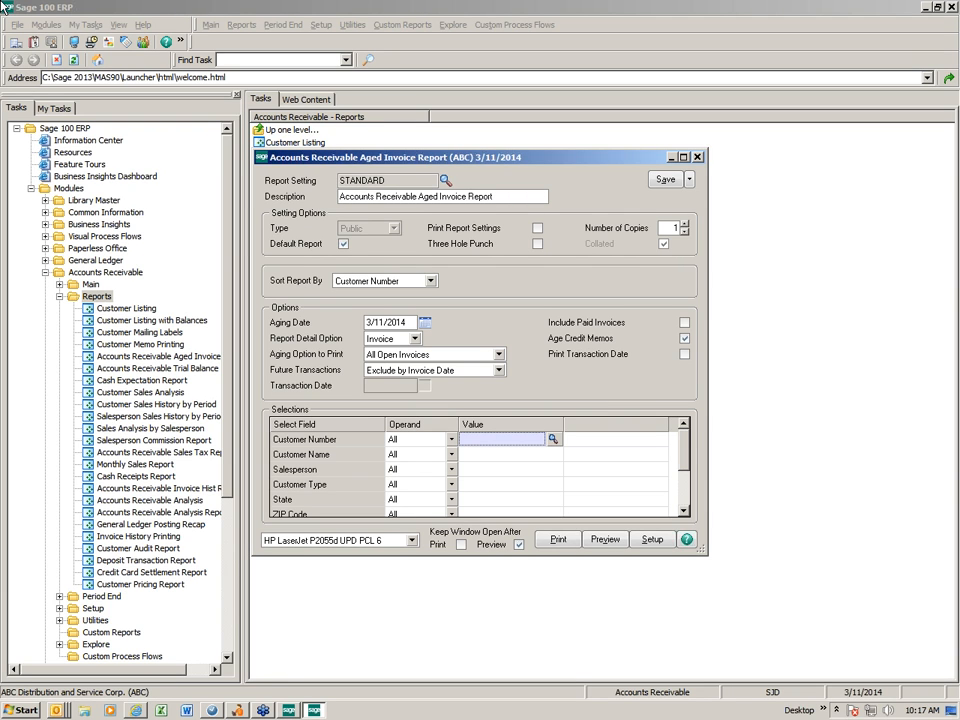
{"action": "type", "text": "01"}
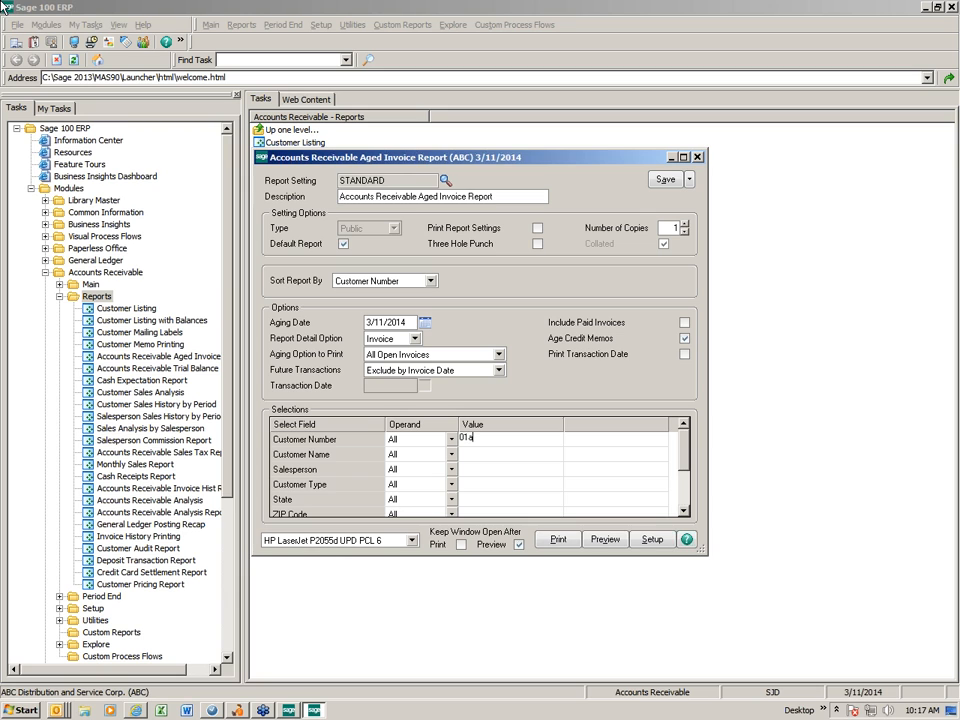
{"action": "type", "text": "ABF,01BRESLIN"}
{"action": "key", "text": "Tab"}
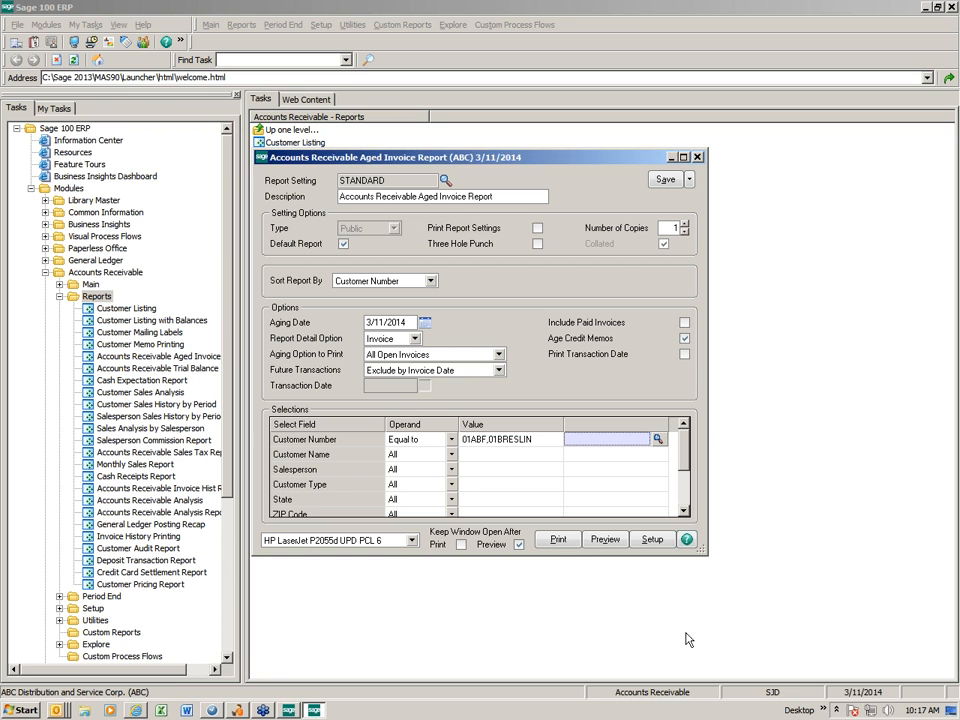
Preview the aged invoice report for the two customers at full window size, and close the preview
{"action": "left_click", "coordinate": [606, 541]}
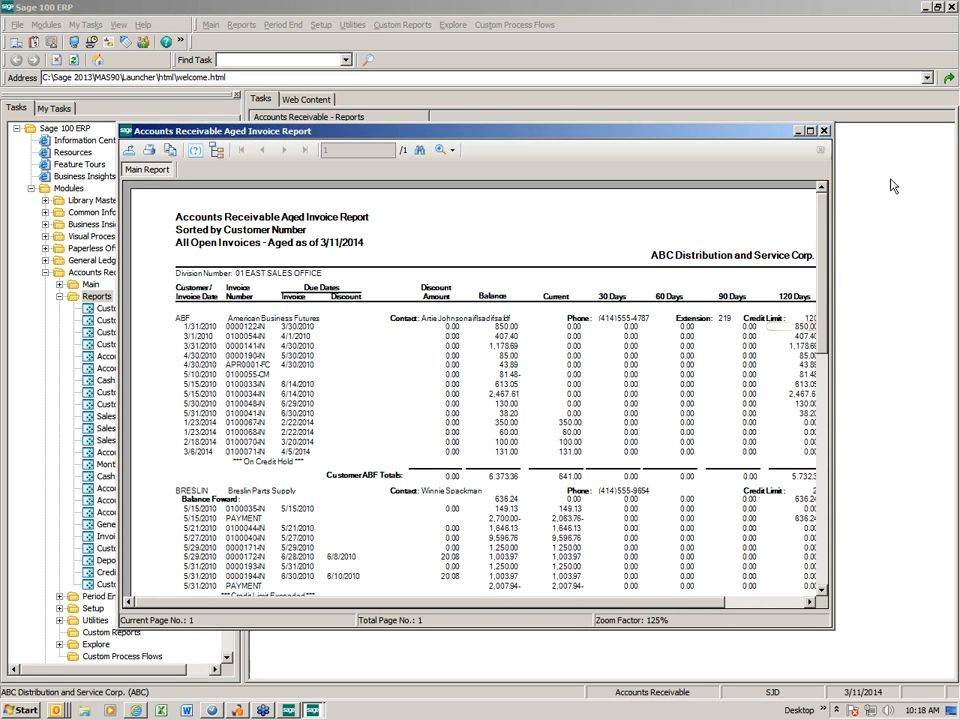
{"action": "left_click", "coordinate": [810, 131]}
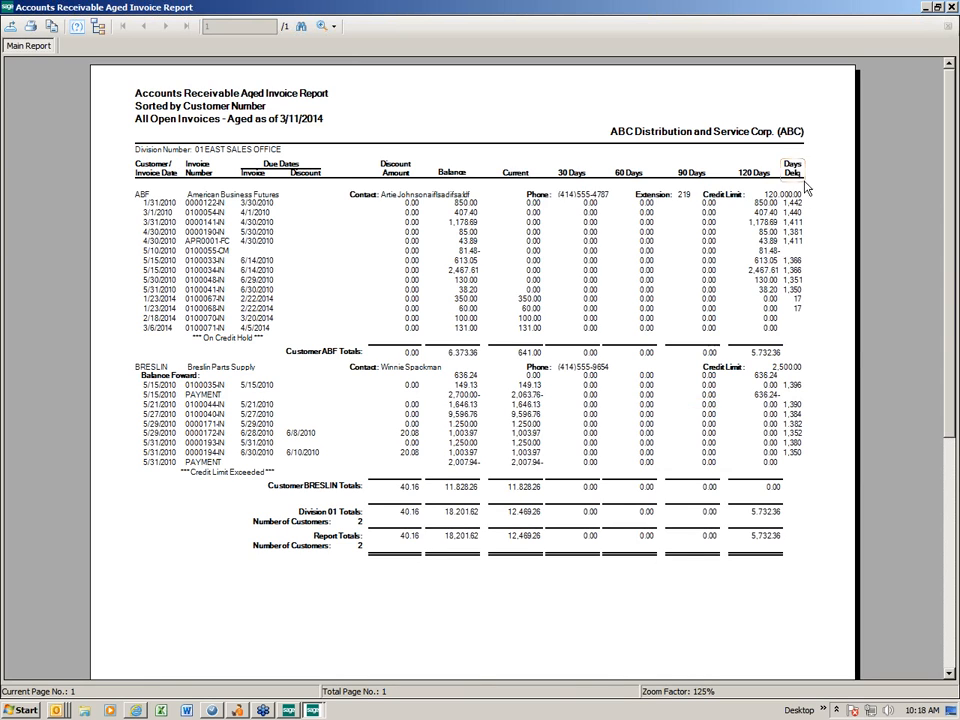
{"action": "left_click", "coordinate": [953, 7]}
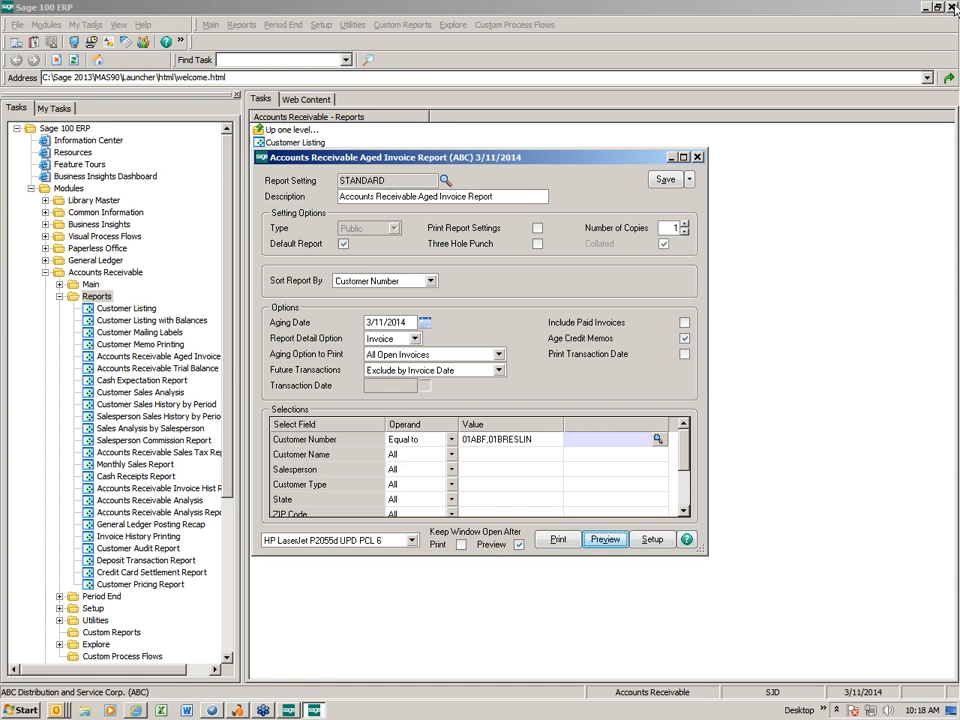
Open the Inventory Stock Status Report with accounting date 3/11/2014 and load its MY INVENTORY report setting
{"action": "double_click", "coordinate": [72, 299]}
{"action": "double_click", "coordinate": [99, 418]}
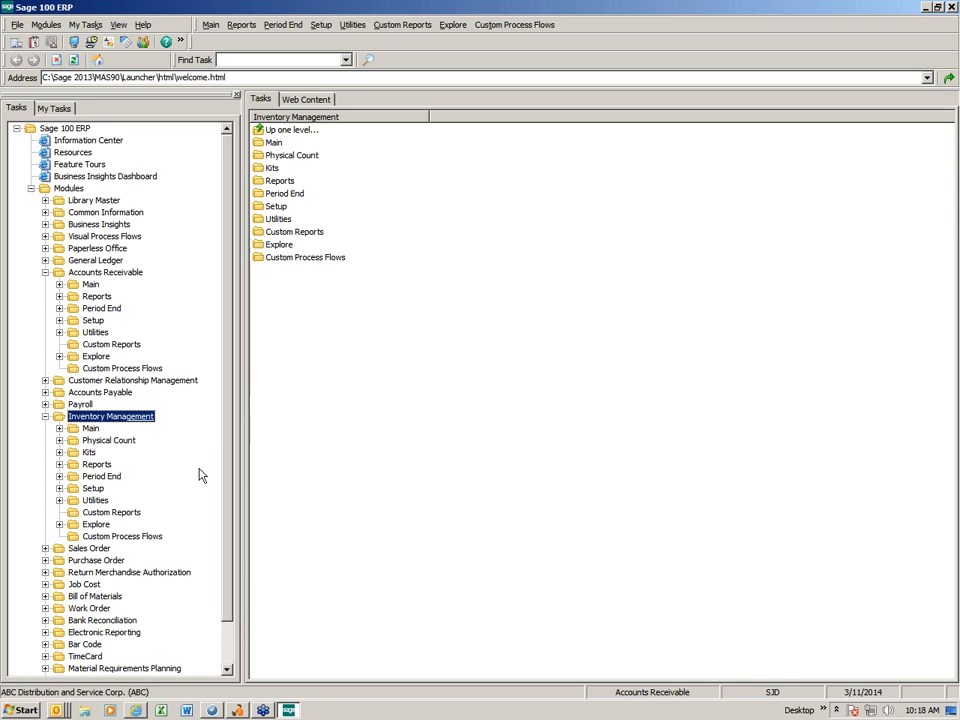
{"action": "double_click", "coordinate": [98, 463]}
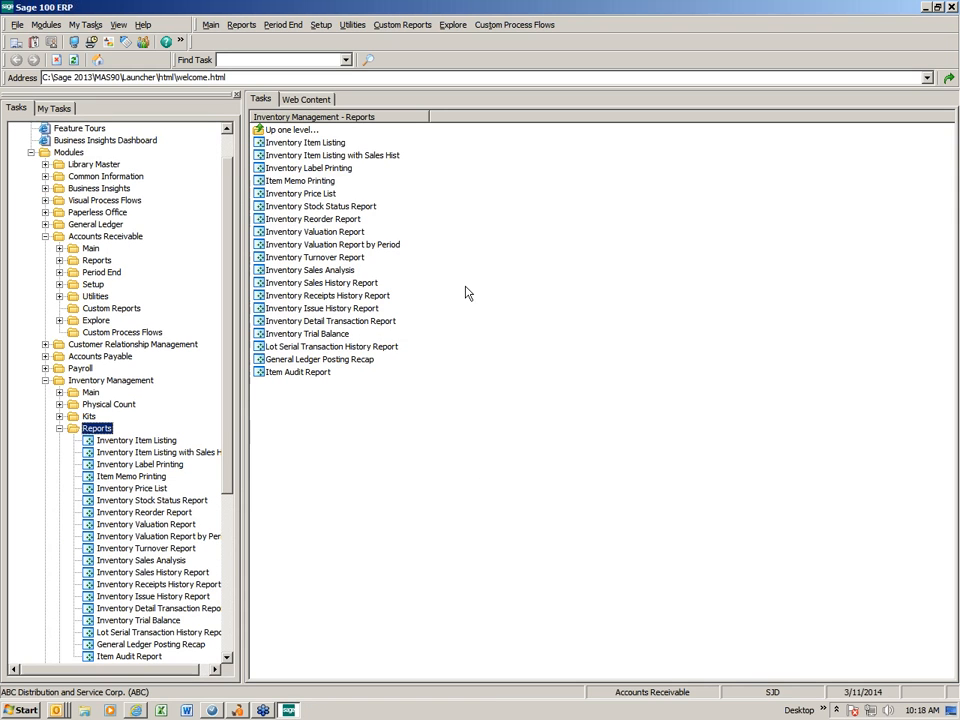
{"action": "left_click", "coordinate": [343, 208]}
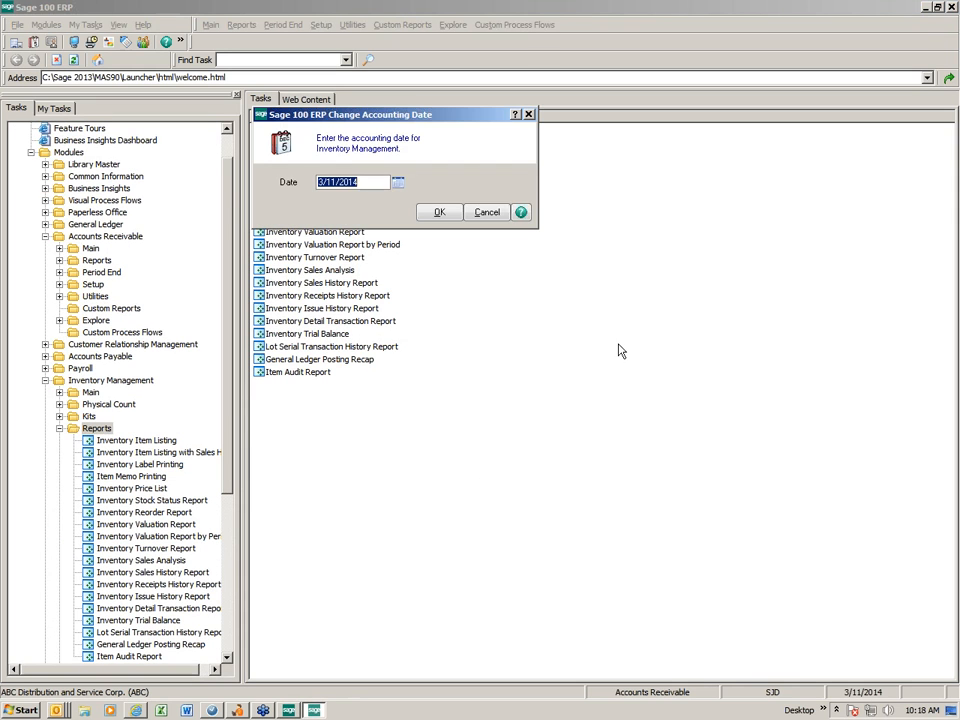
{"action": "left_click", "coordinate": [437, 212]}
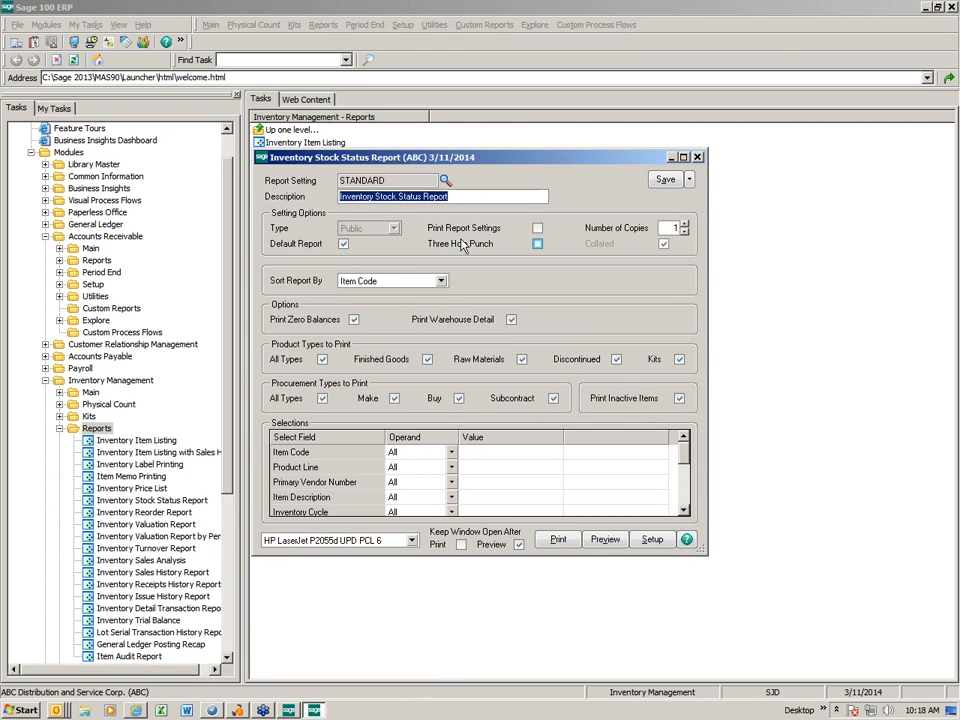
{"action": "left_click", "coordinate": [447, 182]}
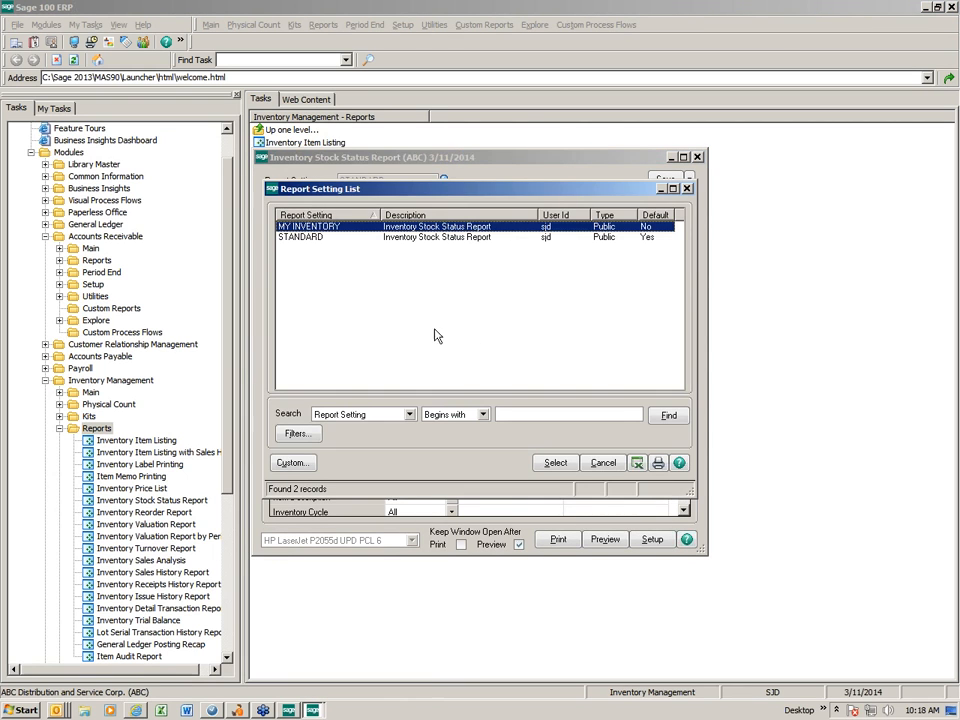
{"action": "double_click", "coordinate": [311, 227]}
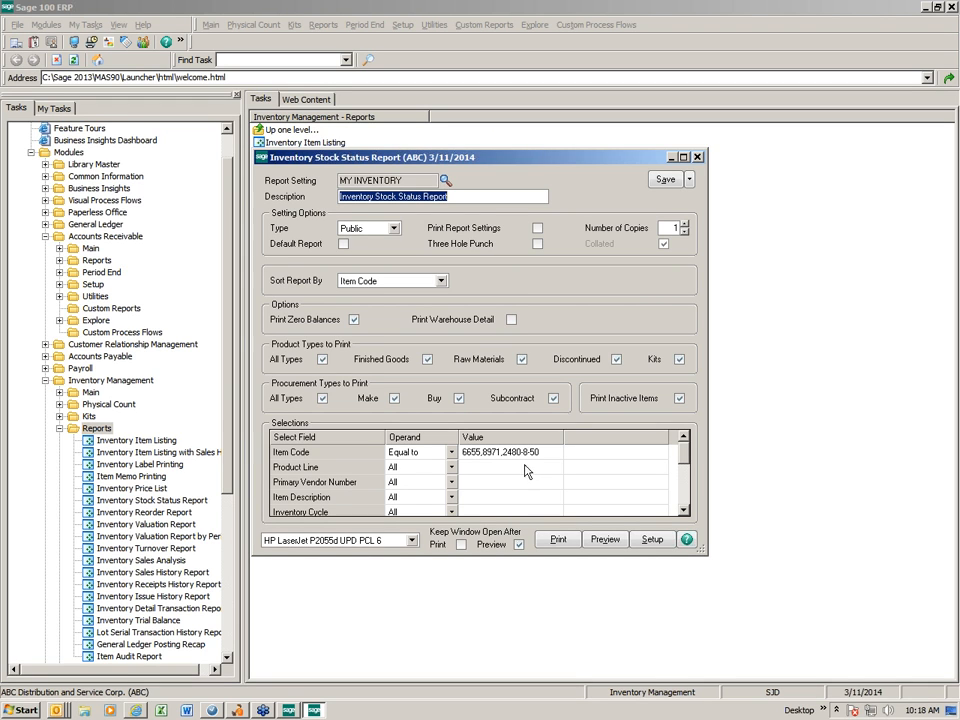
Preview the stock status report for item codes 6655, 8971 and 2480-8-50, and close the preview and report window
{"action": "left_click", "coordinate": [601, 540]}
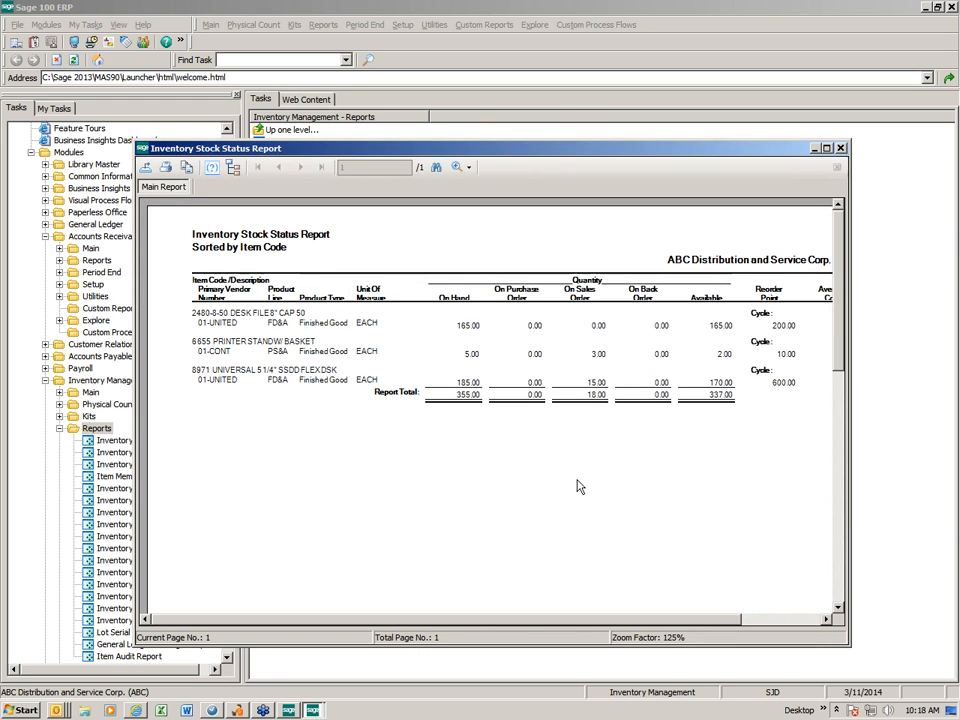
{"action": "left_click_drag", "start_coordinate": [670, 619], "coordinate": [606, 620]}
{"action": "left_click", "coordinate": [840, 148]}
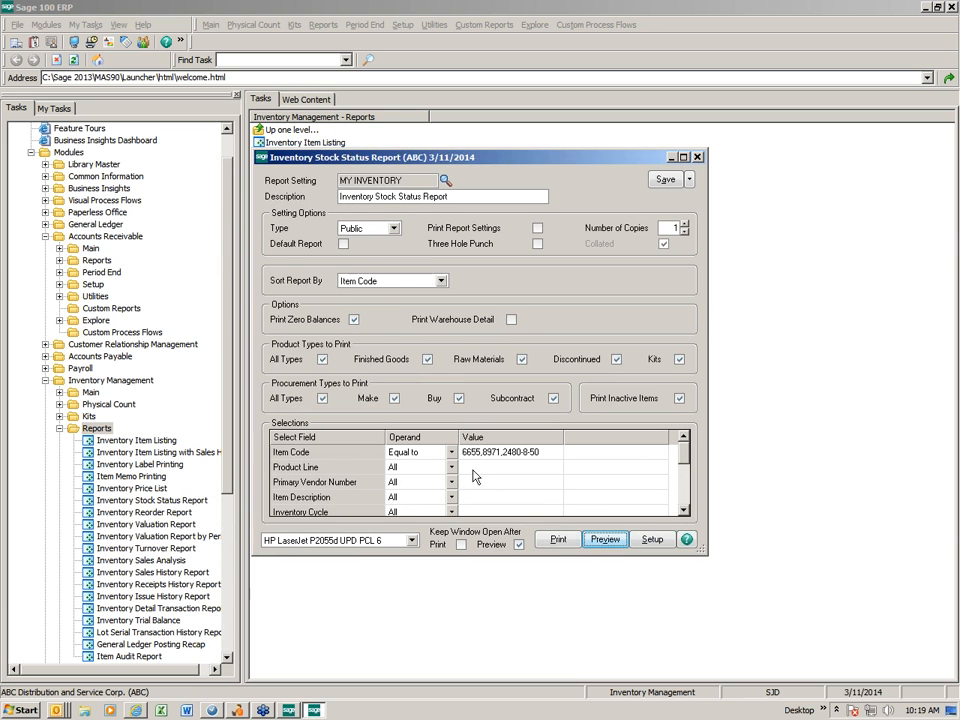
{"action": "left_click", "coordinate": [697, 157]}
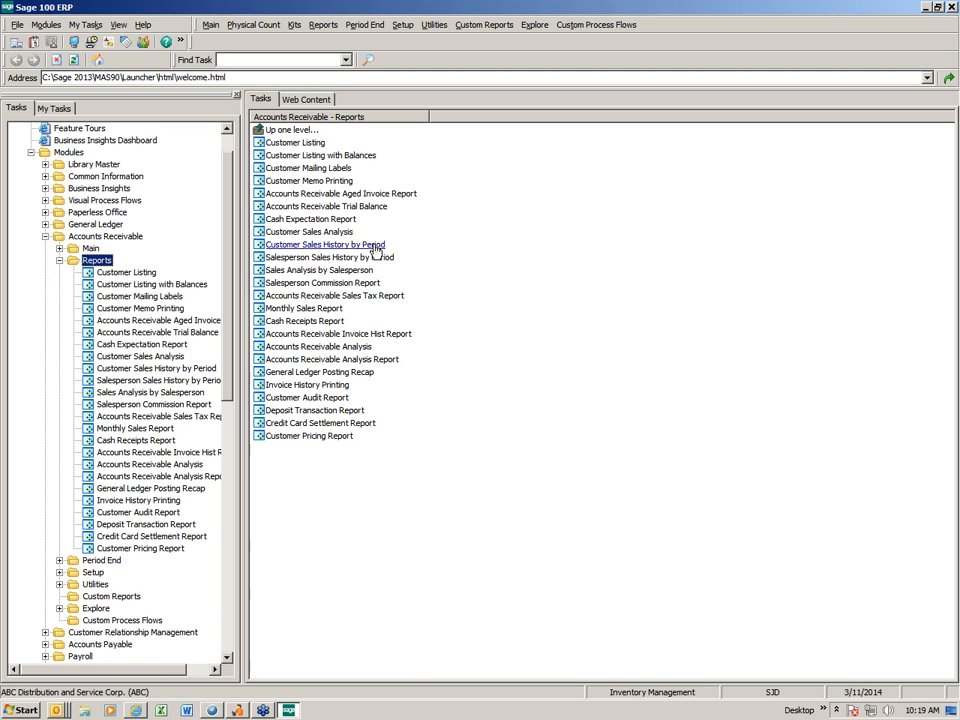
Open the Accounts Receivable Aged Invoice Report with its STANDARD report setting
{"action": "left_click", "coordinate": [403, 193]}
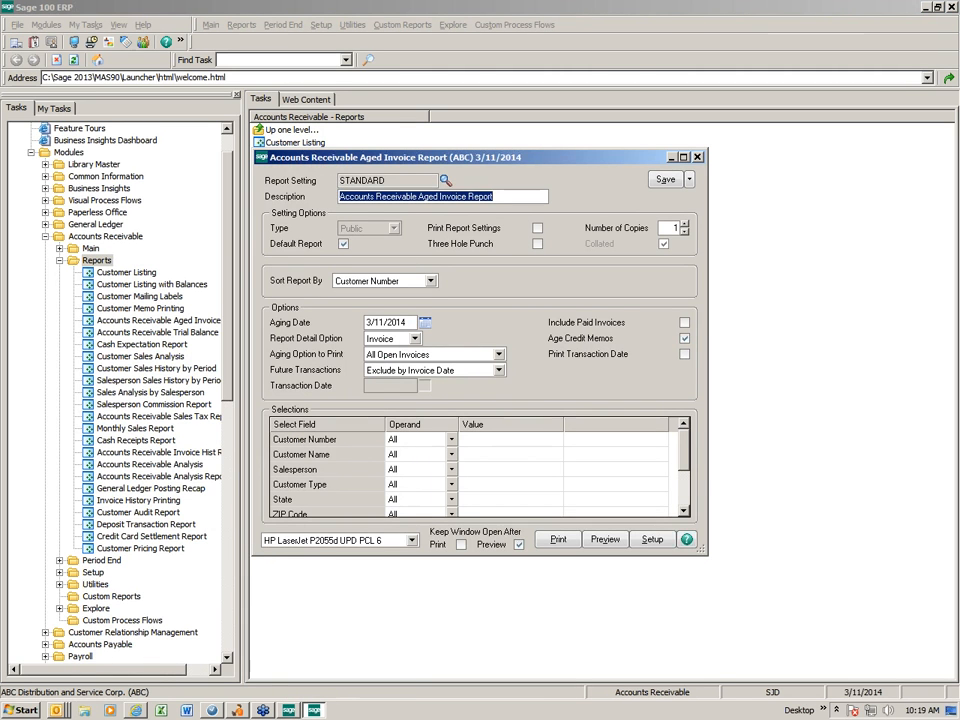
{"action": "left_click_drag", "start_coordinate": [388, 181], "coordinate": [341, 181]}
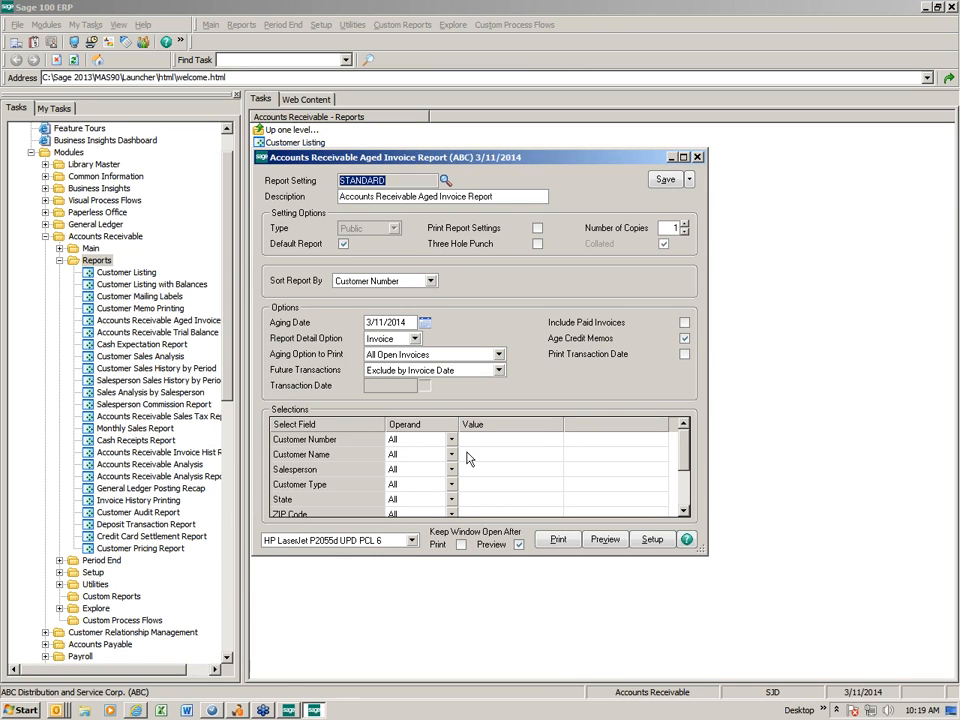
Try sorting the report by Salesperson, and set the sort order back to Customer Number
{"action": "left_click", "coordinate": [431, 281]}
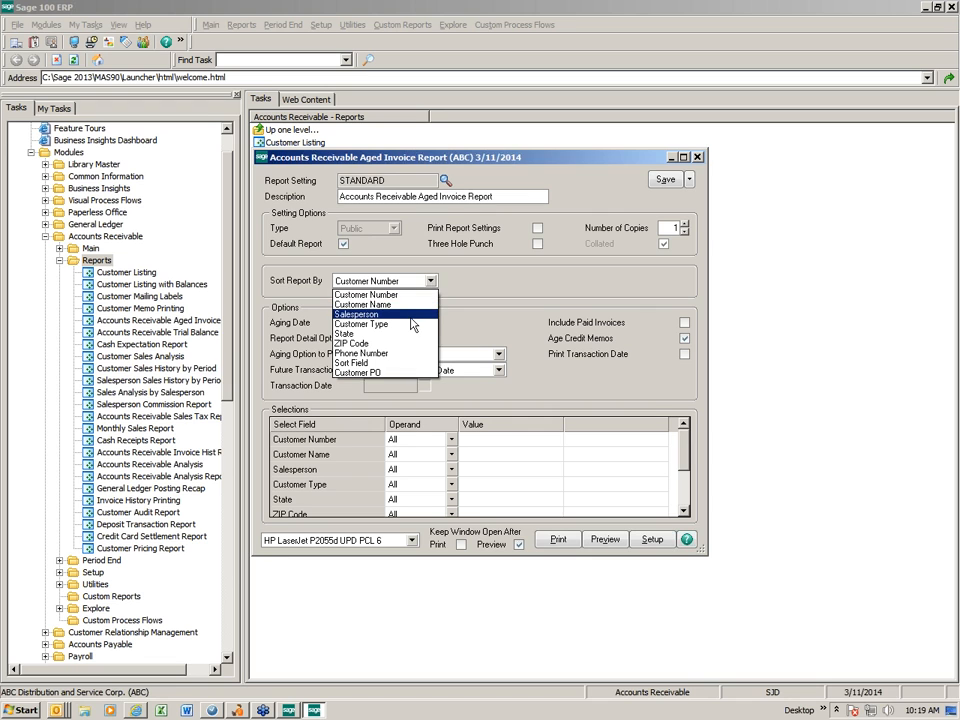
{"action": "left_click", "coordinate": [411, 316]}
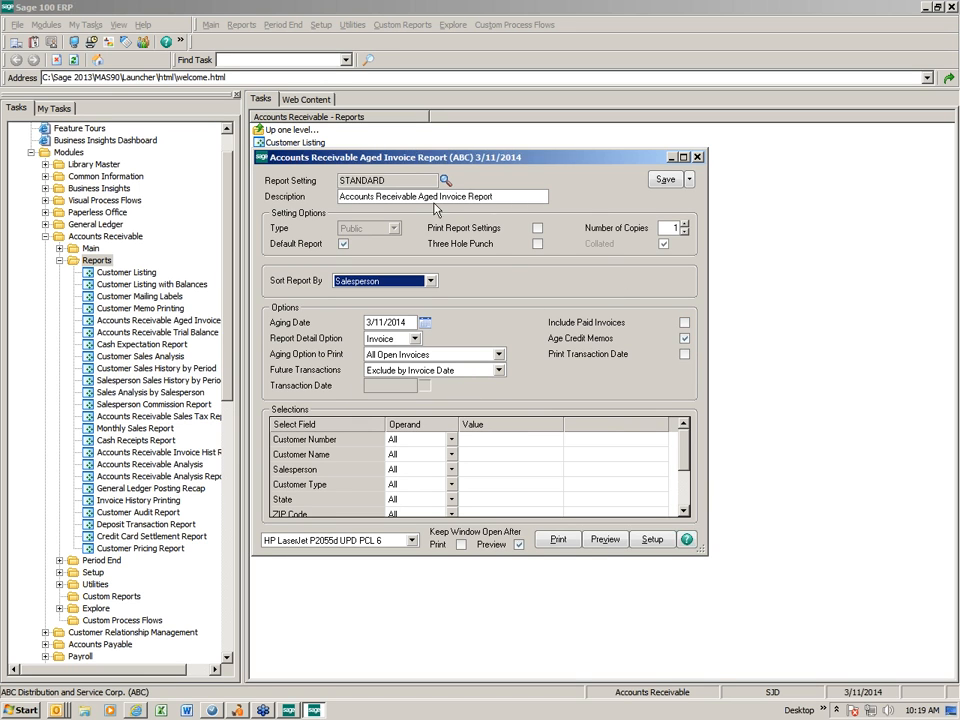
{"action": "left_click", "coordinate": [431, 281]}
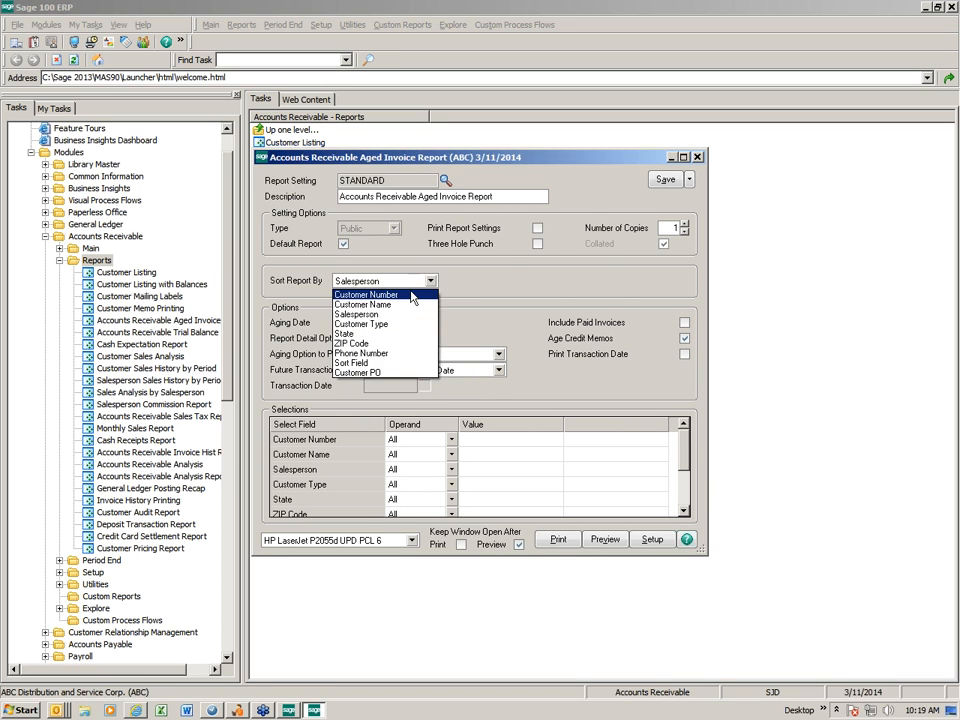
{"action": "left_click", "coordinate": [427, 298]}
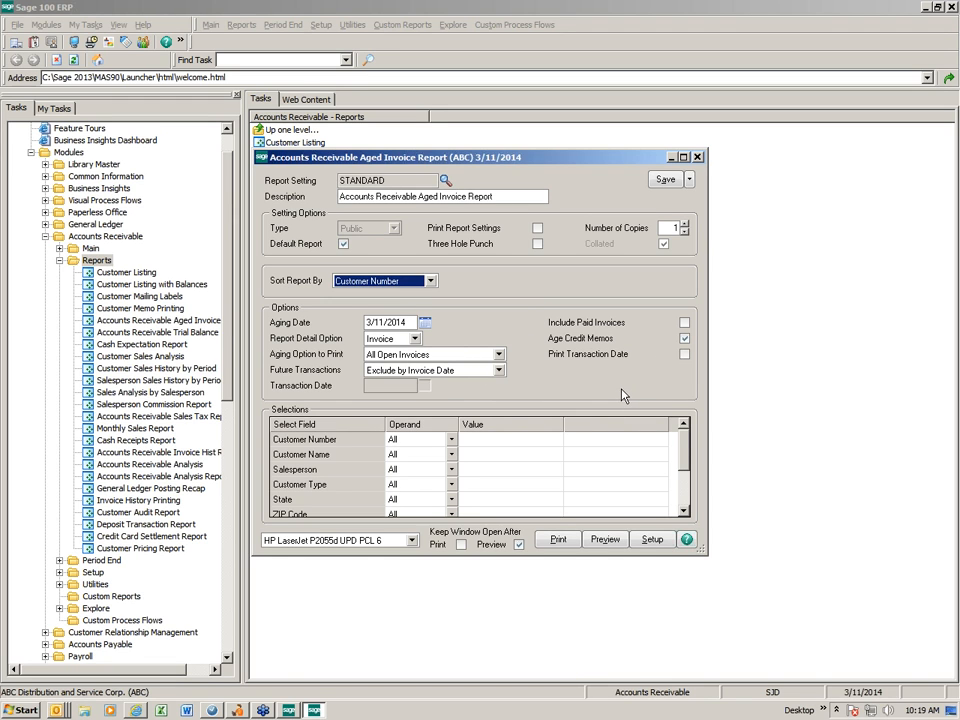
Filter Customer Number to the comma-separated customer numbers of American Business Futures and Breslin Parts Supply
{"action": "left_click", "coordinate": [500, 439]}
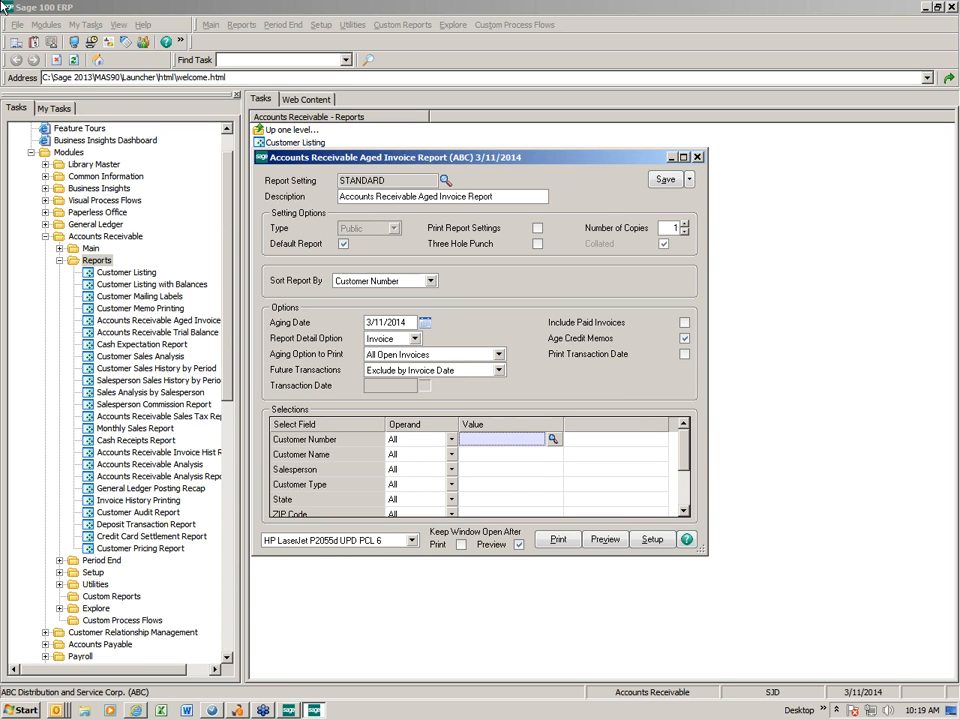
{"action": "type", "text": "01"}
{"action": "type", "text": "AFB"}
{"action": "key", "text": "BackSpace"}
{"action": "key", "text": "BackSpace"}
{"action": "type", "text": "B"}
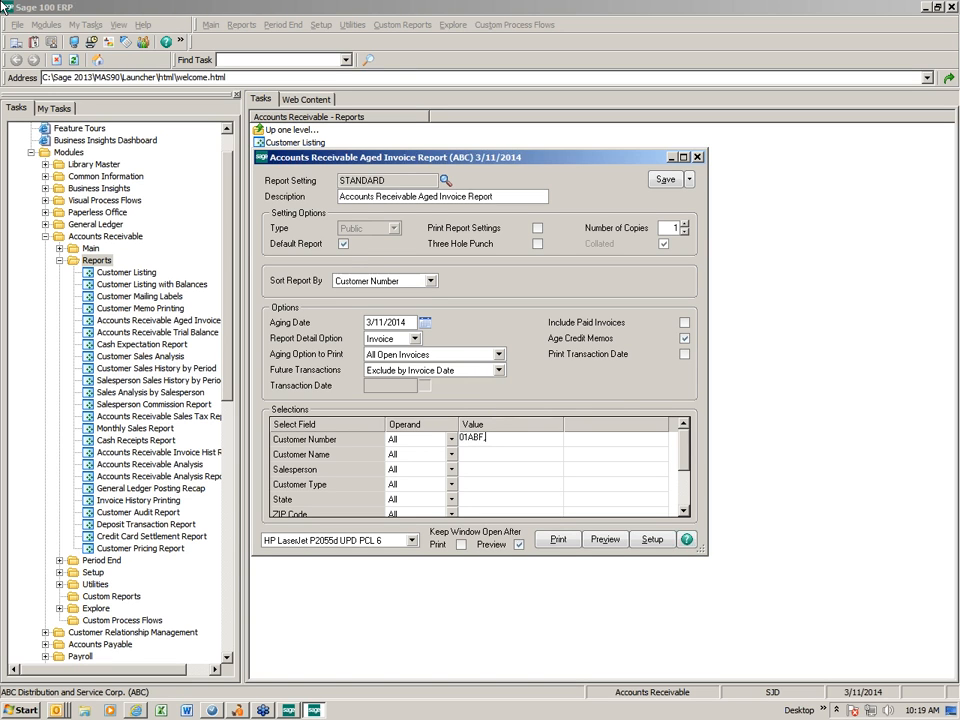
{"action": "type", "text": "F,01BRESLIN"}
{"action": "key", "text": "Tab"}
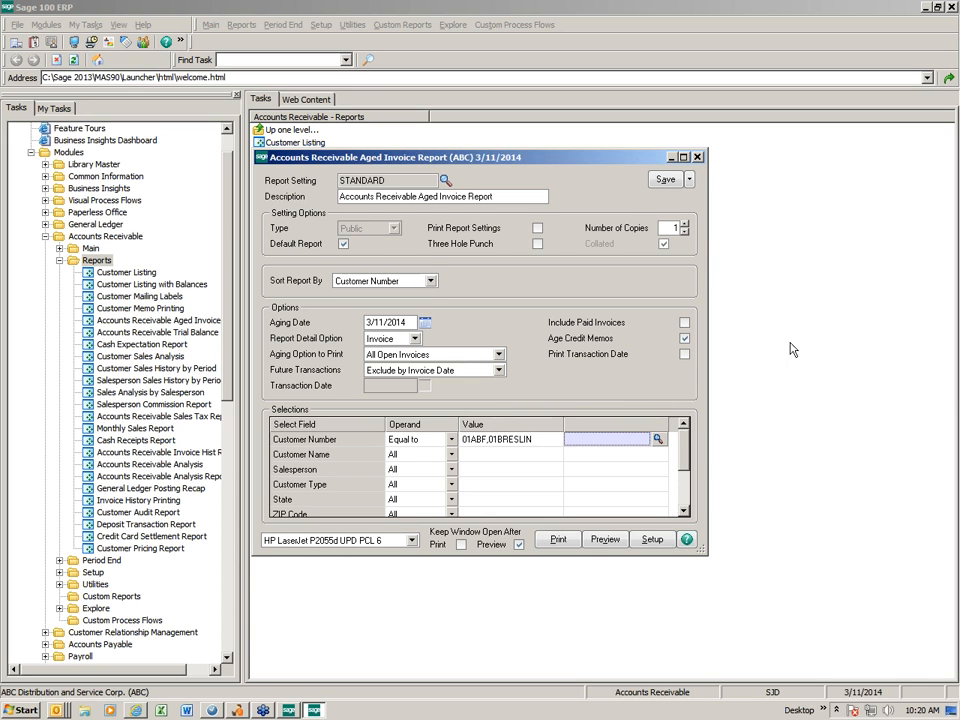
Save the filtered report as a new public report setting SPEC CUST that is not the default report
{"action": "left_click", "coordinate": [689, 189]}
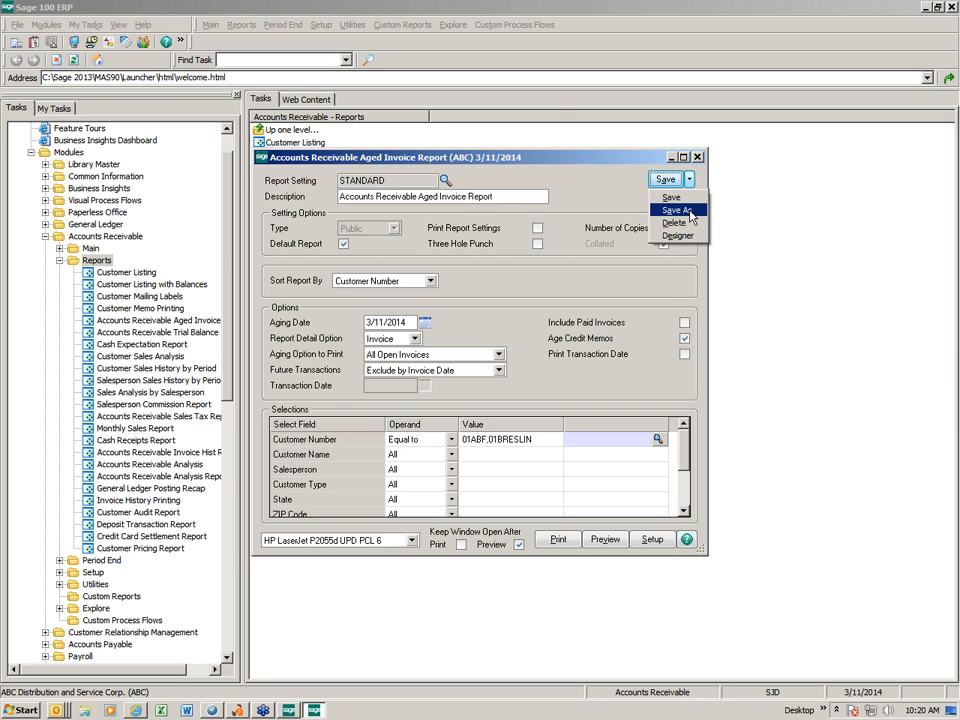
{"action": "left_click", "coordinate": [690, 211]}
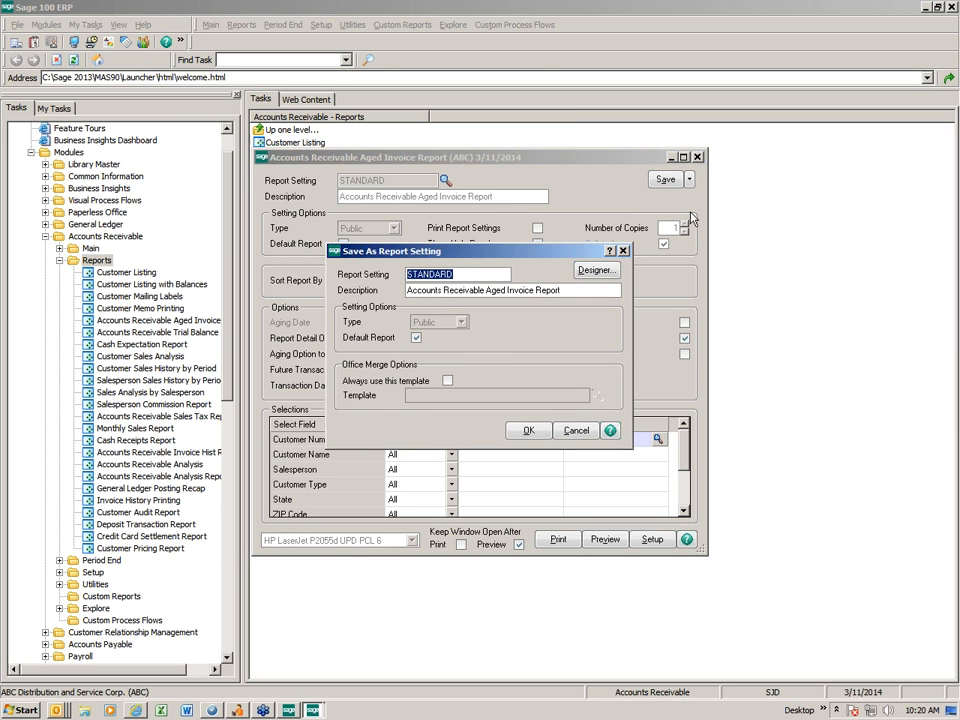
{"action": "type", "text": "SPEC CUST"}
{"action": "left_click", "coordinate": [416, 338]}
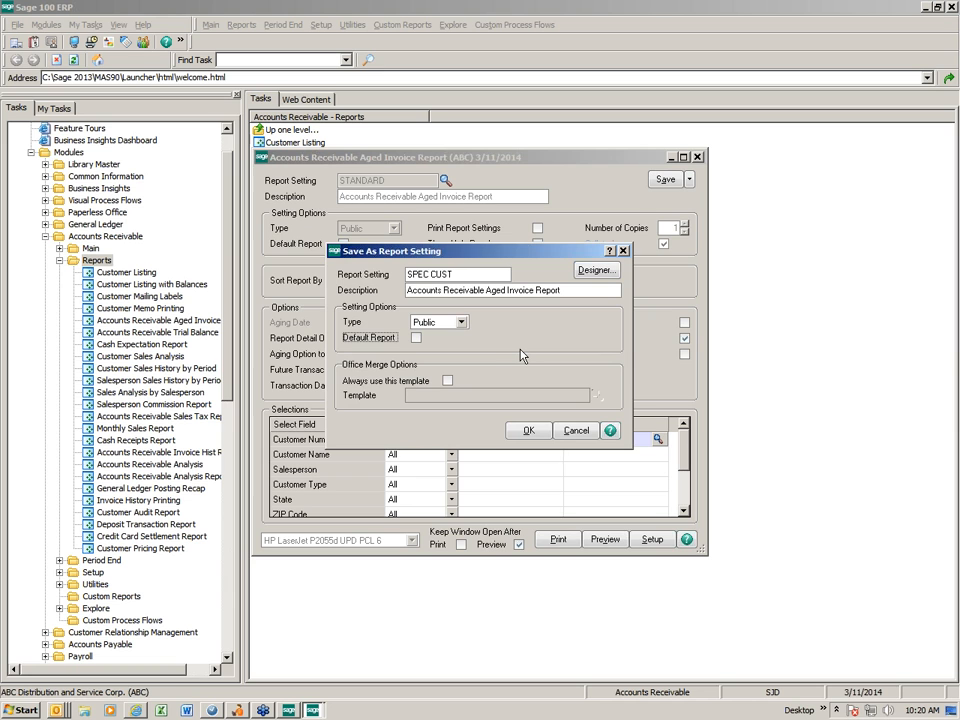
{"action": "left_click", "coordinate": [533, 431]}
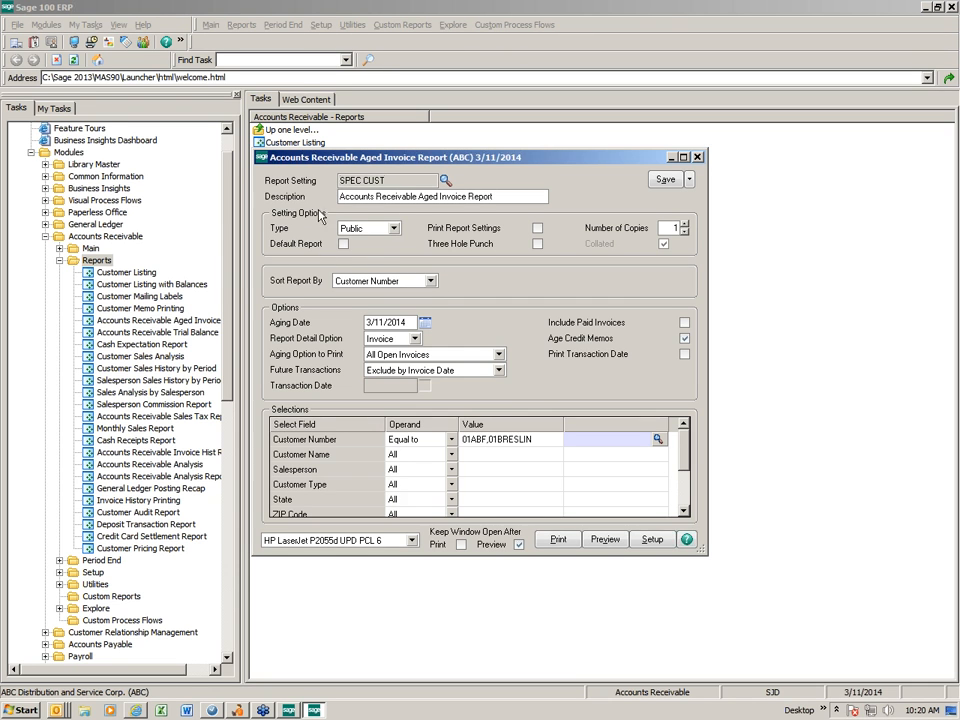
Close and reopen the Accounts Receivable Aged Invoice Report, and load the SPEC CUST report setting
{"action": "left_click", "coordinate": [699, 158]}
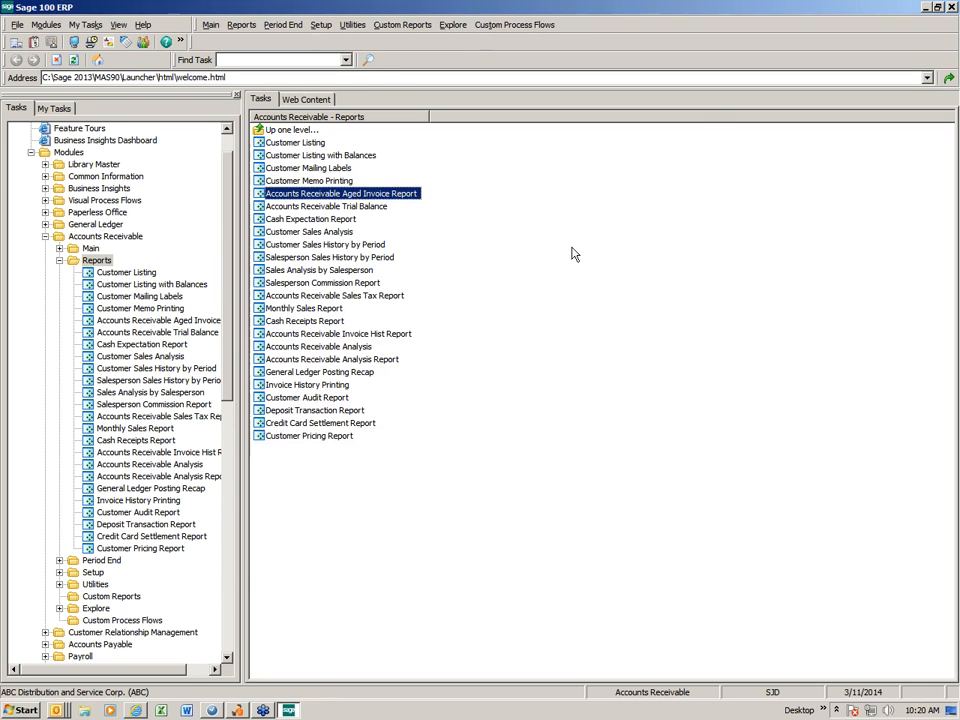
{"action": "key", "text": "Return"}
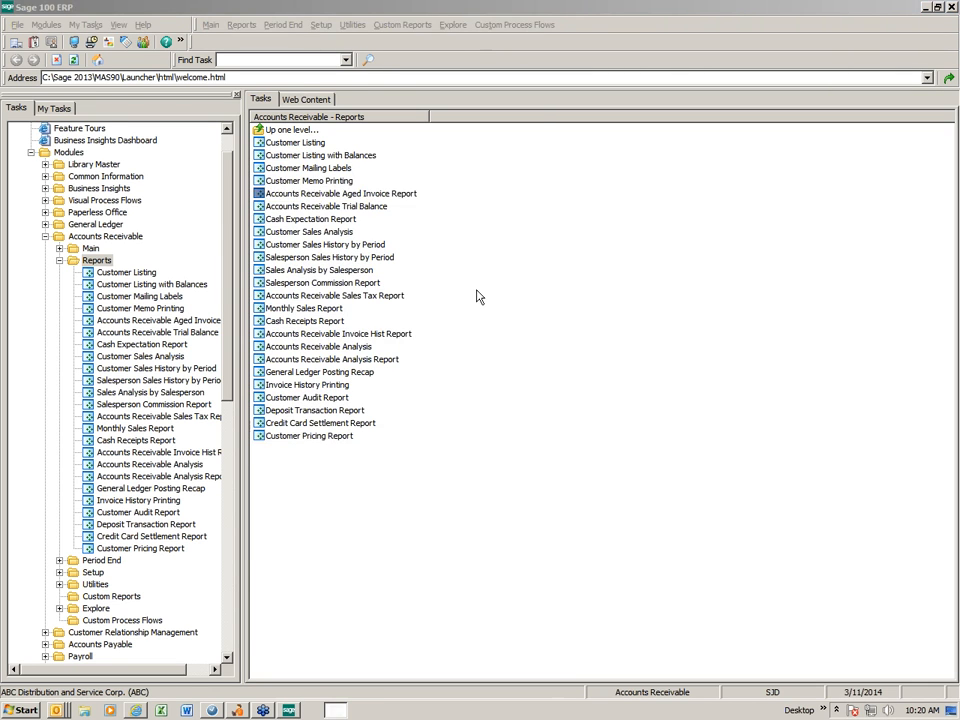
{"action": "left_click", "coordinate": [446, 181]}
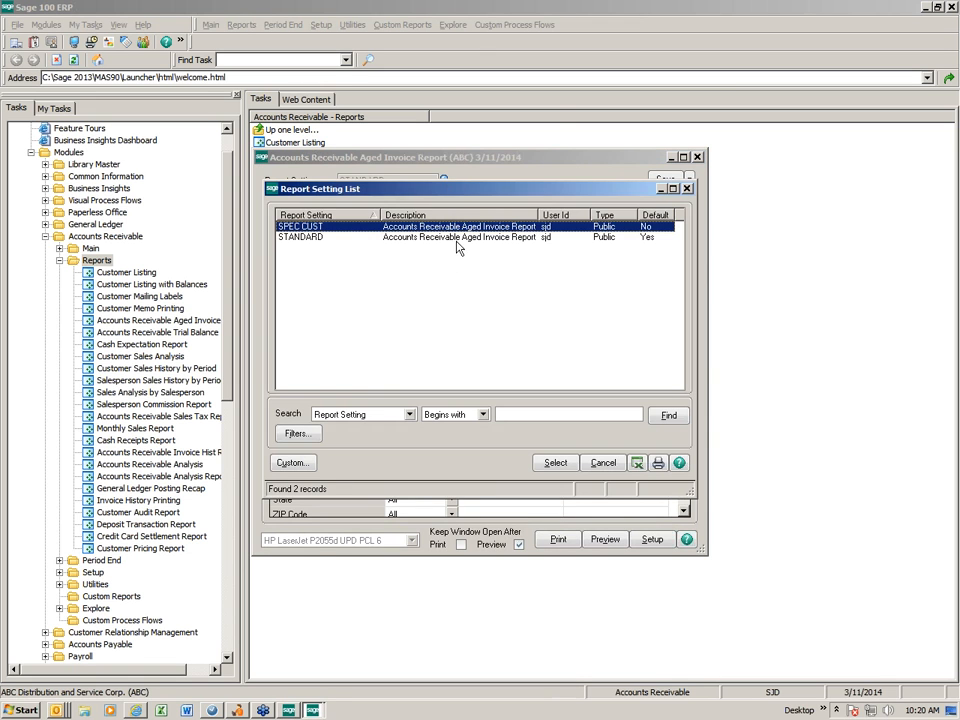
{"action": "double_click", "coordinate": [322, 233]}
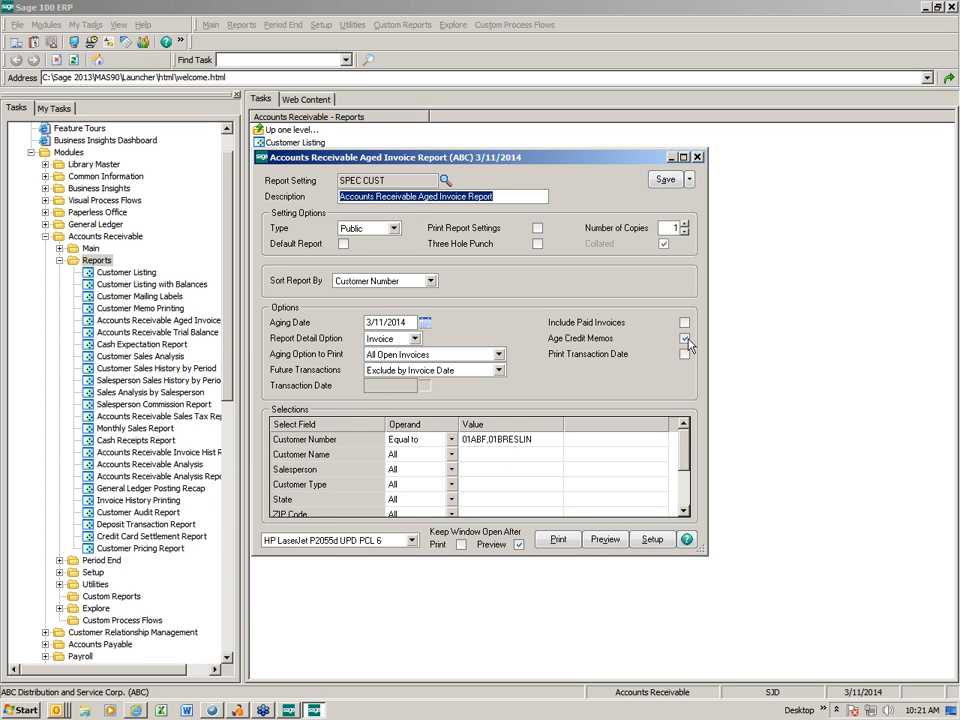
{"action": "left_click", "coordinate": [942, 33]}
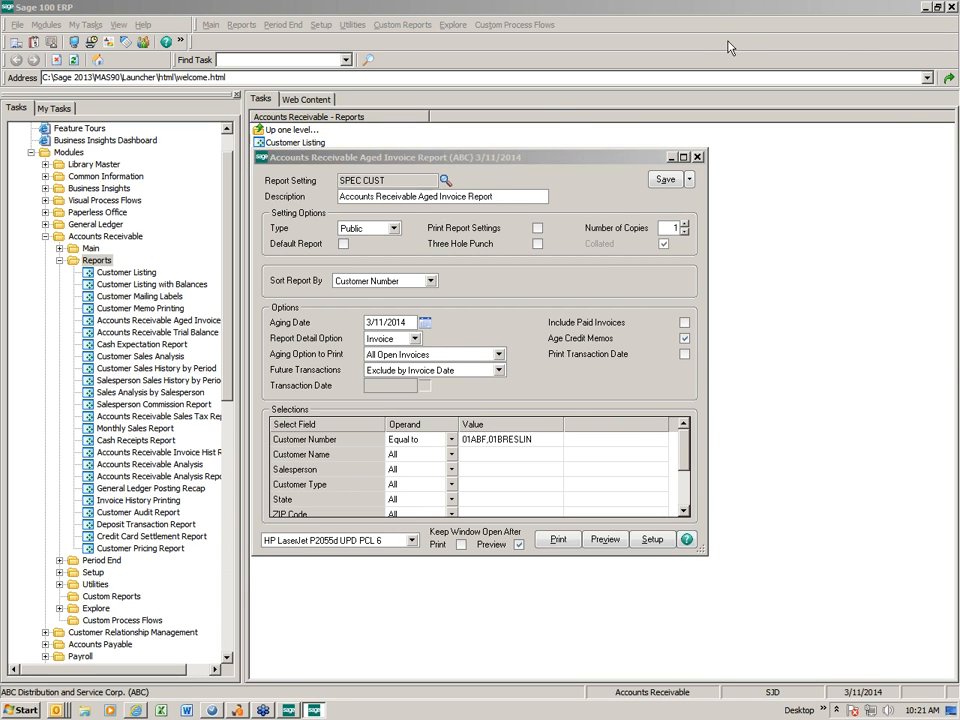